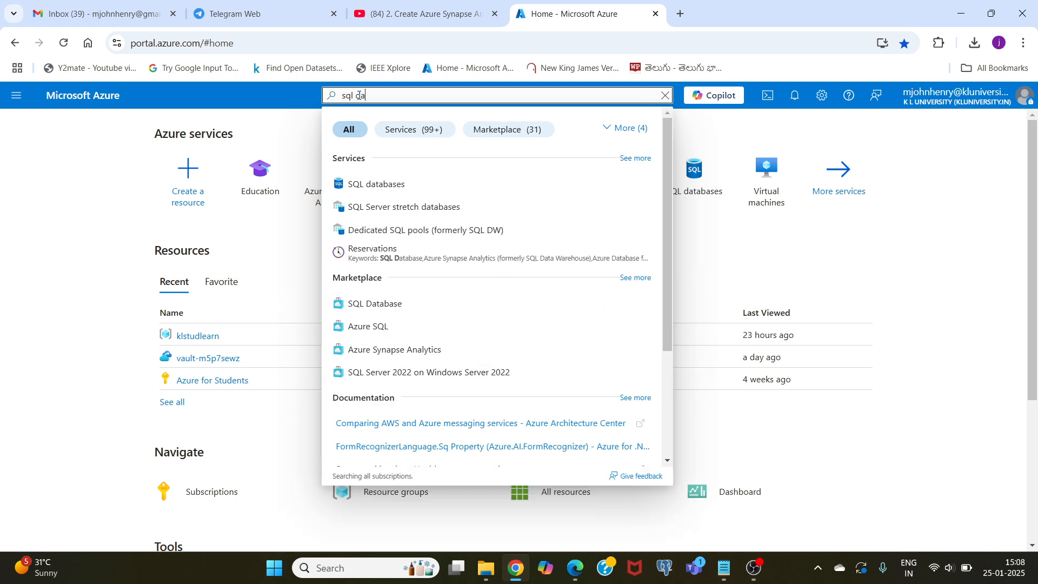
- Start creating a new SQL database and assign it to the klstudlearn resource group
{"action": "left_click", "coordinate": [358, 188]}
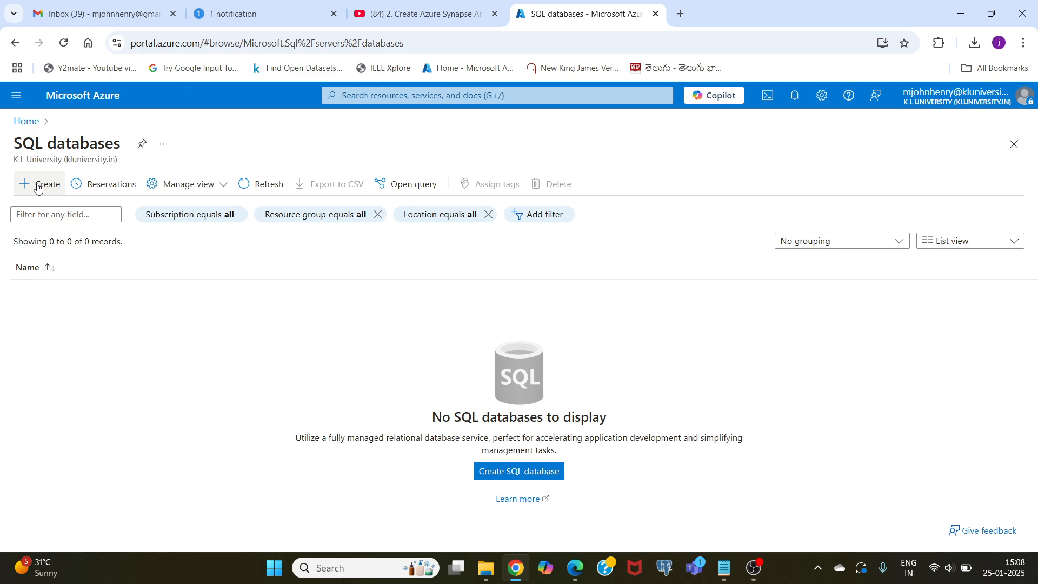
{"action": "left_click", "coordinate": [37, 184]}
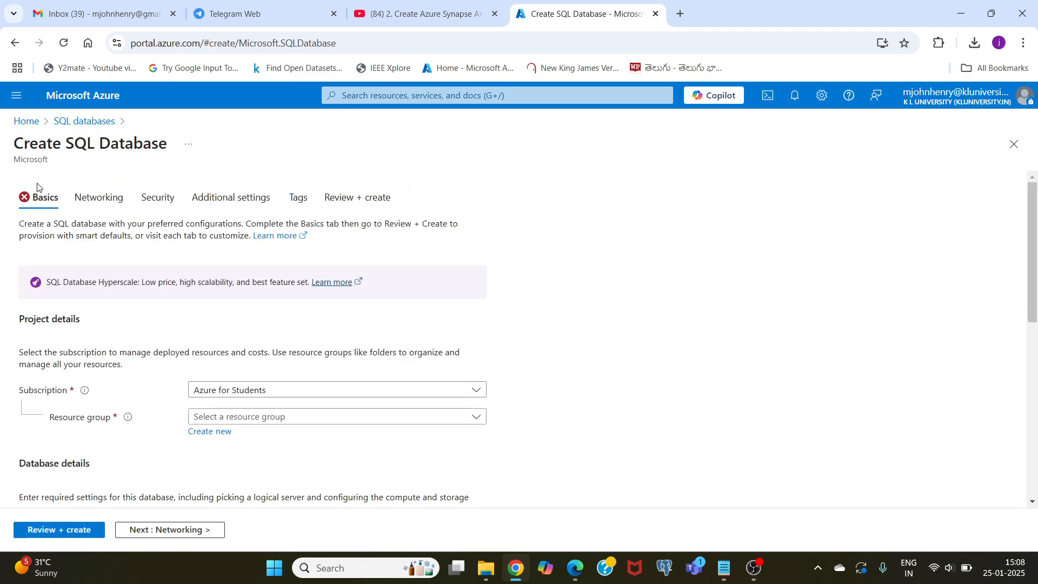
{"action": "scroll", "coordinate": [101, 310], "scroll_direction": "down", "scroll_amount": 3}
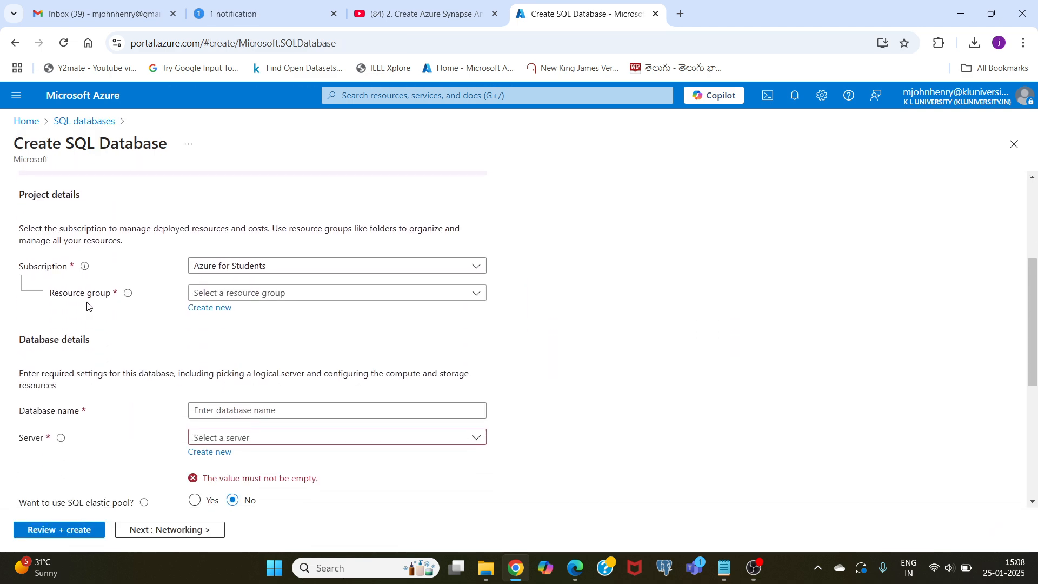
{"action": "scroll", "coordinate": [254, 261], "scroll_direction": "down", "scroll_amount": 1}
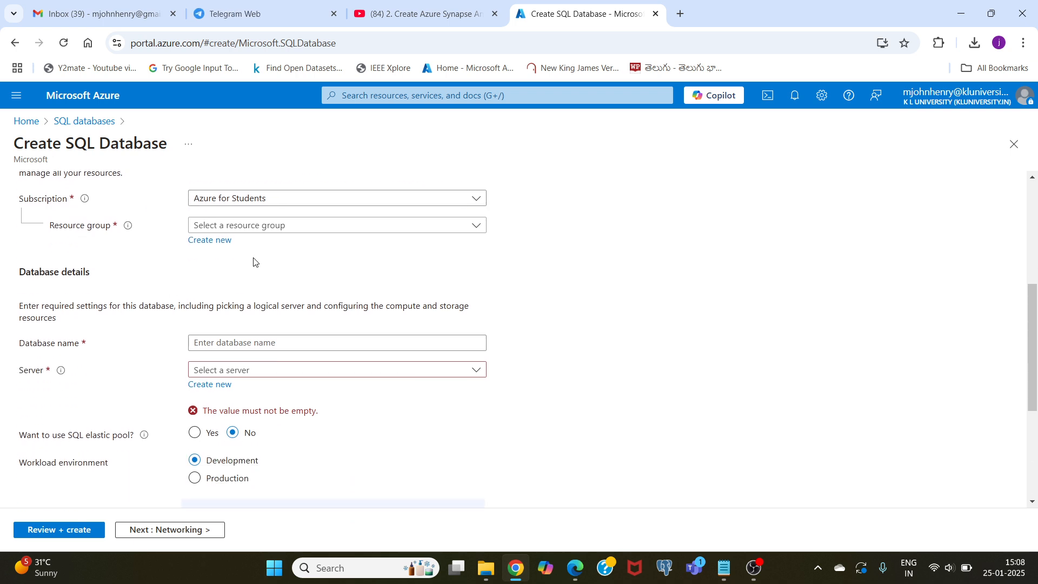
{"action": "left_click", "coordinate": [271, 226]}
{"action": "left_click", "coordinate": [216, 272]}
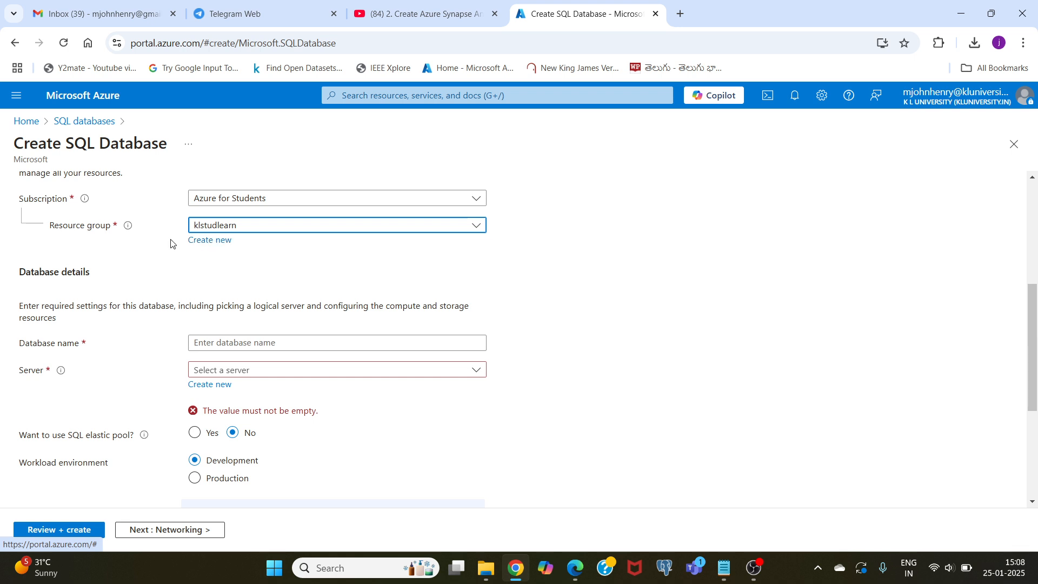
- Name the new database kltestdatabase
{"action": "scroll", "coordinate": [162, 244], "scroll_direction": "down", "scroll_amount": 2}
{"action": "scroll", "coordinate": [117, 275], "scroll_direction": "up", "scroll_amount": 1}
{"action": "left_click", "coordinate": [221, 274]}
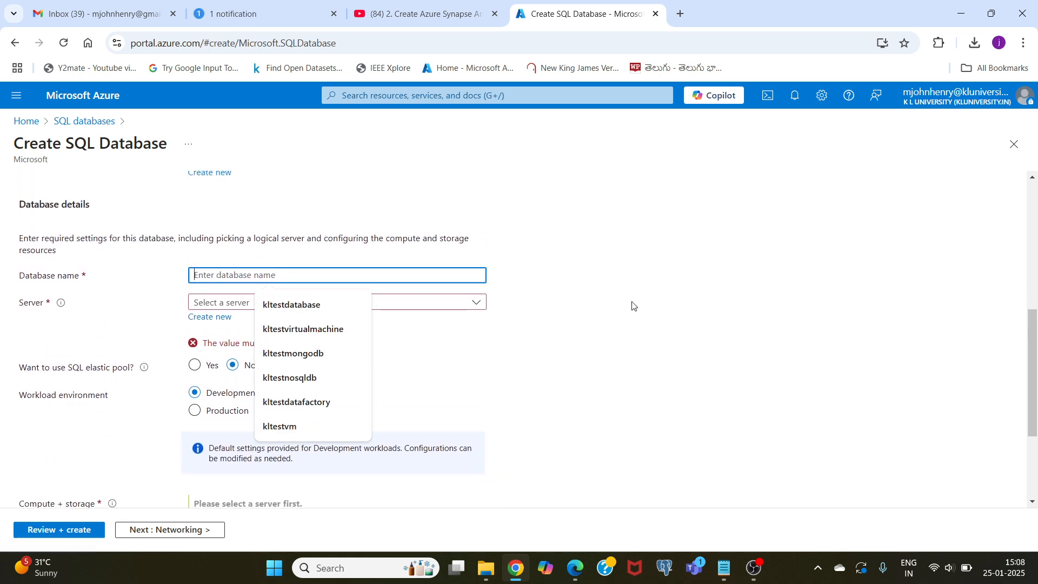
{"action": "type", "text": "kltestdatab"}
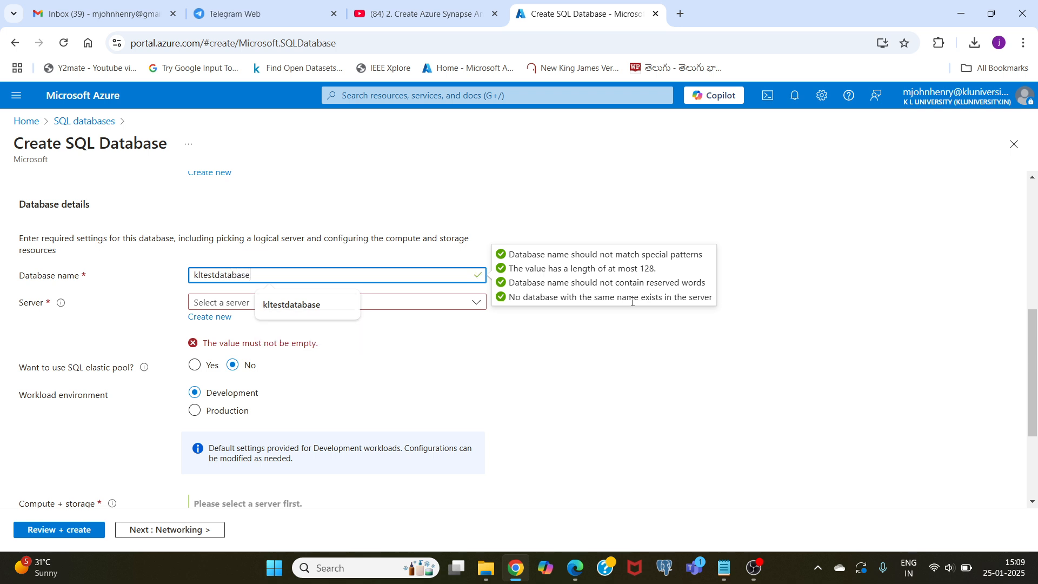
{"action": "type", "text": "ase"}
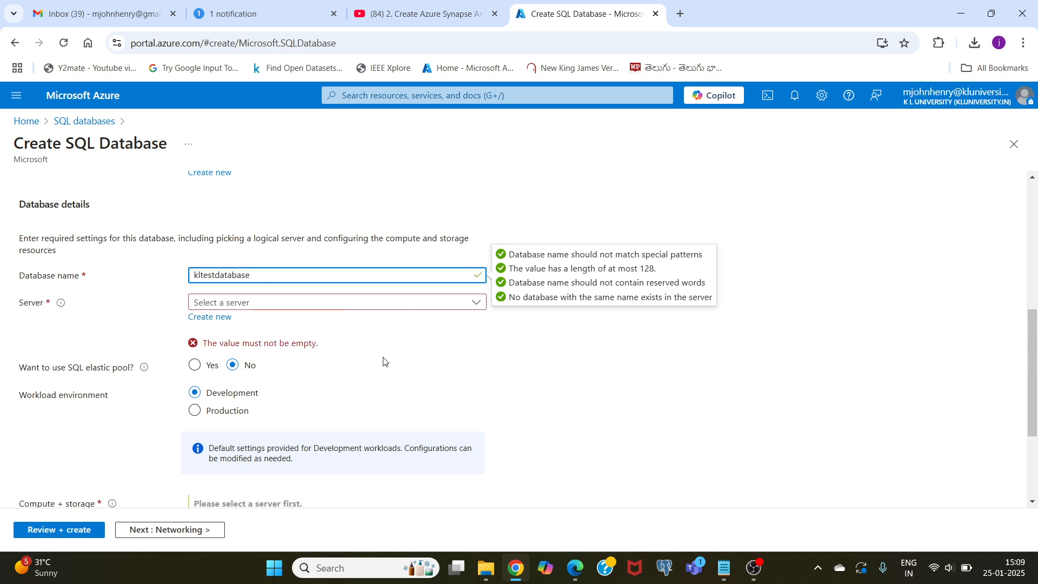
- Start creating a new server for the database and enter klsqlserver as its name
{"action": "left_click", "coordinate": [226, 303]}
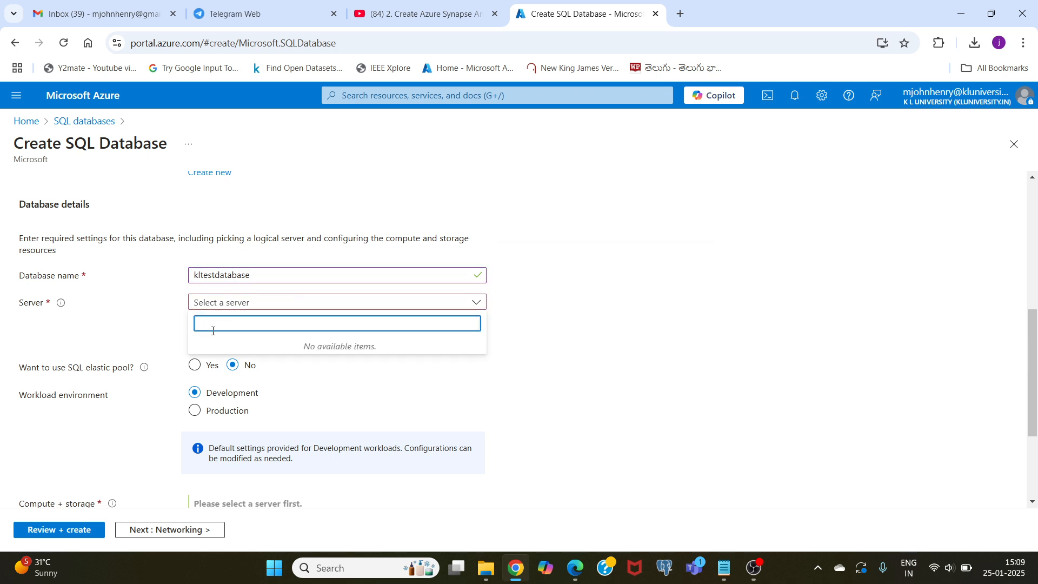
{"action": "left_click", "coordinate": [153, 331]}
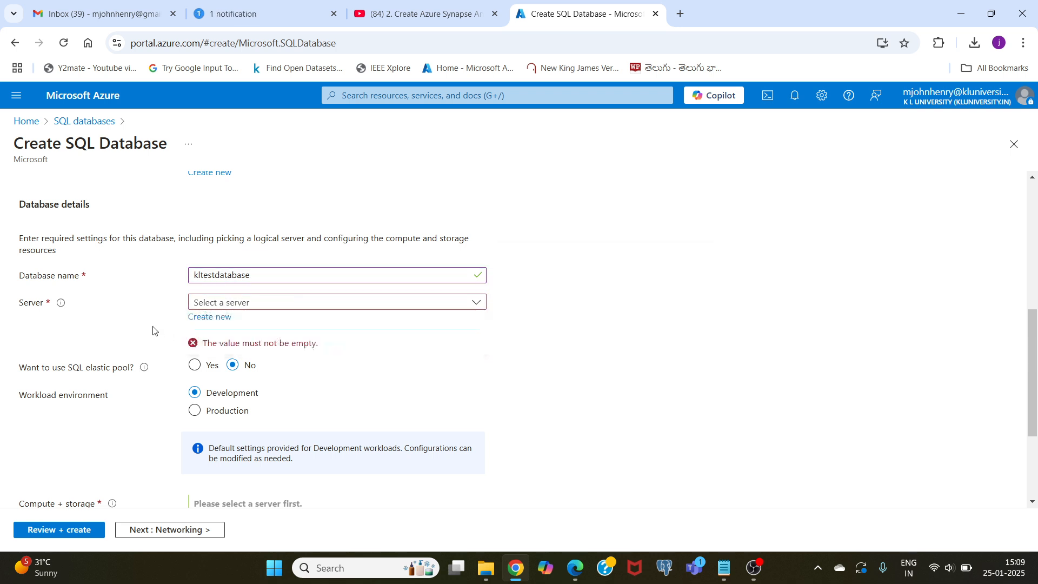
{"action": "left_click", "coordinate": [210, 317]}
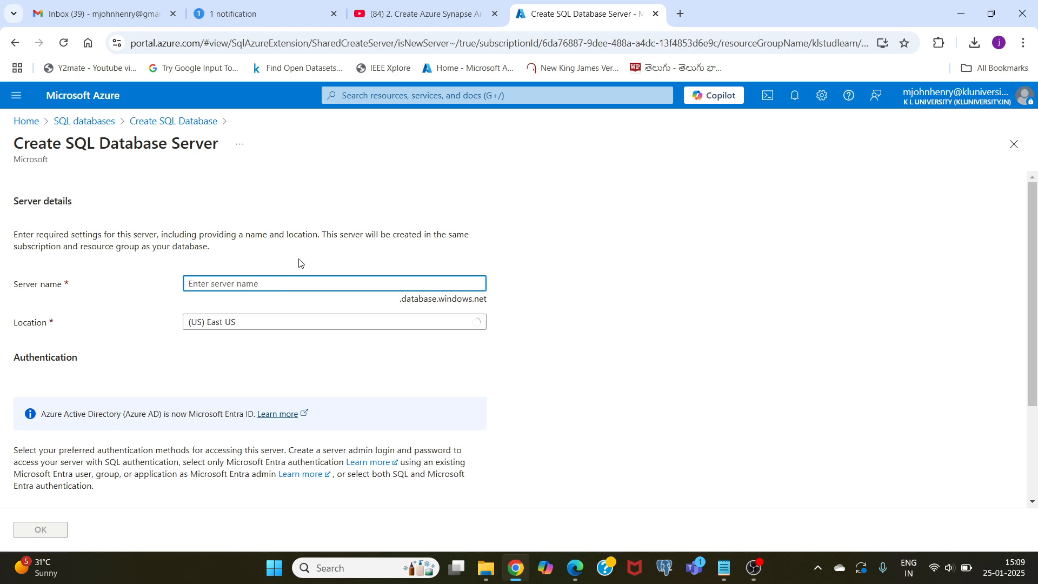
{"action": "type", "text": "klsqlserver"}
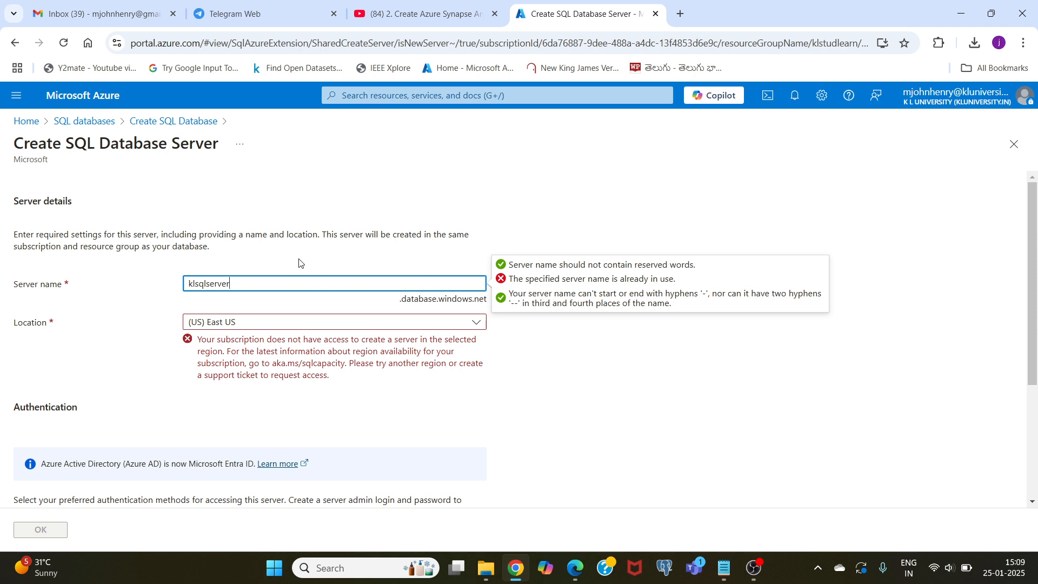
- Change the server name to kltestsqlserver
{"action": "key", "text": "BackSpace"}
{"action": "key", "text": "BackSpace"}
{"action": "key", "text": "BackSpace"}
{"action": "key", "text": "BackSpace"}
{"action": "key", "text": "BackSpace"}
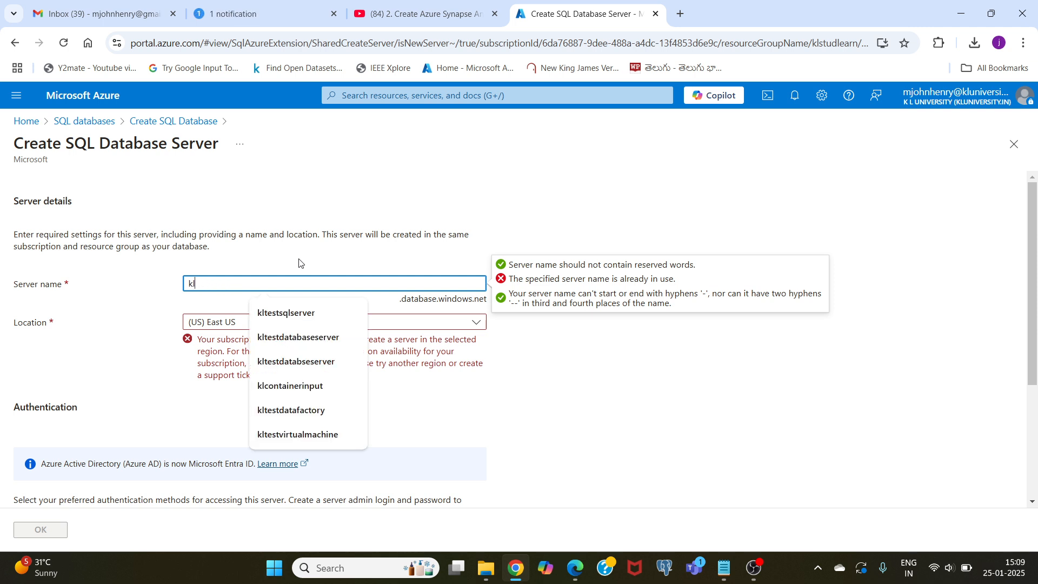
{"action": "type", "text": "testsql"}
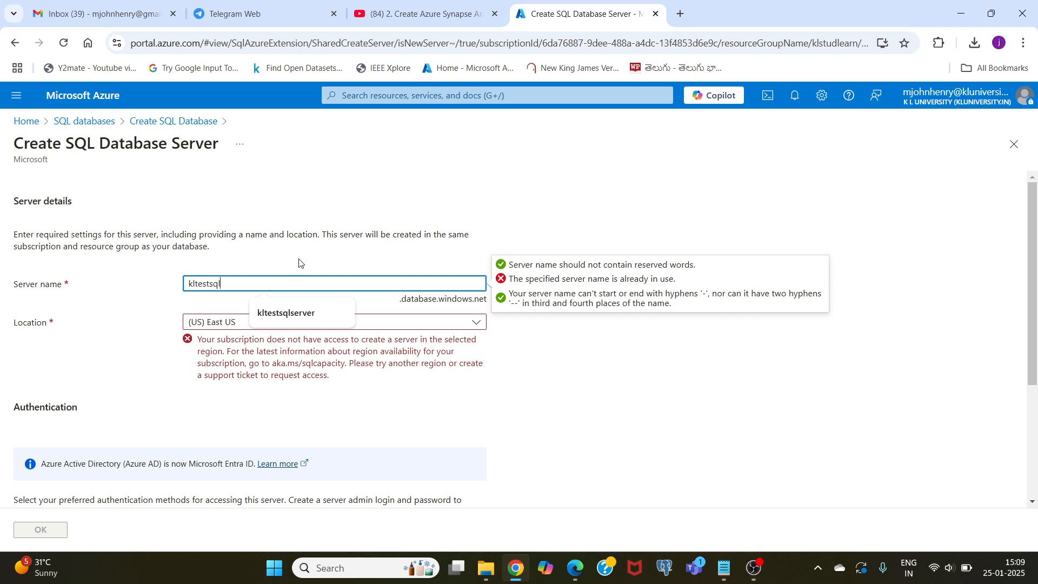
{"action": "type", "text": "server"}
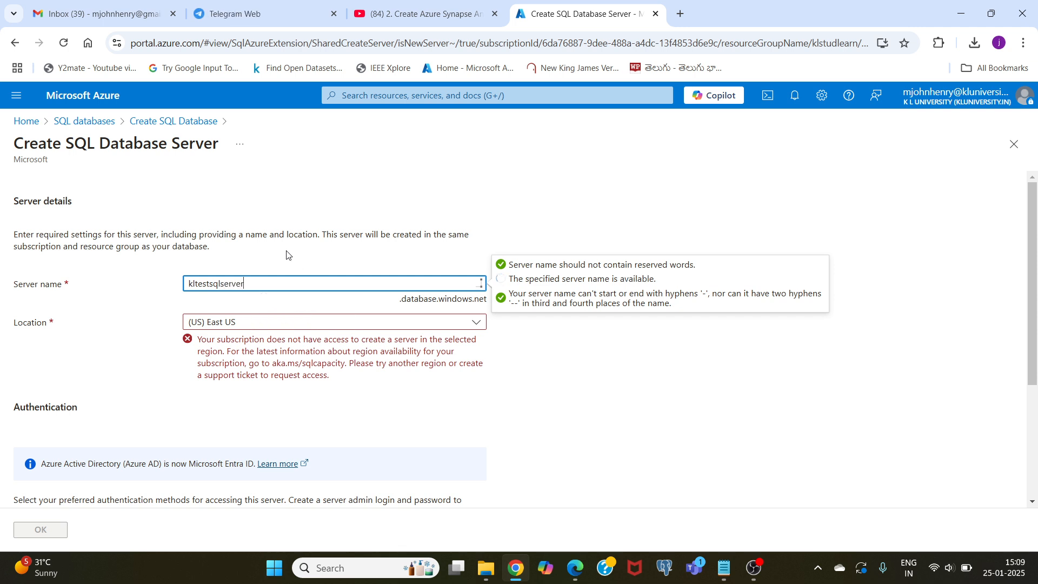
{"action": "left_click", "coordinate": [134, 301]}
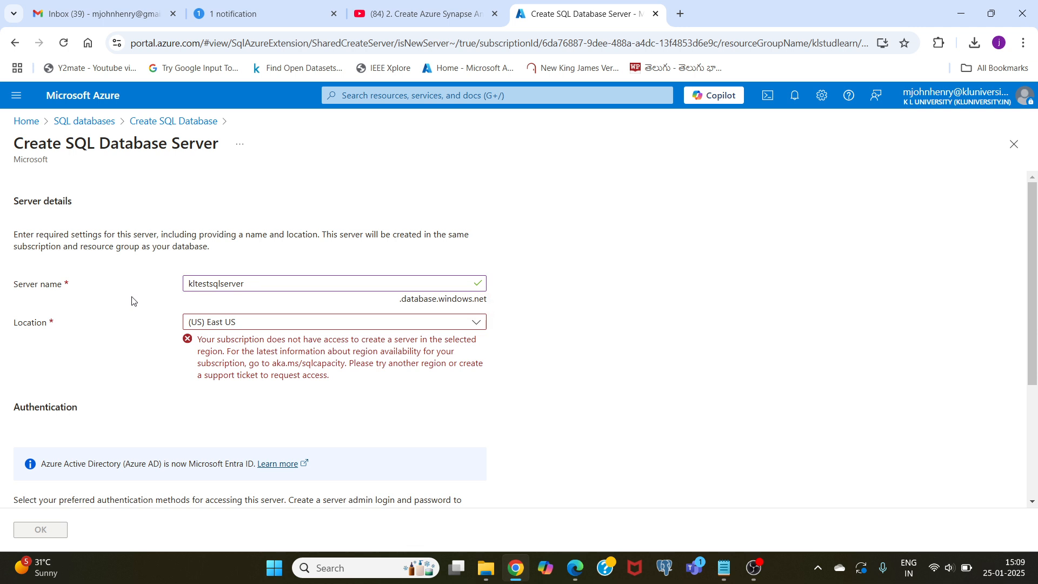
- Set the server's location to (Asia Pacific) Central India
{"action": "left_click", "coordinate": [217, 328]}
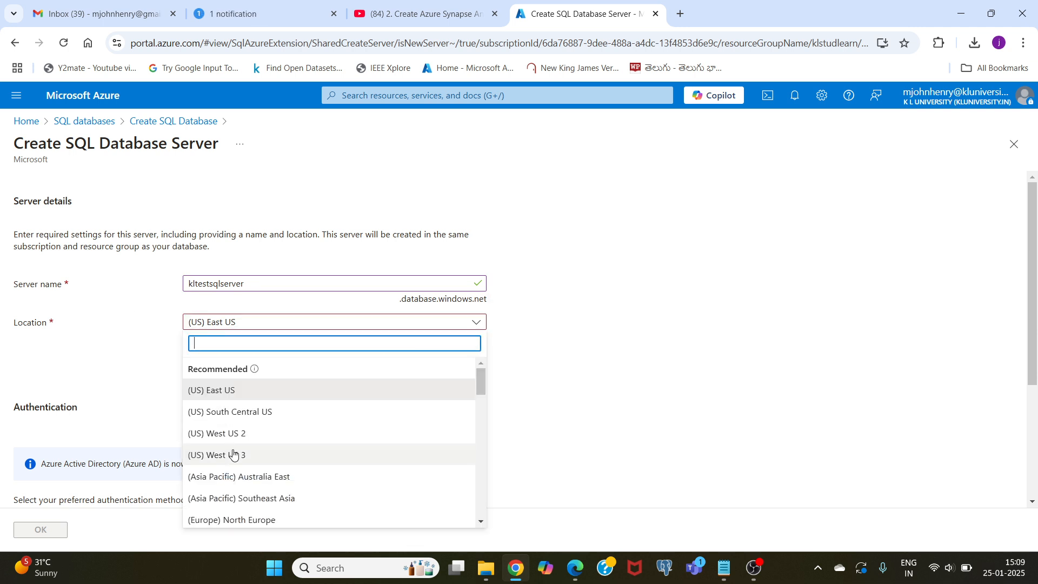
{"action": "scroll", "coordinate": [234, 454], "scroll_direction": "down", "scroll_amount": 3}
{"action": "scroll", "coordinate": [232, 454], "scroll_direction": "down", "scroll_amount": 3}
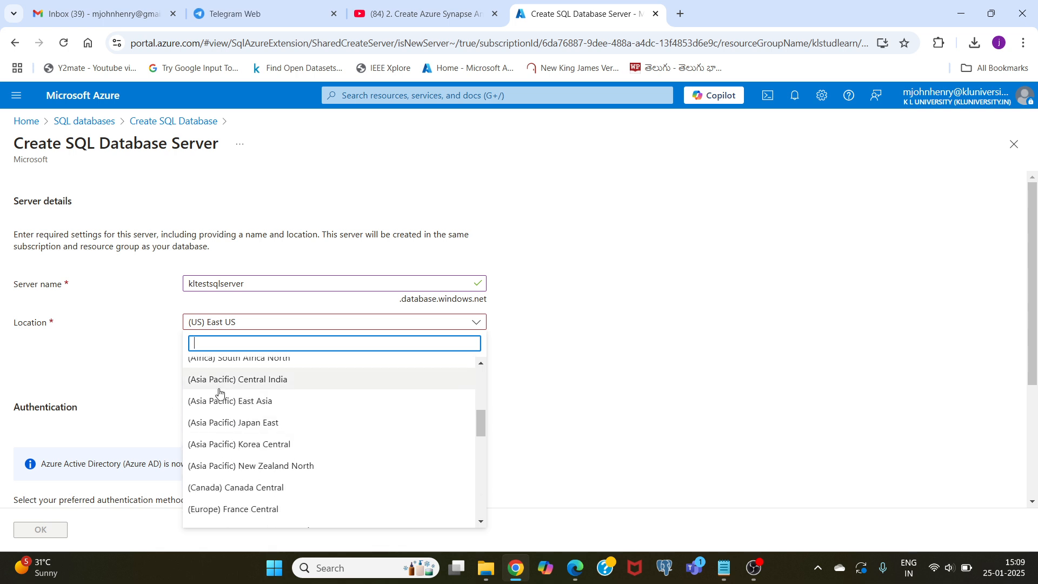
{"action": "left_click", "coordinate": [248, 383]}
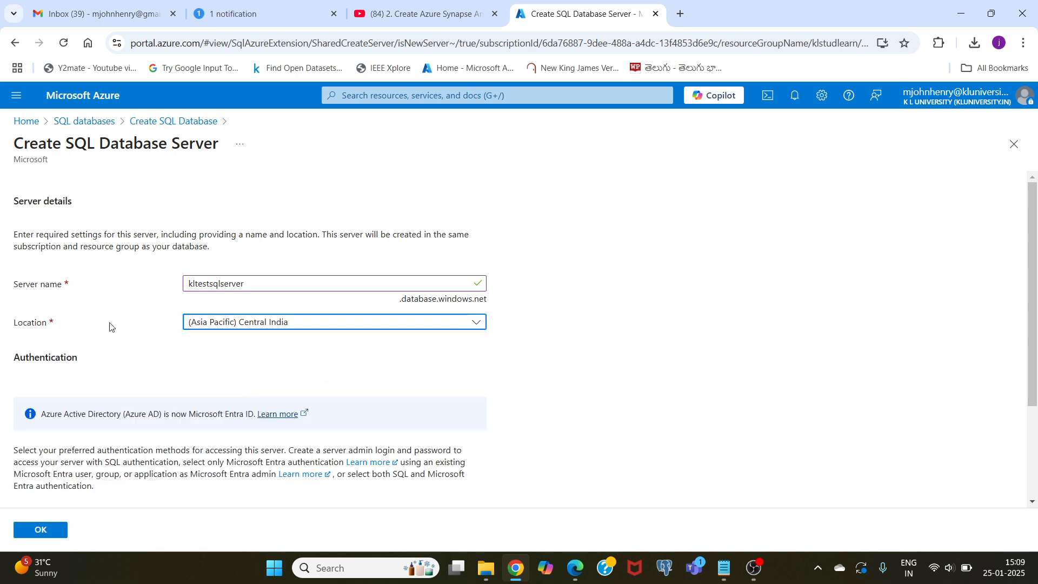
- Choose both SQL and Microsoft Entra authentication and set the signed-in person's university account as the Microsoft Entra admin
{"action": "scroll", "coordinate": [106, 328], "scroll_direction": "down", "scroll_amount": 2}
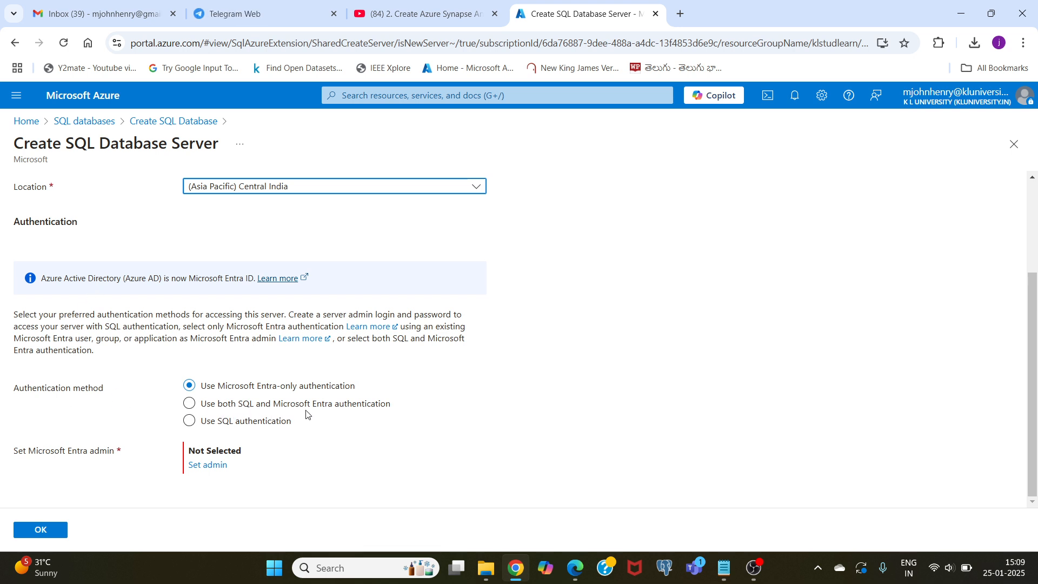
{"action": "left_click", "coordinate": [189, 404]}
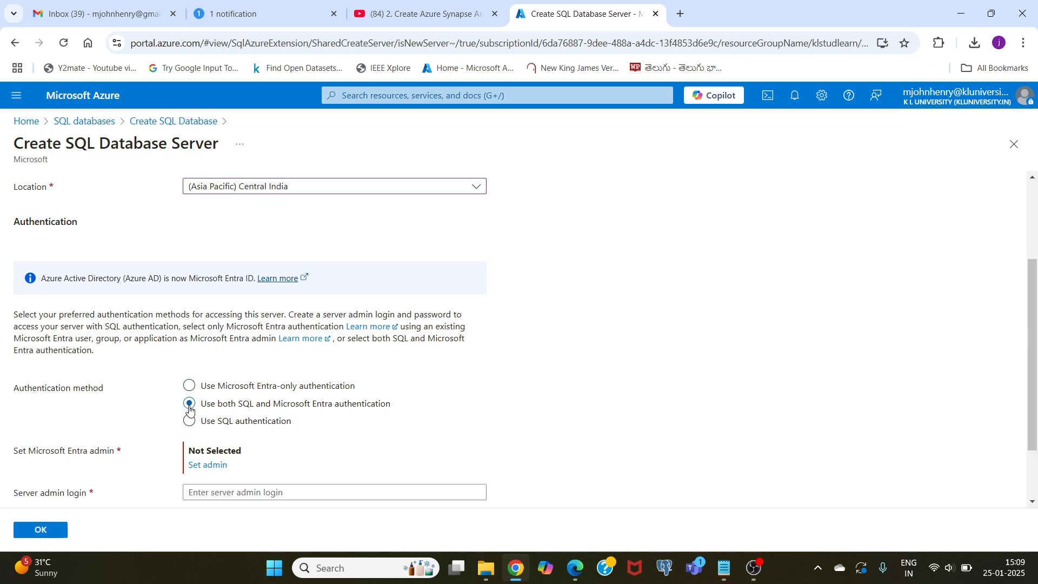
{"action": "scroll", "coordinate": [151, 414], "scroll_direction": "down", "scroll_amount": 2}
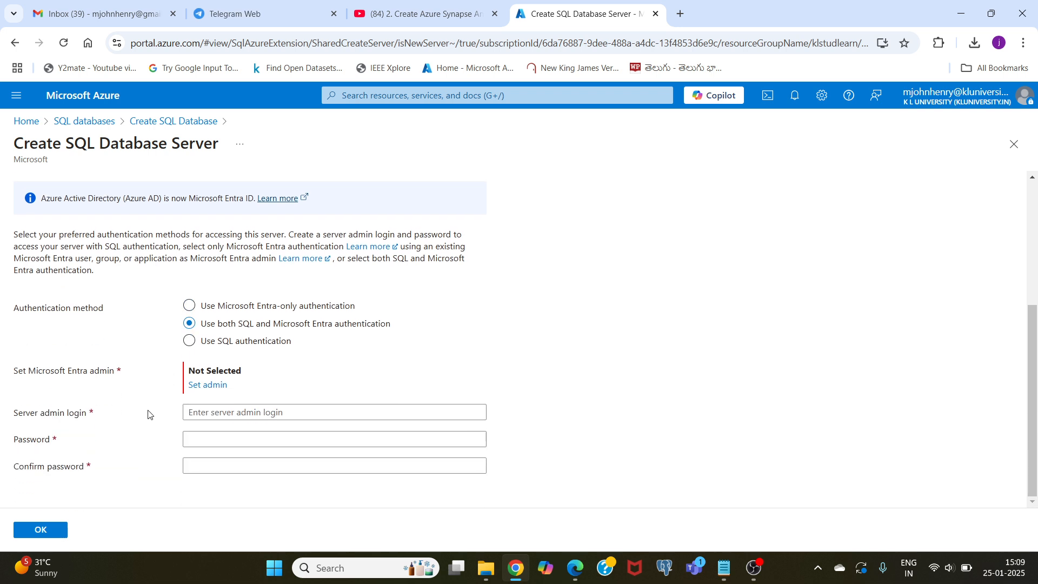
{"action": "left_click", "coordinate": [207, 386]}
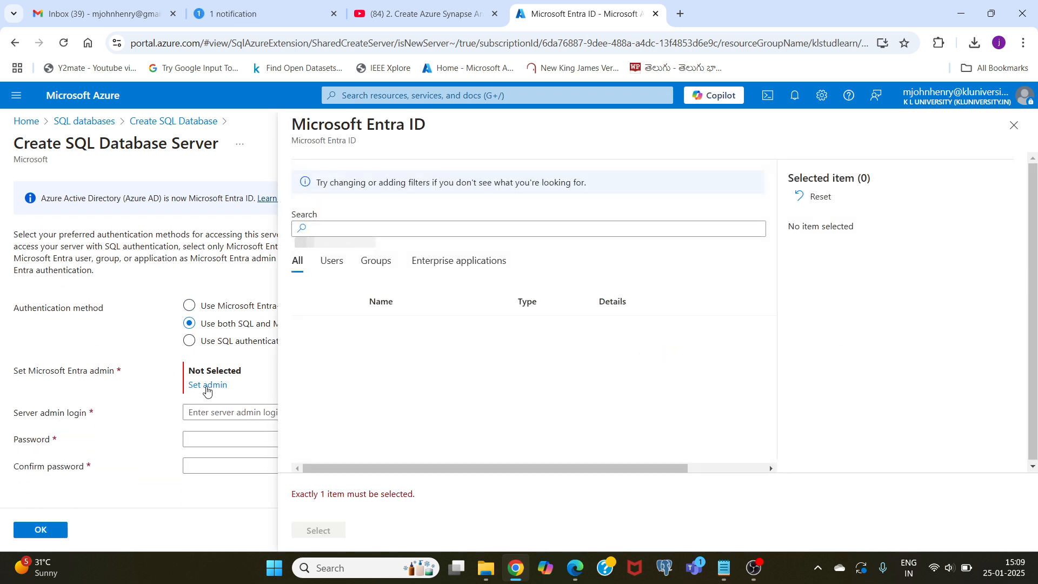
{"action": "left_click", "coordinate": [303, 227]}
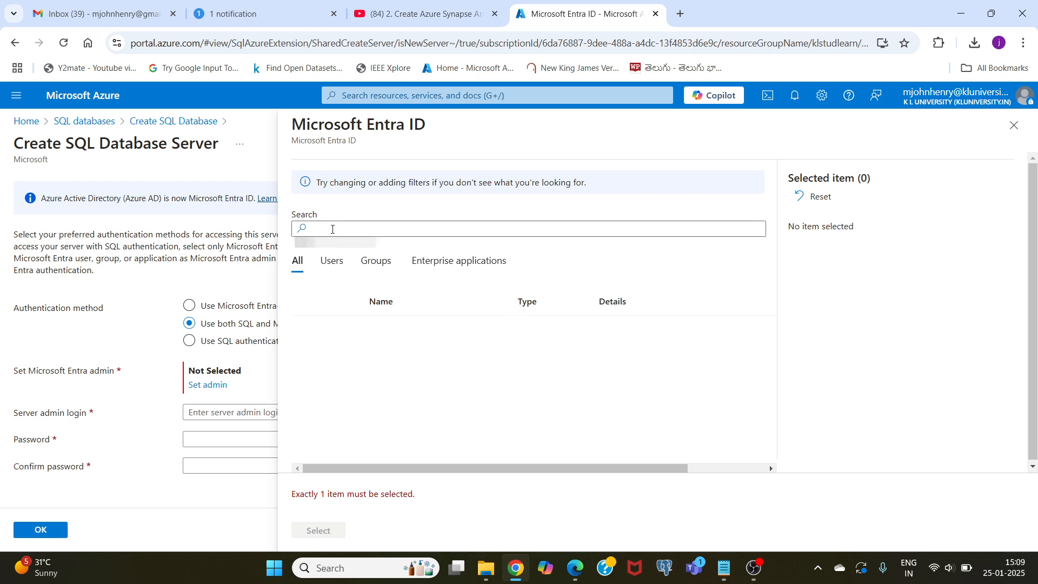
{"action": "left_click", "coordinate": [323, 228]}
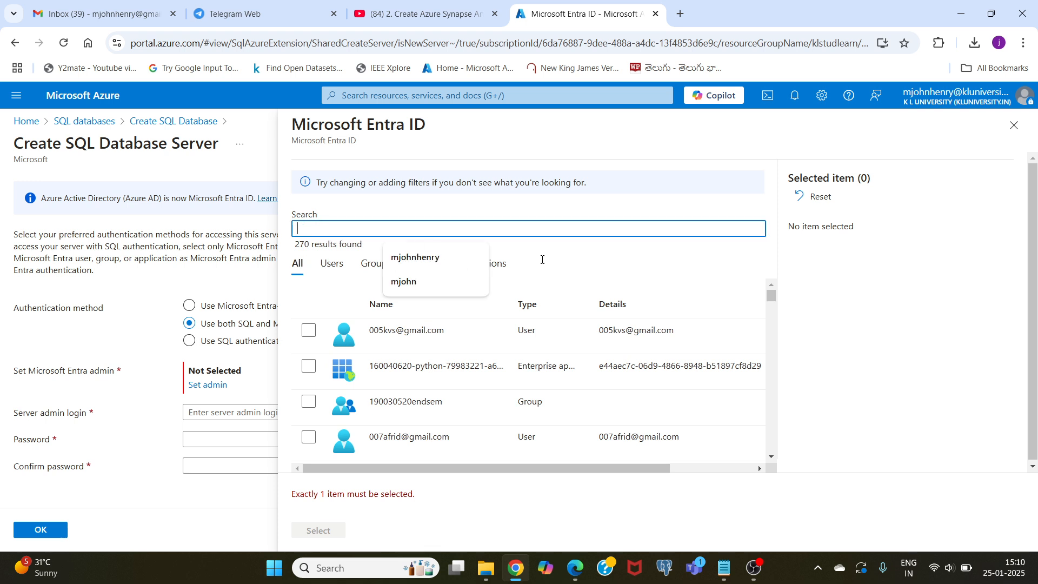
{"action": "type", "text": "mjohn"}
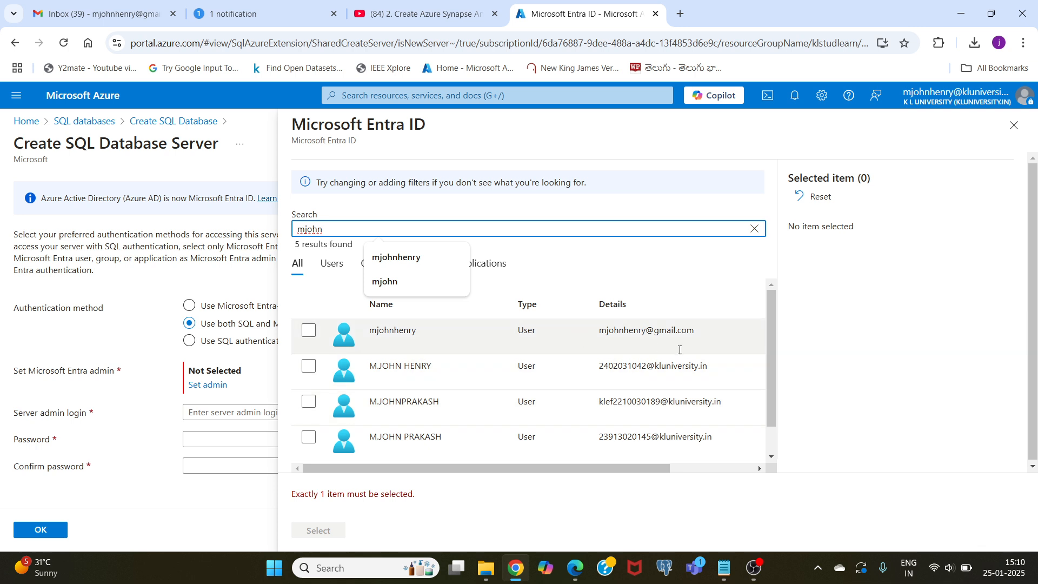
{"action": "scroll", "coordinate": [399, 404], "scroll_direction": "down", "scroll_amount": 1}
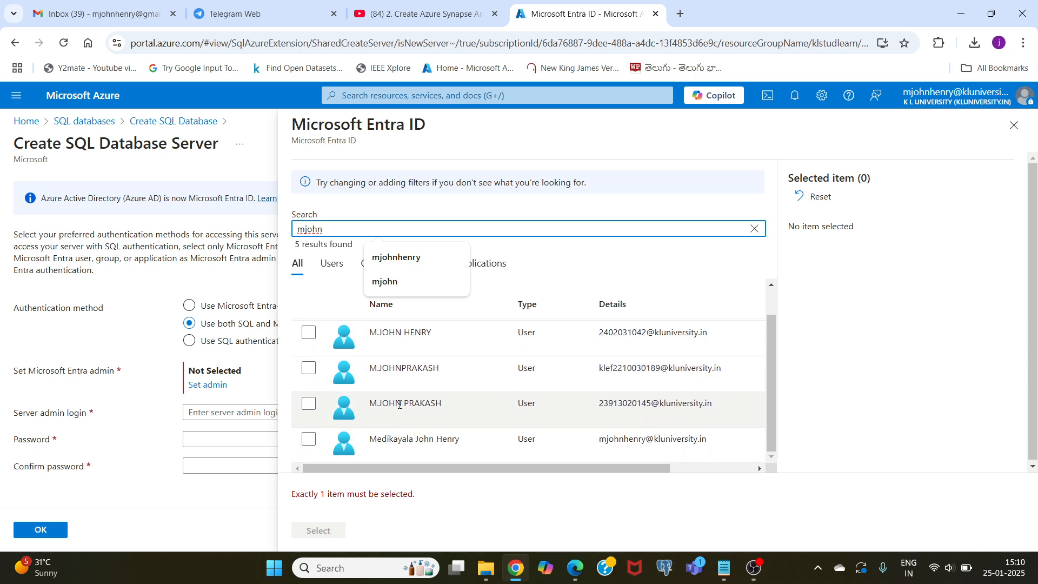
{"action": "left_click", "coordinate": [308, 438]}
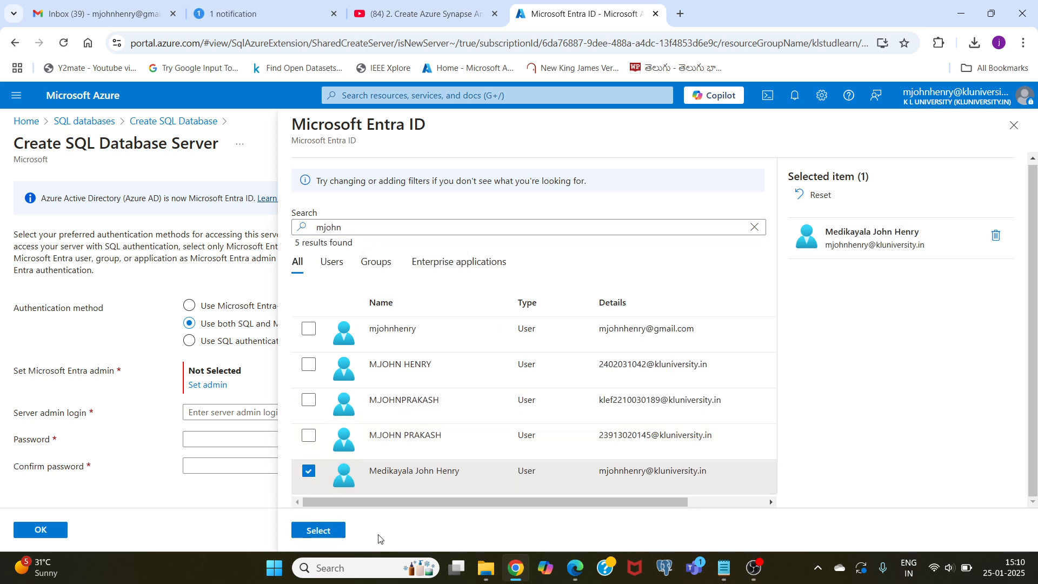
{"action": "left_click", "coordinate": [319, 531]}
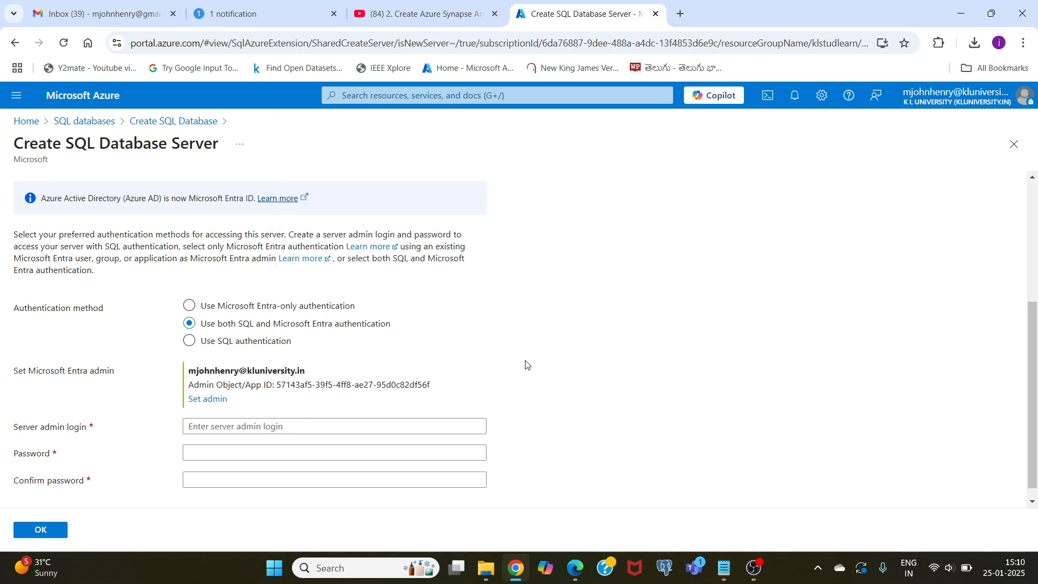
- Enter the server admin login, type and confirm the admin password, and accept the new server's settings
{"action": "scroll", "coordinate": [614, 362], "scroll_direction": "down", "scroll_amount": 1}
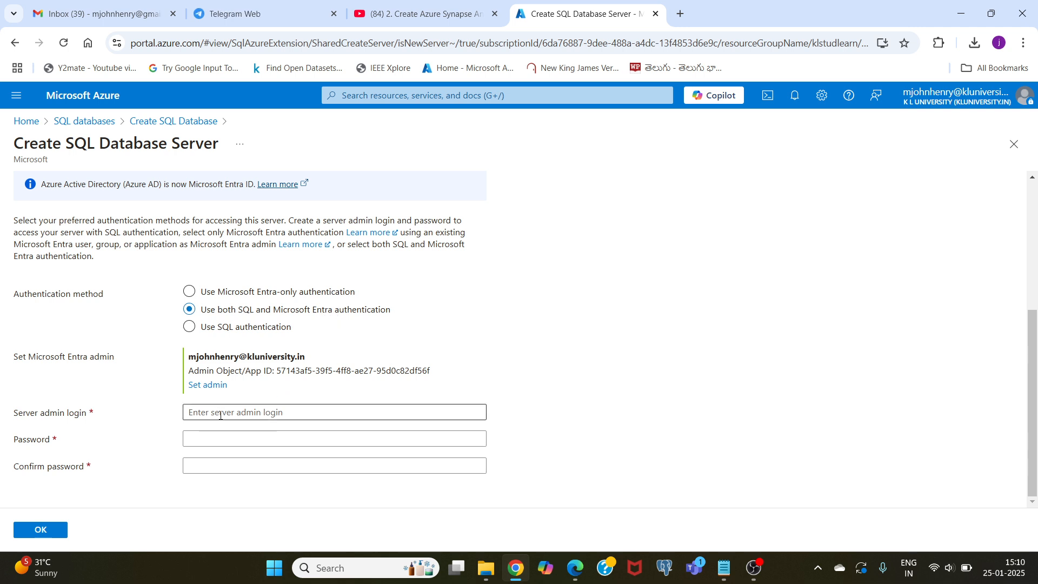
{"action": "left_click", "coordinate": [204, 411]}
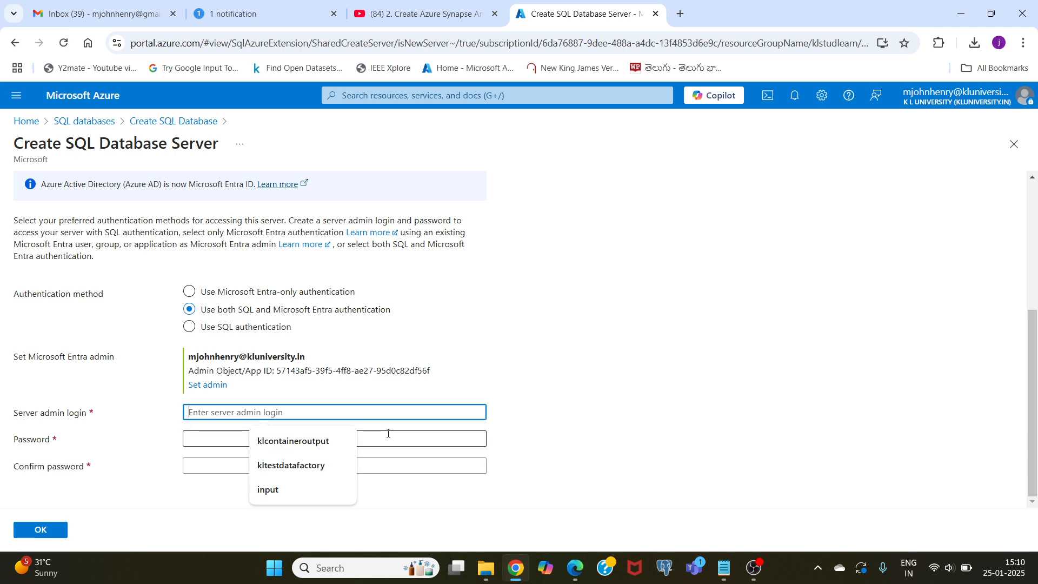
{"action": "type", "text": "mjohnhenry"}
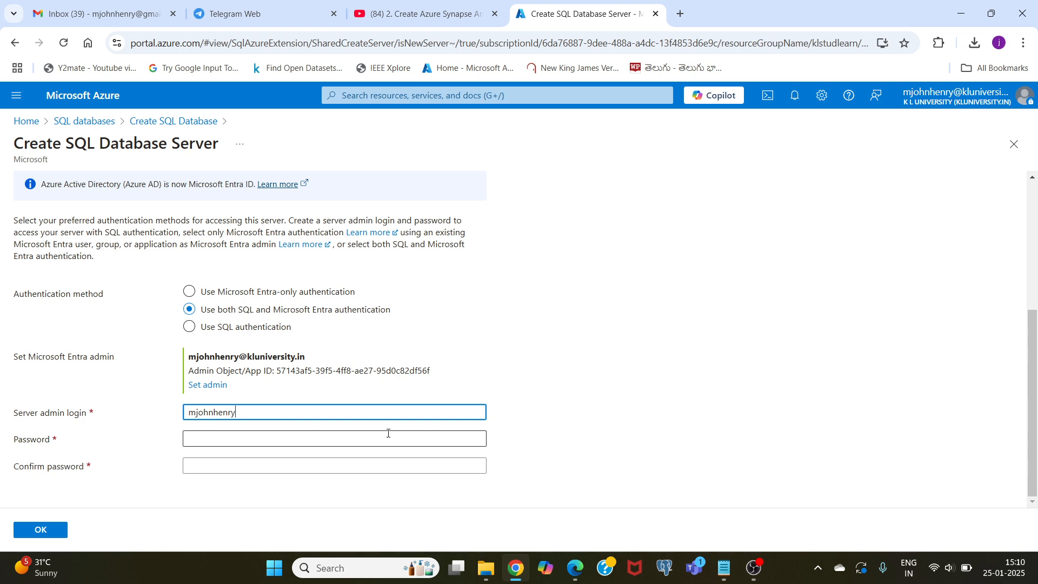
{"action": "left_click", "coordinate": [388, 433]}
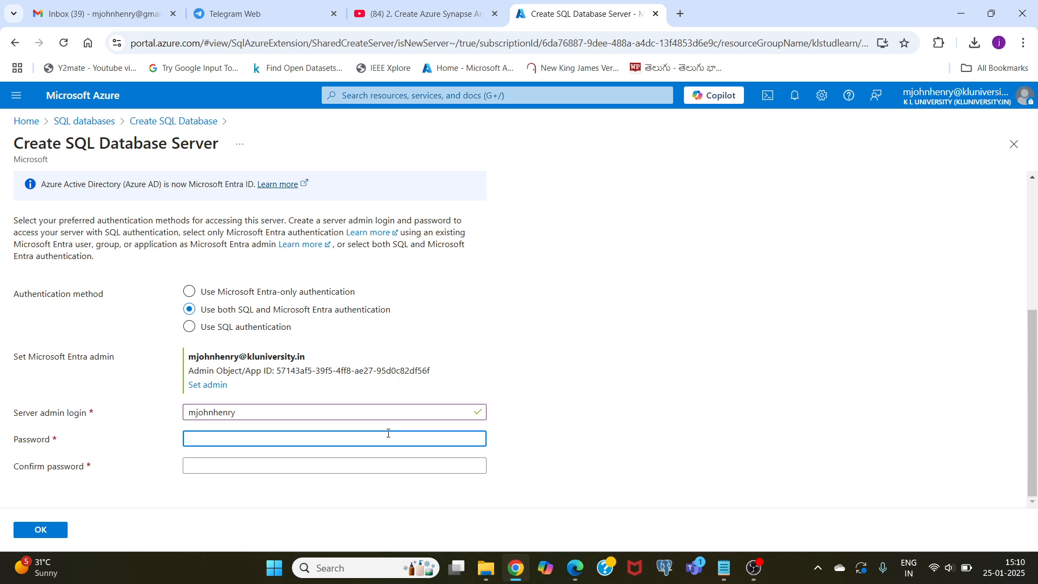
{"action": "type", "text": "•"}
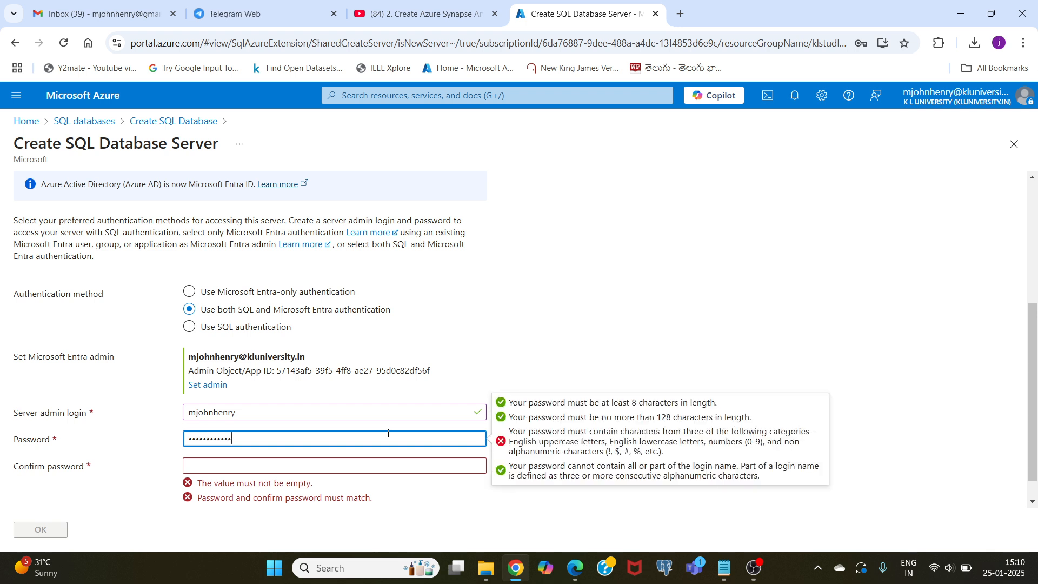
{"action": "key", "text": "Tab"}
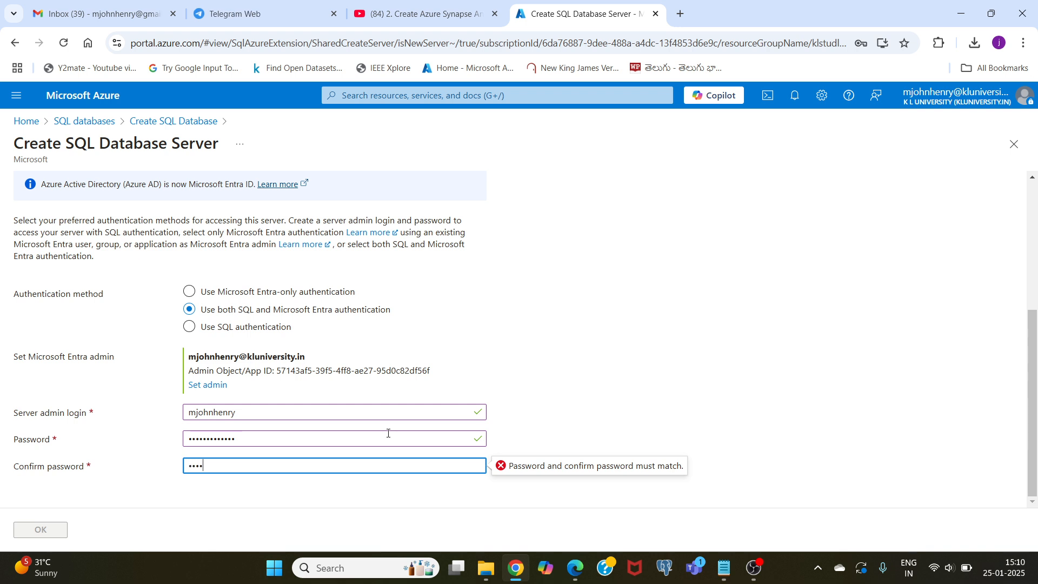
{"action": "type", "text": "••"}
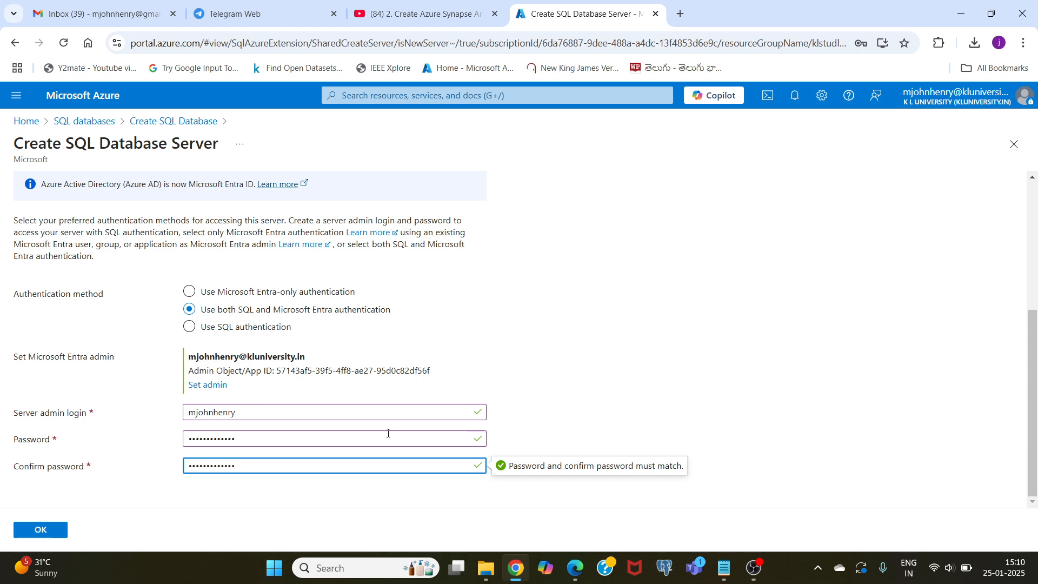
{"action": "left_click", "coordinate": [43, 533]}
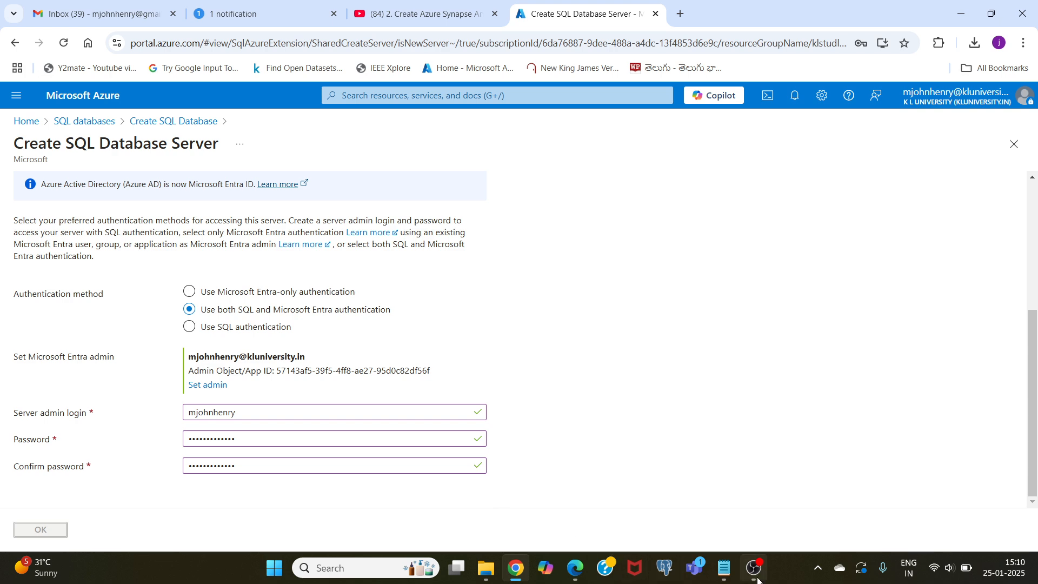
{"action": "left_click", "coordinate": [756, 572]}
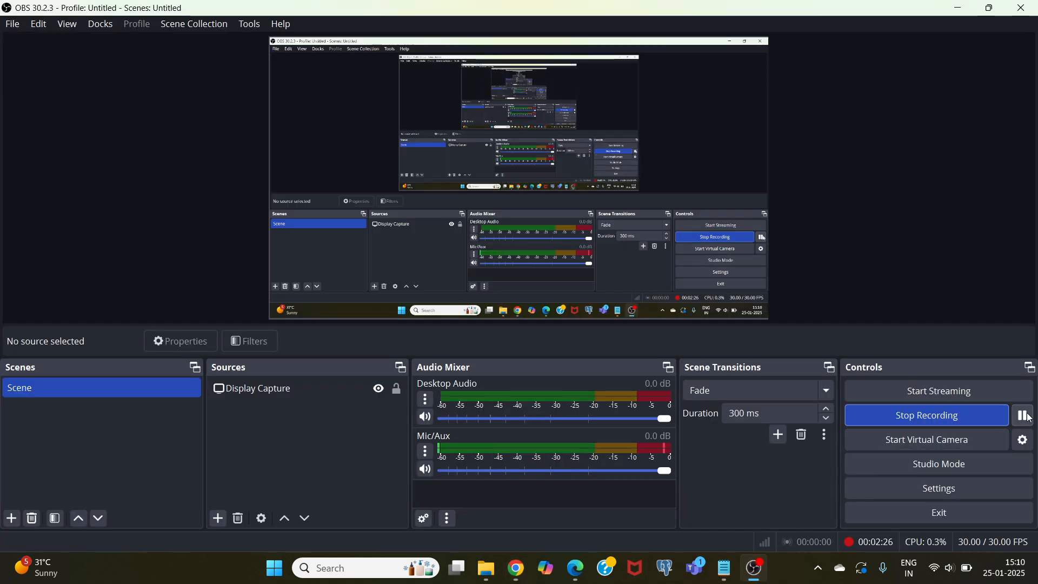
{"action": "left_click", "coordinate": [516, 568]}
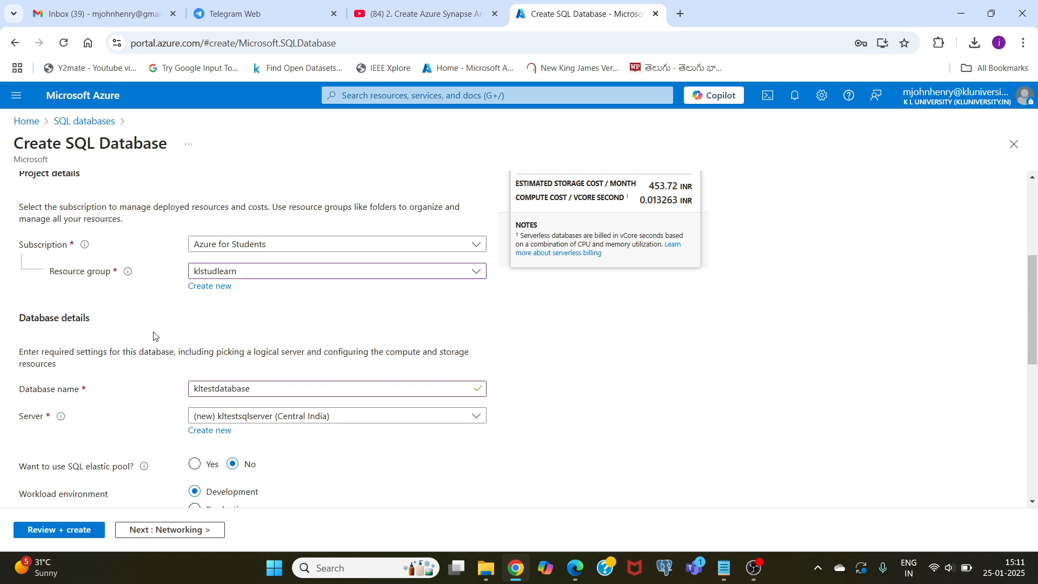
- Set the database's backup storage redundancy to locally-redundant backup storage
{"action": "scroll", "coordinate": [153, 336], "scroll_direction": "down", "scroll_amount": 3}
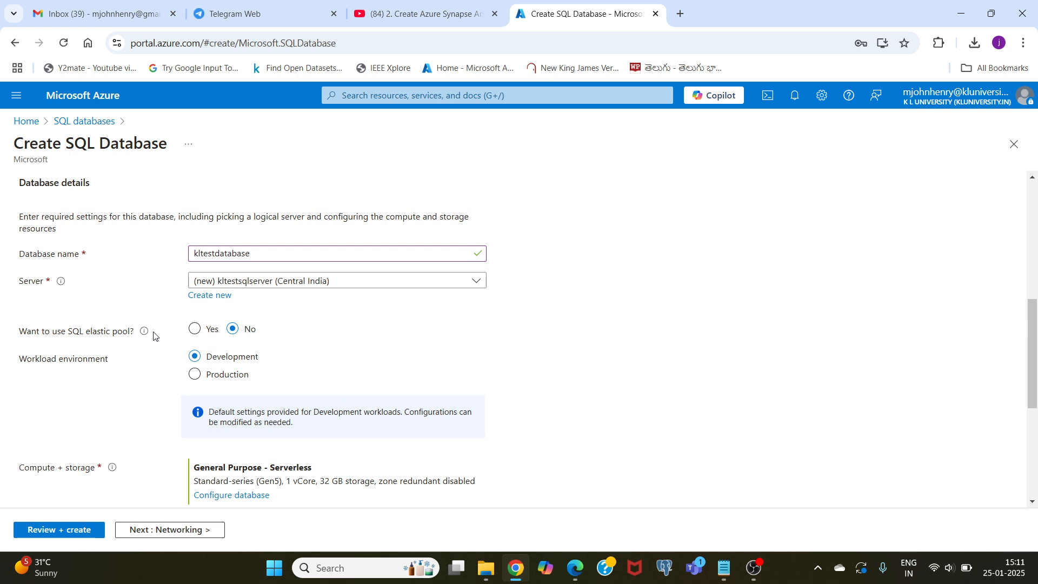
{"action": "scroll", "coordinate": [153, 336], "scroll_direction": "down", "scroll_amount": 3}
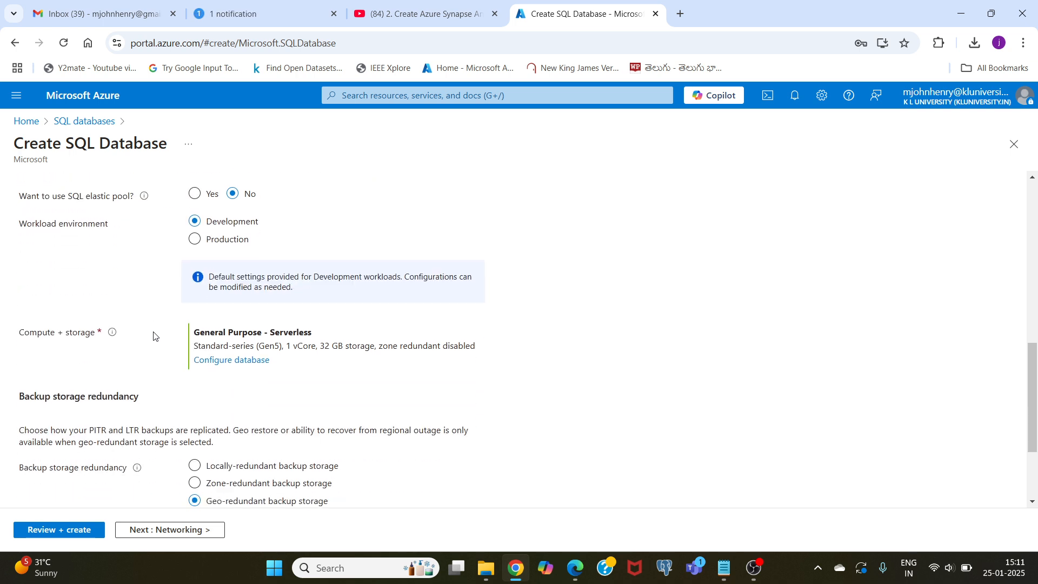
{"action": "scroll", "coordinate": [157, 279], "scroll_direction": "down", "scroll_amount": 1}
{"action": "scroll", "coordinate": [158, 279], "scroll_direction": "down", "scroll_amount": 2}
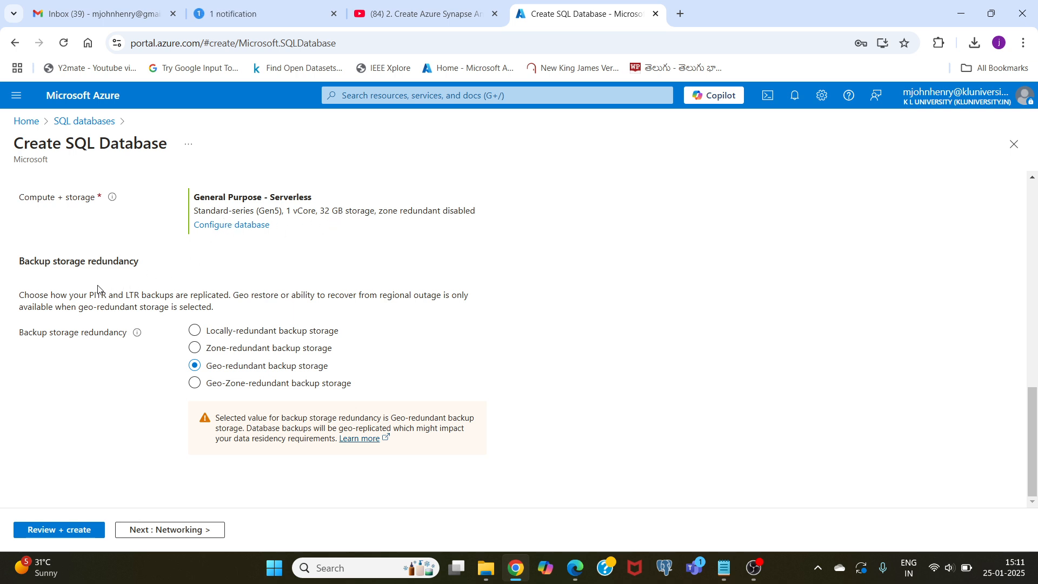
{"action": "left_click", "coordinate": [196, 332]}
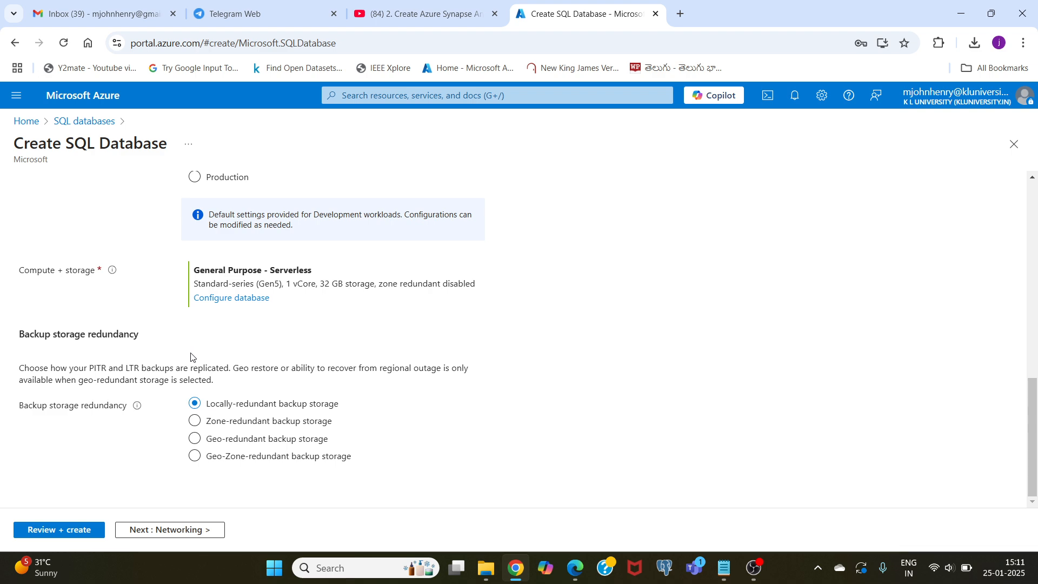
{"action": "scroll", "coordinate": [477, 382], "scroll_direction": "up", "scroll_amount": 5}
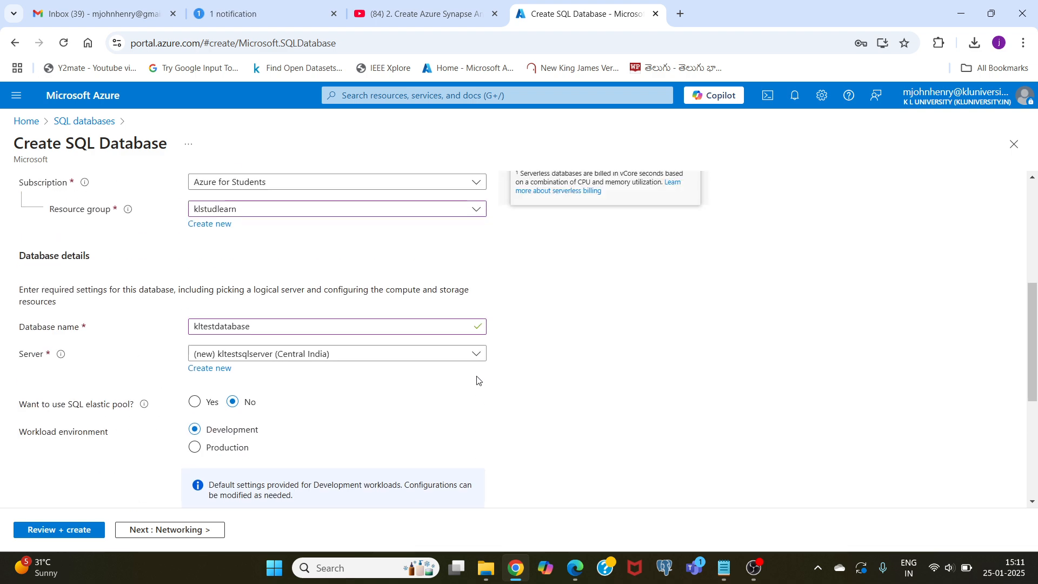
{"action": "scroll", "coordinate": [476, 381], "scroll_direction": "down", "scroll_amount": 5}
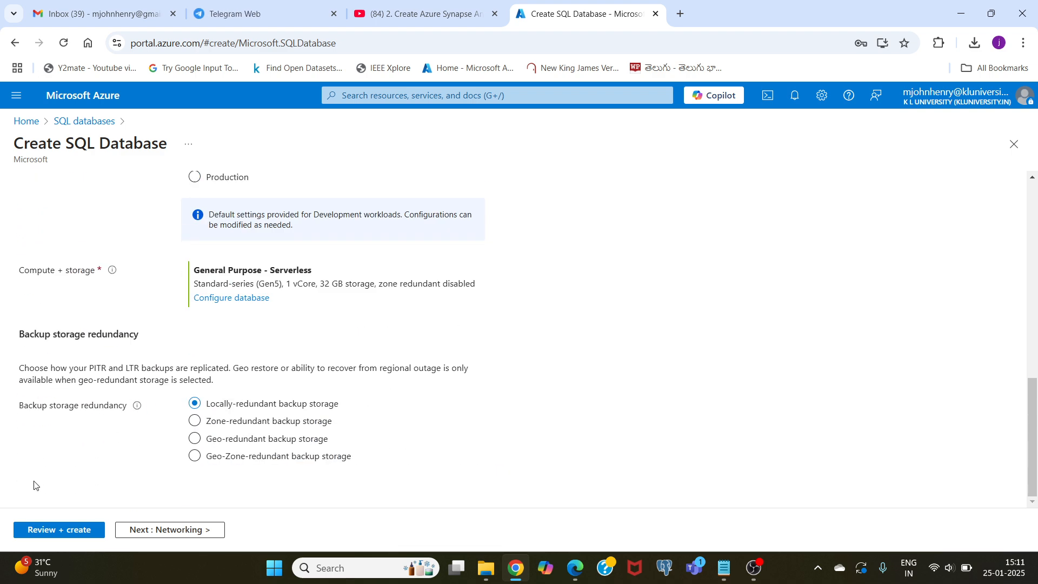
- Review the SQL database's configuration summary and create the database
{"action": "left_click", "coordinate": [45, 530]}
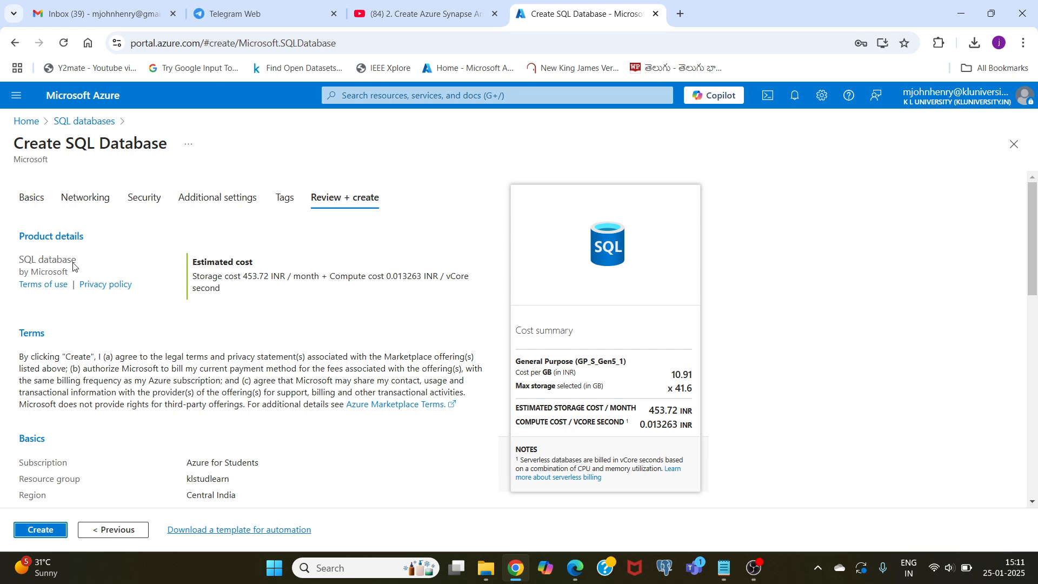
{"action": "scroll", "coordinate": [161, 390], "scroll_direction": "down", "scroll_amount": 4}
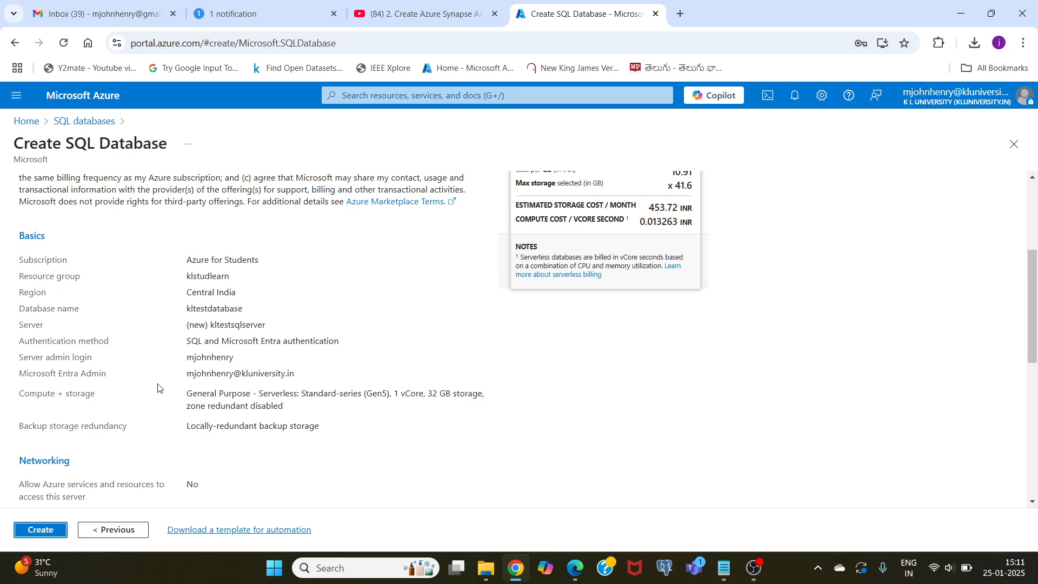
{"action": "scroll", "coordinate": [125, 371], "scroll_direction": "down", "scroll_amount": 8}
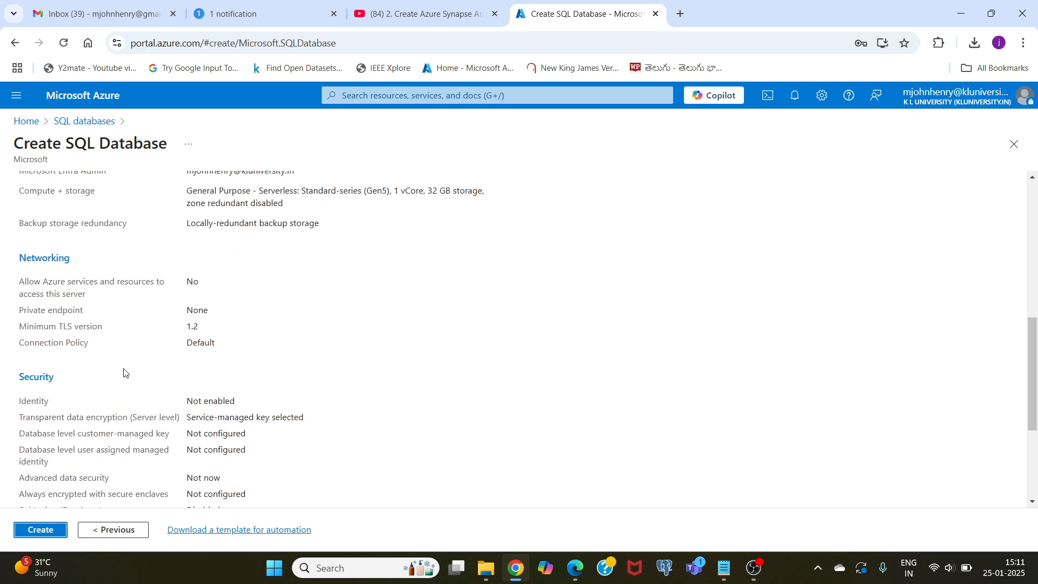
{"action": "left_click", "coordinate": [52, 532]}
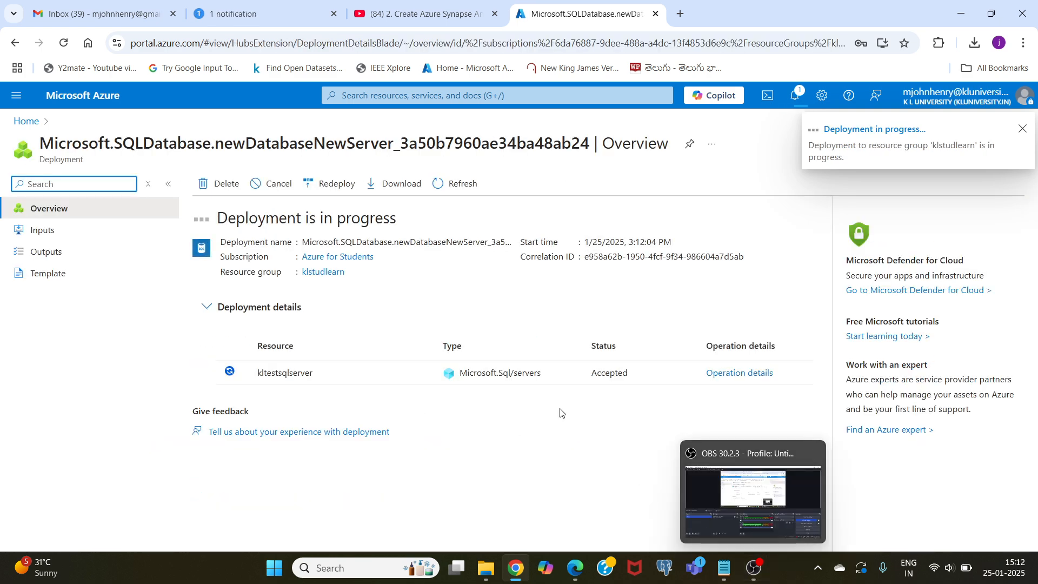
{"action": "left_click", "coordinate": [754, 568]}
{"action": "left_click", "coordinate": [1023, 416]}
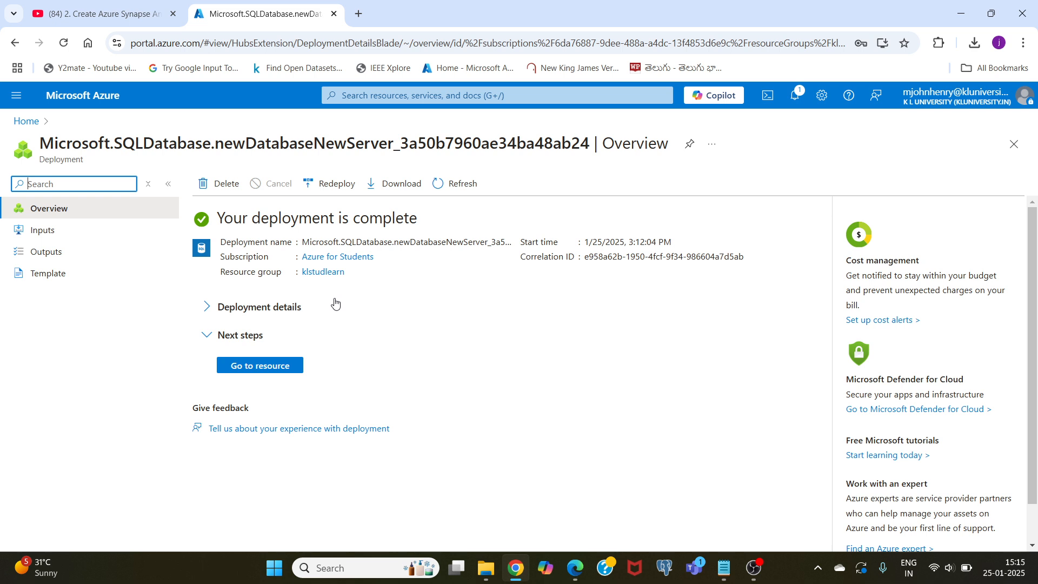
- Return to the portal home and open the kltestdatabase resource from the recent resources
{"action": "left_click", "coordinate": [82, 99]}
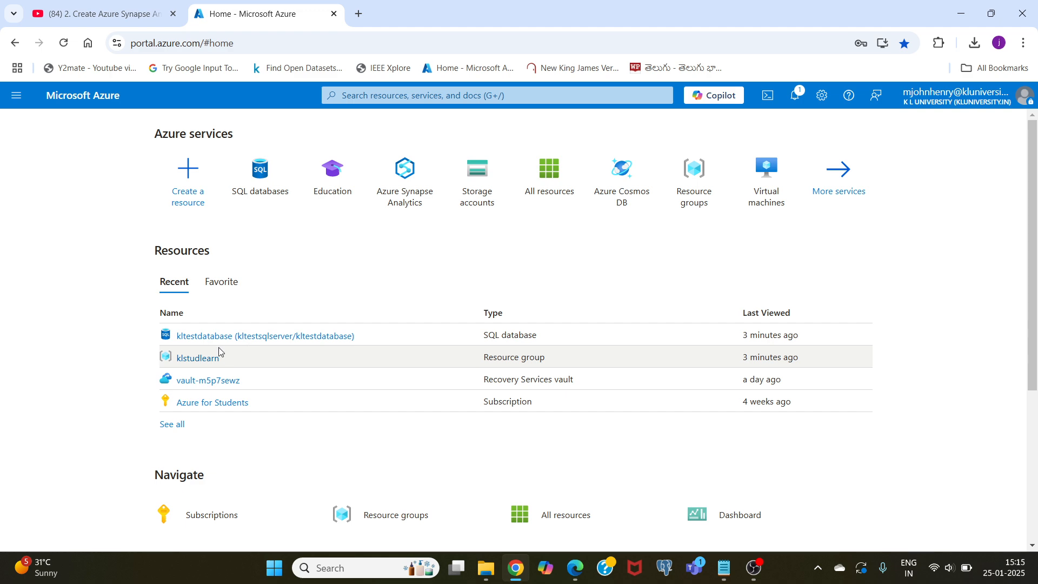
{"action": "left_click", "coordinate": [205, 336]}
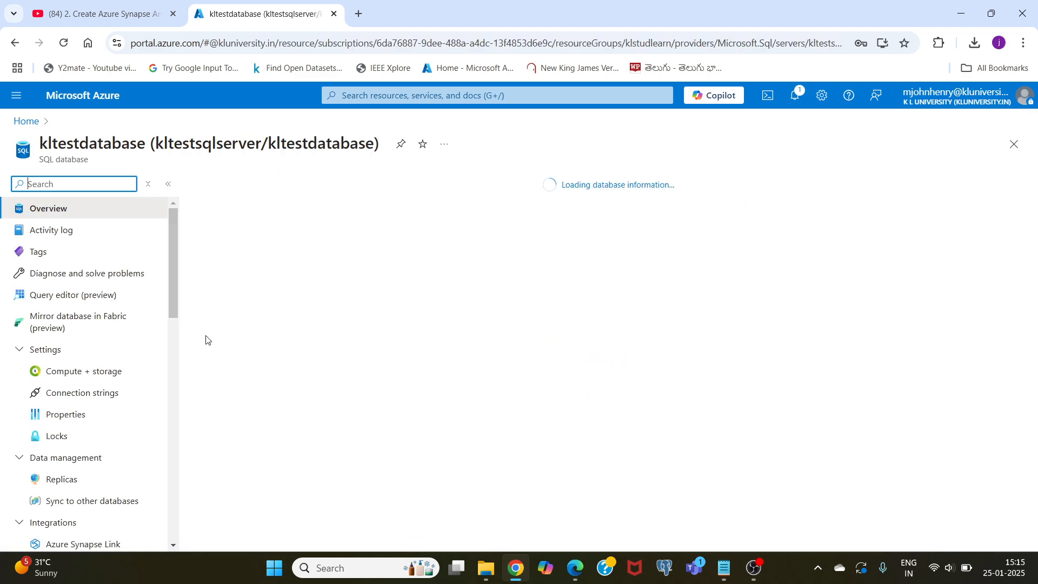
{"action": "scroll", "coordinate": [347, 342], "scroll_direction": "down", "scroll_amount": 3}
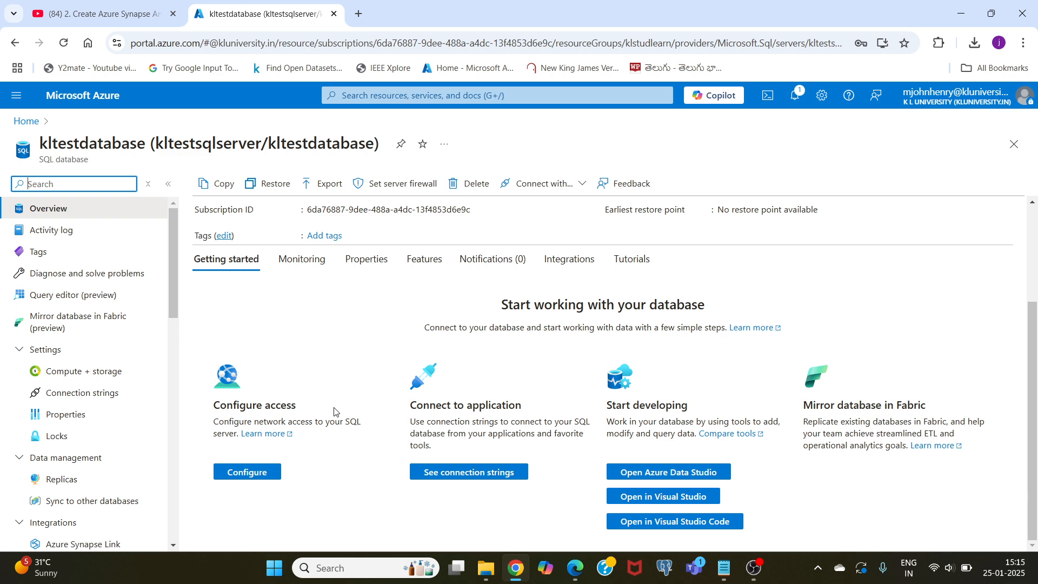
- Configure kltestsqlserver's public network access for selected networks and add a firewall rule for the client IPv4 address
{"action": "left_click", "coordinate": [251, 472]}
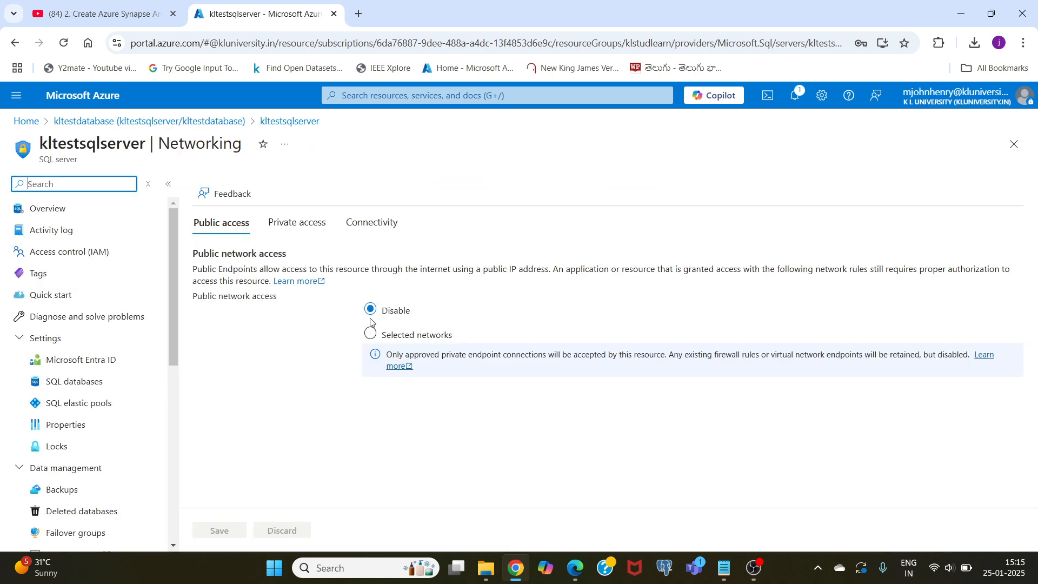
{"action": "left_click", "coordinate": [370, 335]}
{"action": "scroll", "coordinate": [282, 375], "scroll_direction": "down", "scroll_amount": 4}
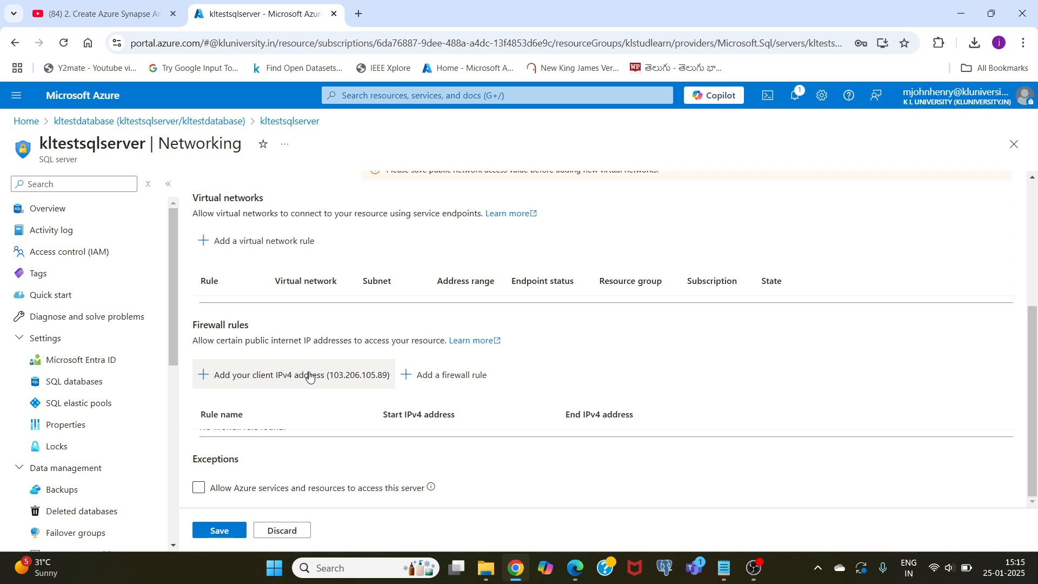
{"action": "left_click", "coordinate": [288, 376]}
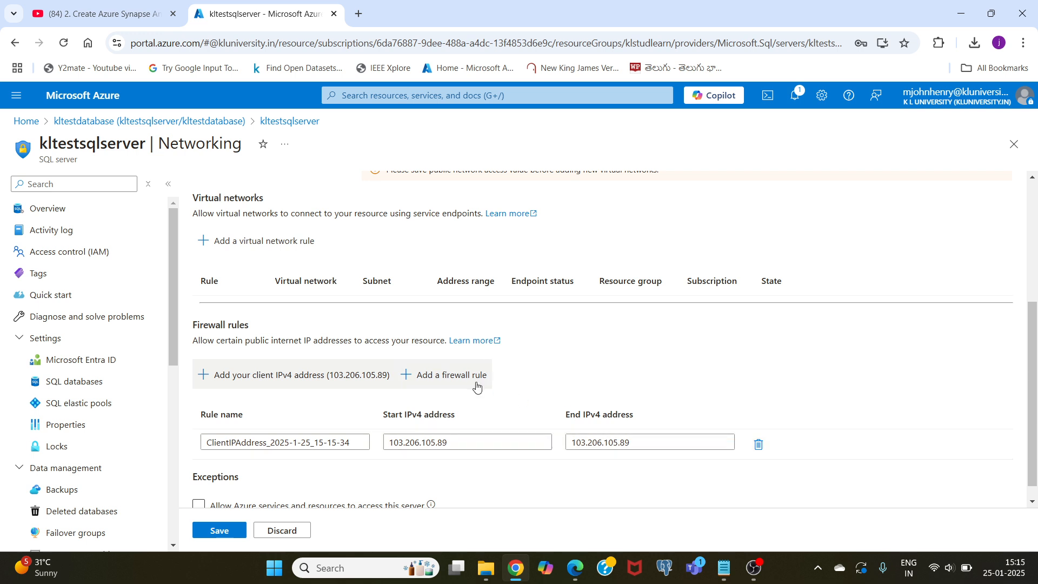
- Allow Azure services and resources to access the server and save the networking settings
{"action": "scroll", "coordinate": [476, 385], "scroll_direction": "down", "scroll_amount": 1}
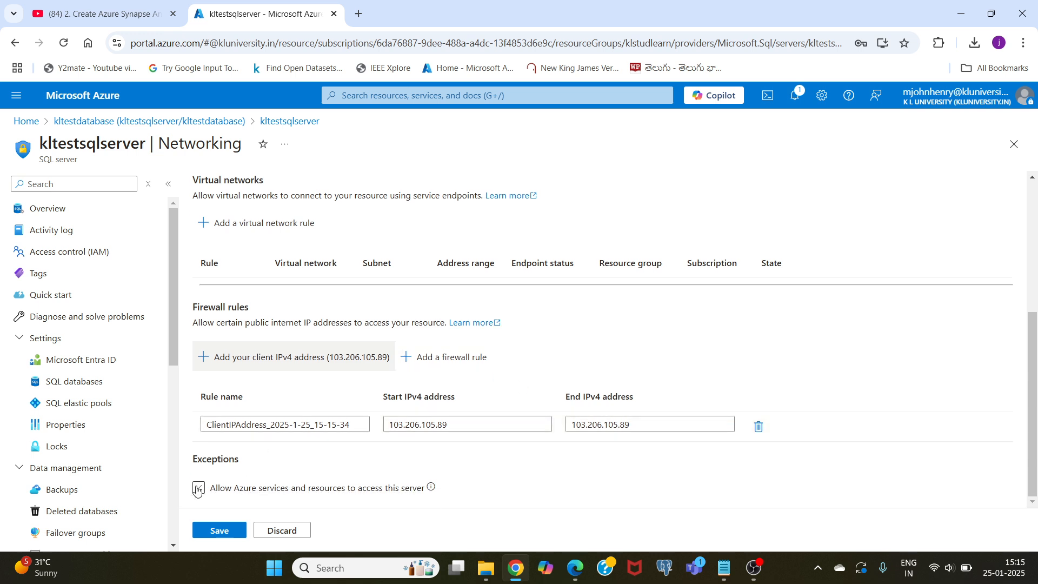
{"action": "left_click", "coordinate": [198, 487]}
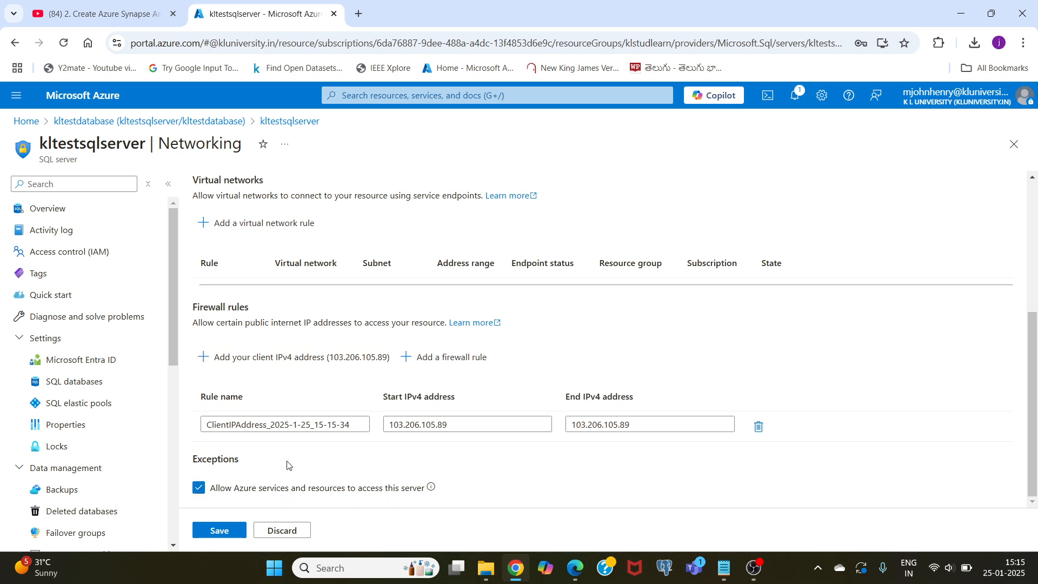
{"action": "left_click", "coordinate": [210, 533]}
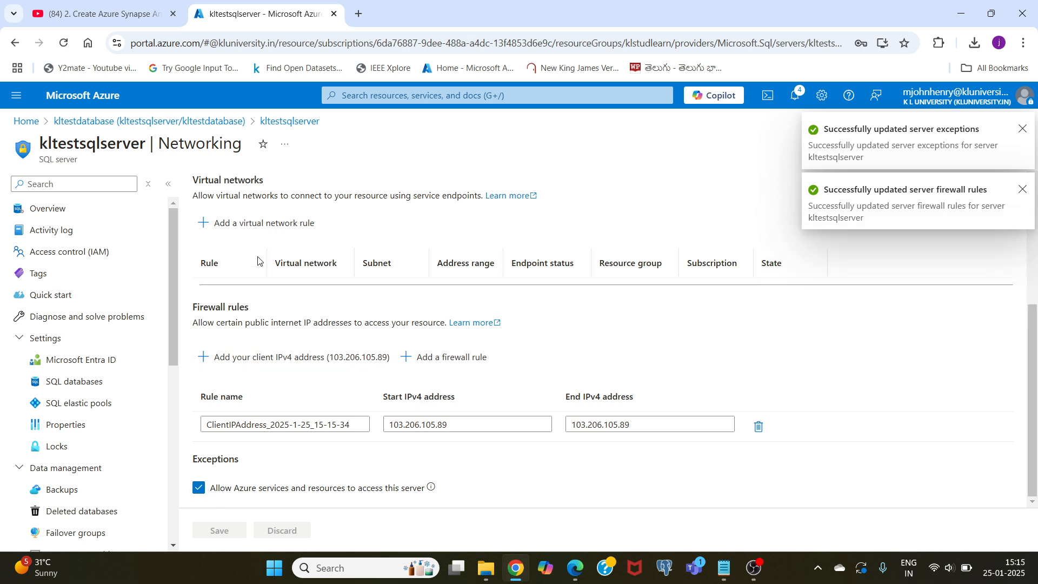
- In kltestdatabase's query editor, allowlist the blocked client IP on kltestsqlserver and sign in with the Microsoft Entra account
{"action": "left_click", "coordinate": [106, 122]}
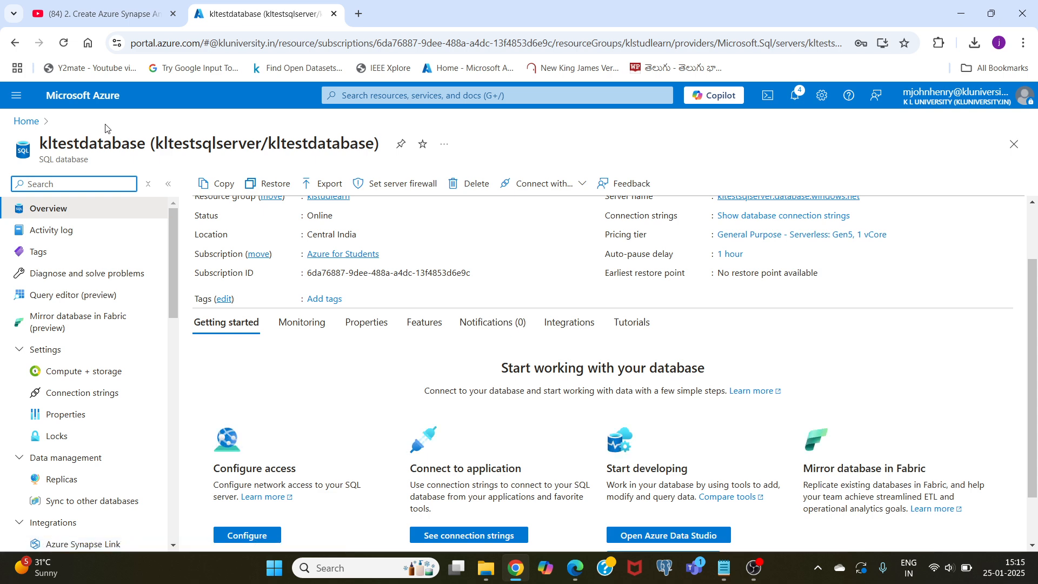
{"action": "left_click", "coordinate": [60, 296]}
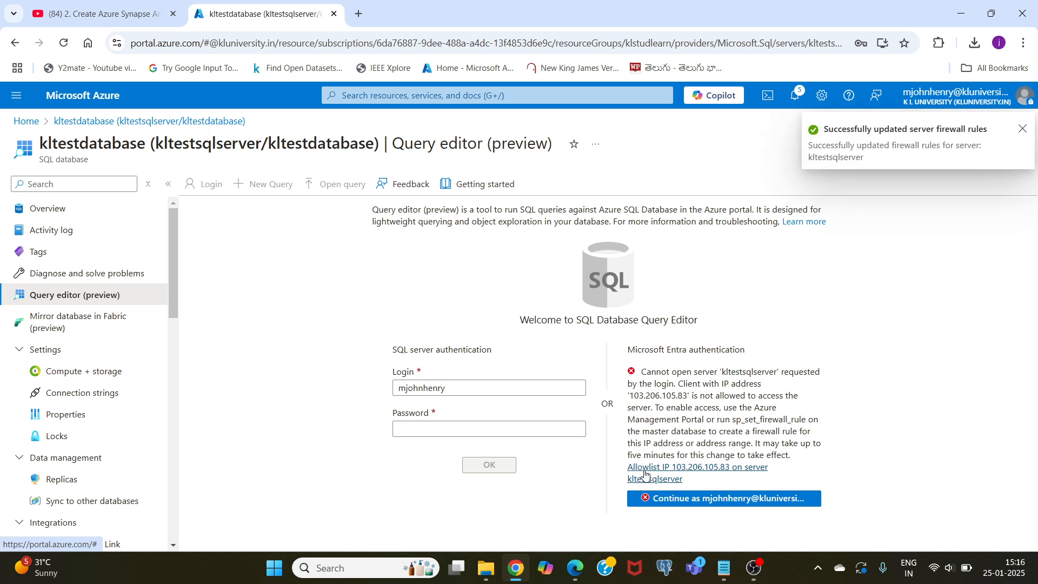
{"action": "left_click", "coordinate": [692, 498]}
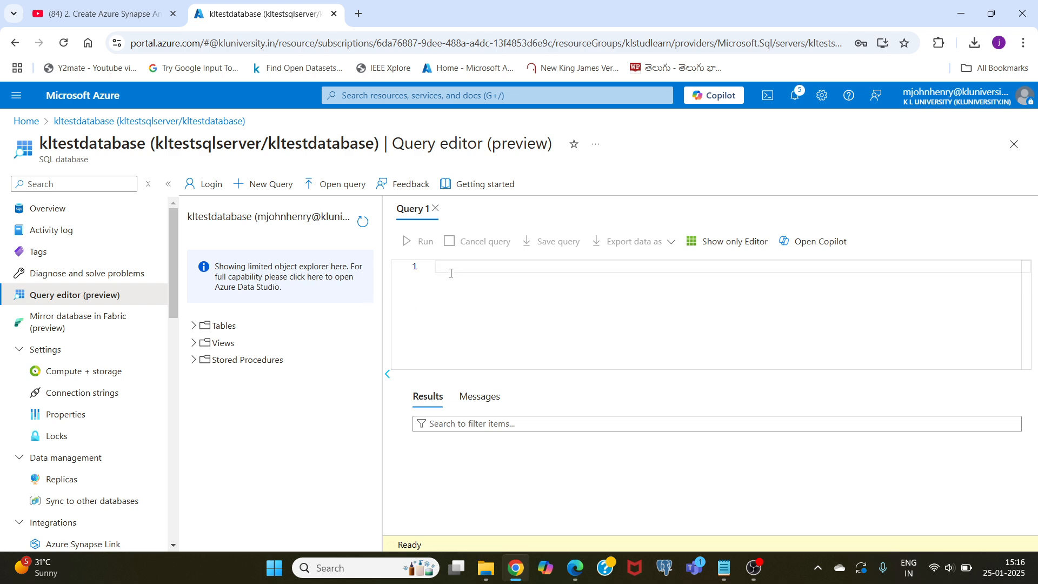
- Copy the CREATE TABLE Orders statement from skill 4 commands.txt into kltestdatabase's query editor and run it
{"action": "left_click", "coordinate": [723, 571]}
{"action": "left_click_drag", "start_coordinate": [30, 244], "coordinate": [3, 135]}
{"action": "key", "text": "ctrl+c"}
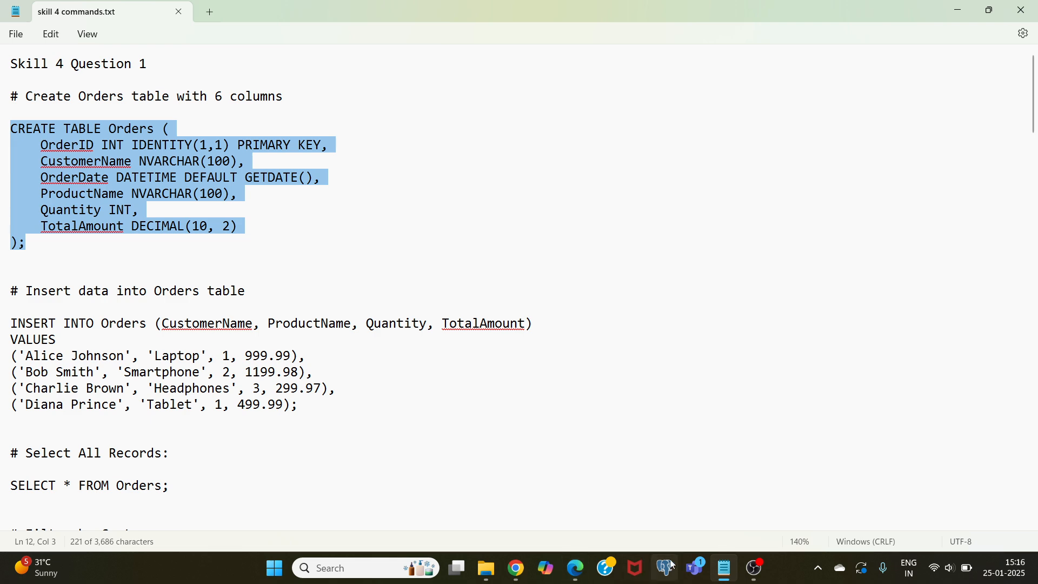
{"action": "left_click", "coordinate": [515, 571]}
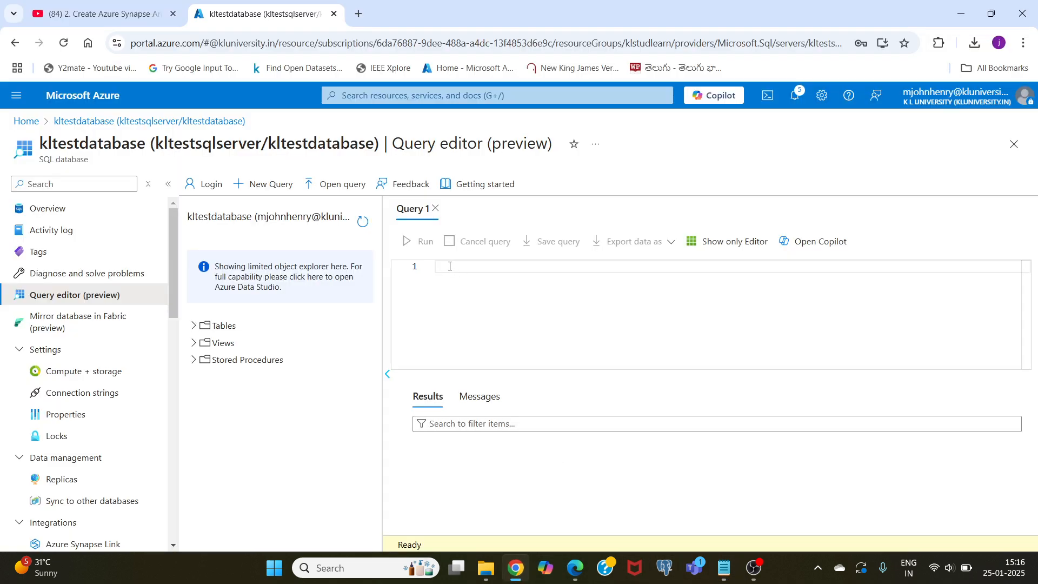
{"action": "key", "text": "ctrl+v"}
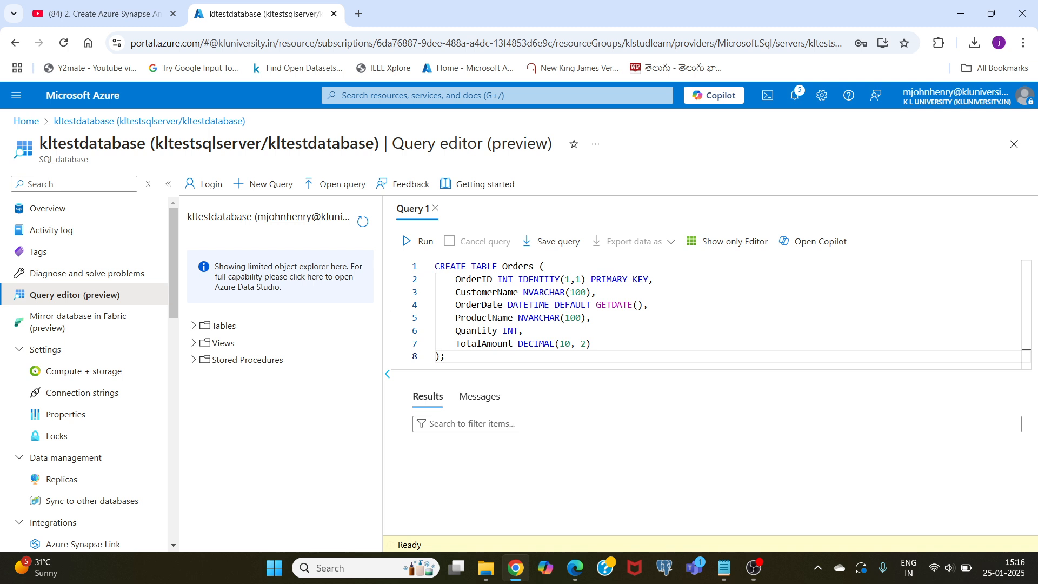
{"action": "left_click", "coordinate": [415, 244]}
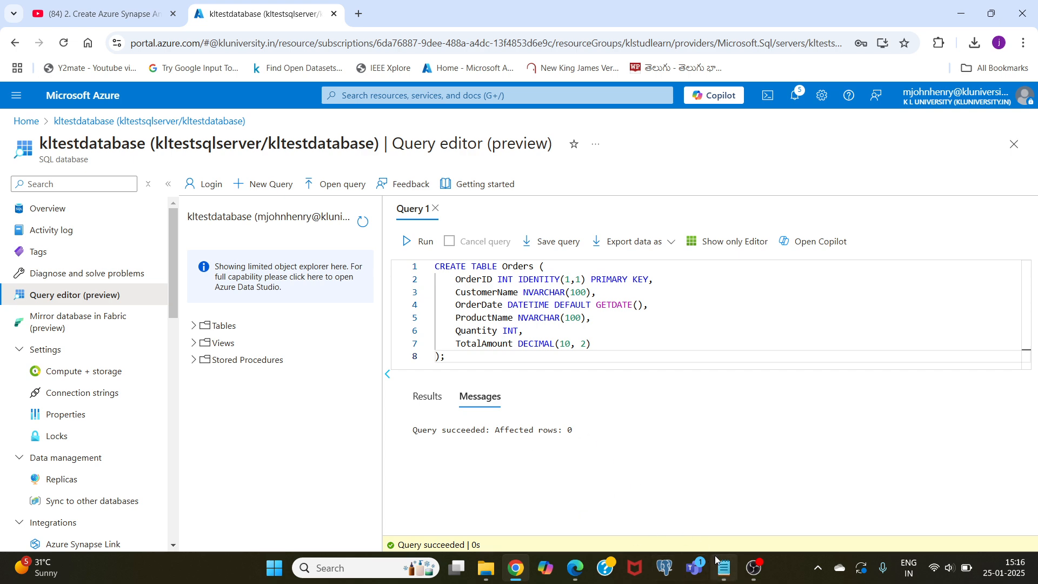
- Replace the query with the INSERT INTO Orders statement from skill 4 commands.txt and run it
{"action": "left_click", "coordinate": [725, 568]}
{"action": "left_click_drag", "start_coordinate": [300, 406], "coordinate": [6, 327]}
{"action": "key", "text": "ctrl+c"}
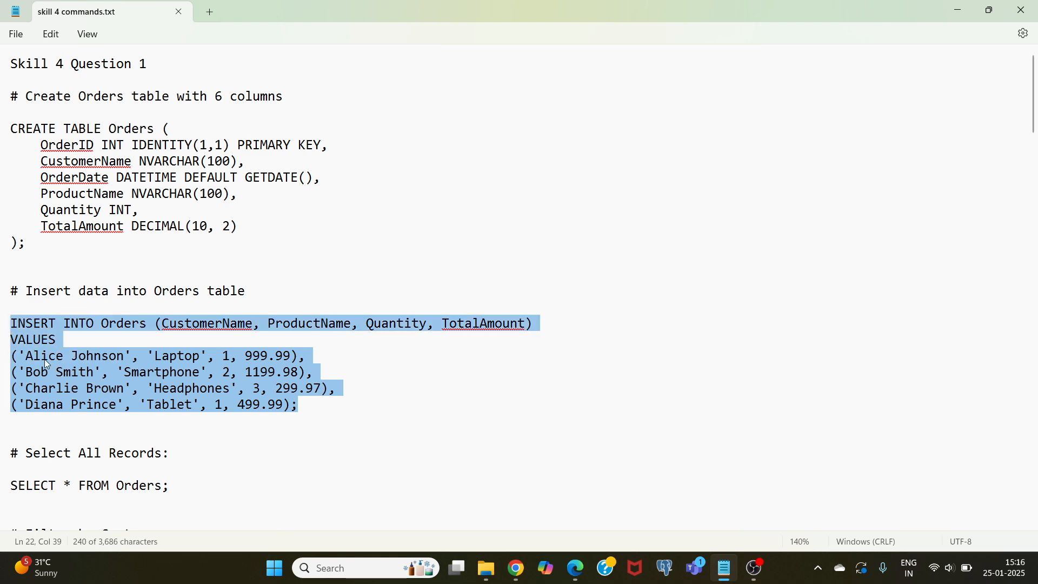
{"action": "left_click", "coordinate": [513, 574]}
{"action": "left_click_drag", "start_coordinate": [538, 356], "coordinate": [424, 273]}
{"action": "key", "text": "ctrl+v"}
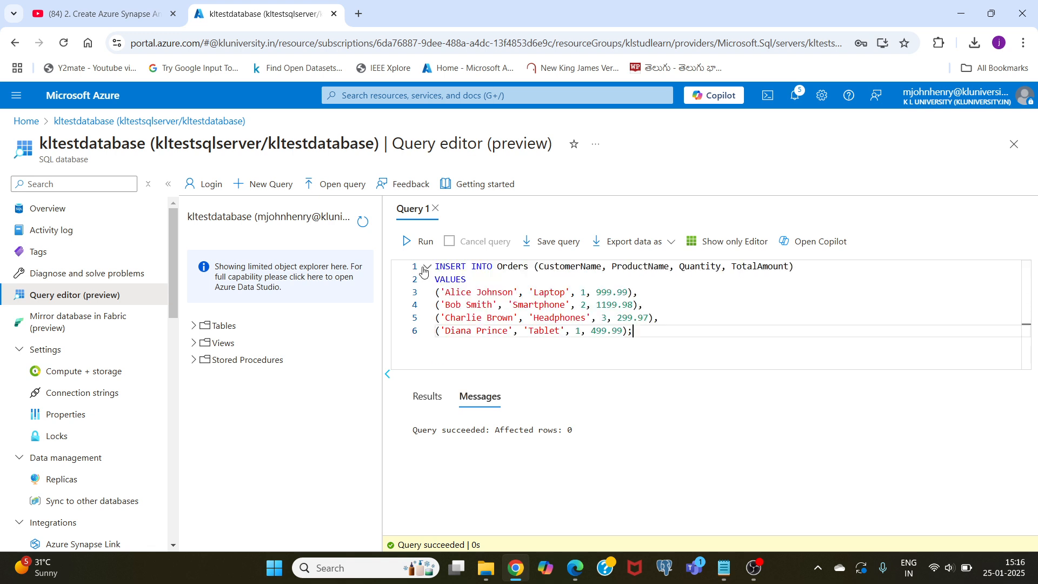
{"action": "left_click", "coordinate": [420, 242]}
- Replace the query with "select * from orders", run it and view the returned rows
{"action": "left_click_drag", "start_coordinate": [638, 335], "coordinate": [428, 270]}
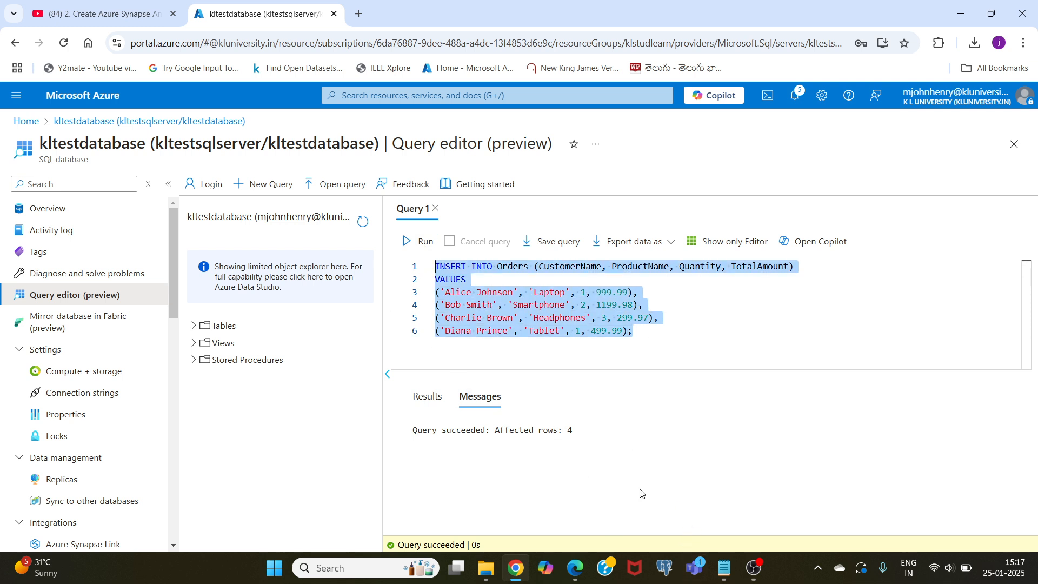
{"action": "type", "text": "select"}
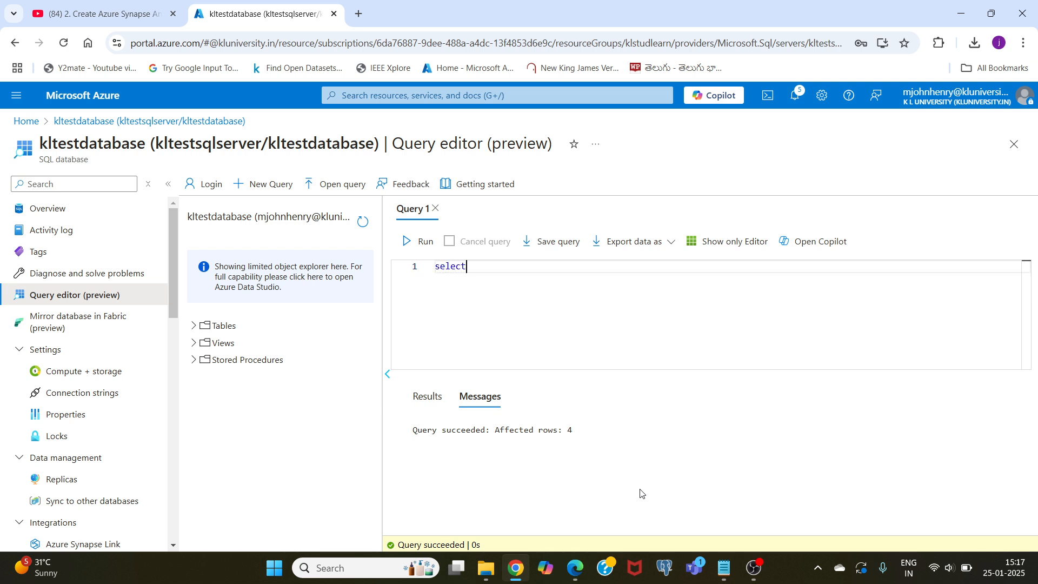
{"action": "type", "text": " * from"}
{"action": "left_click", "coordinate": [725, 568]}
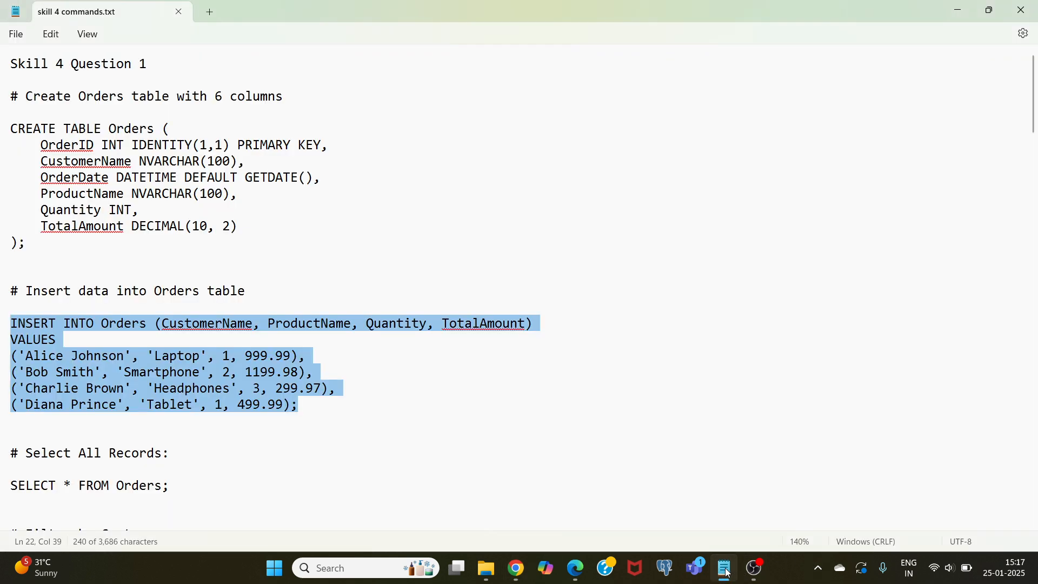
{"action": "left_click", "coordinate": [725, 569]}
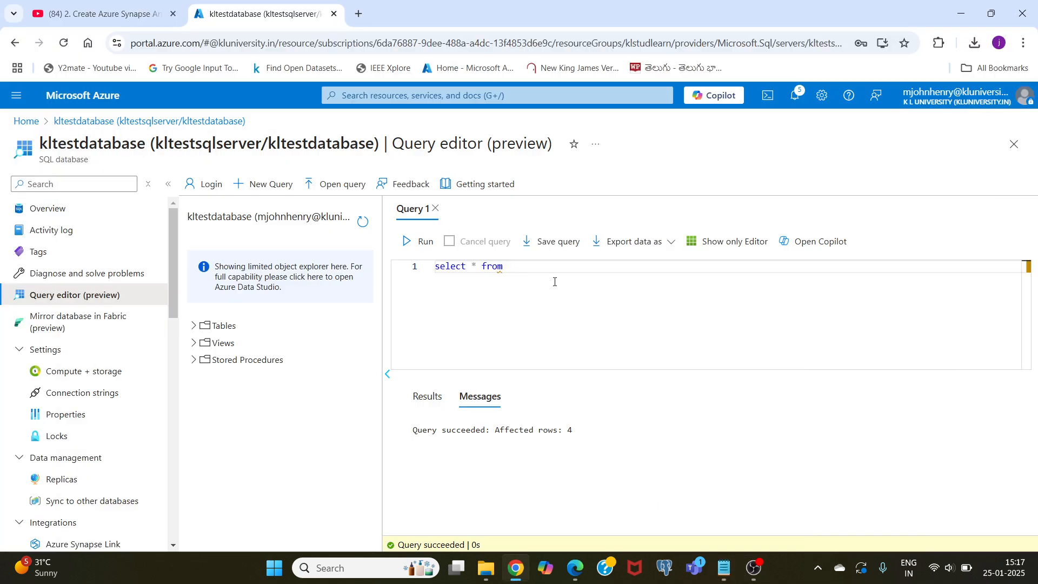
{"action": "type", "text": "orders"}
{"action": "left_click", "coordinate": [416, 241]}
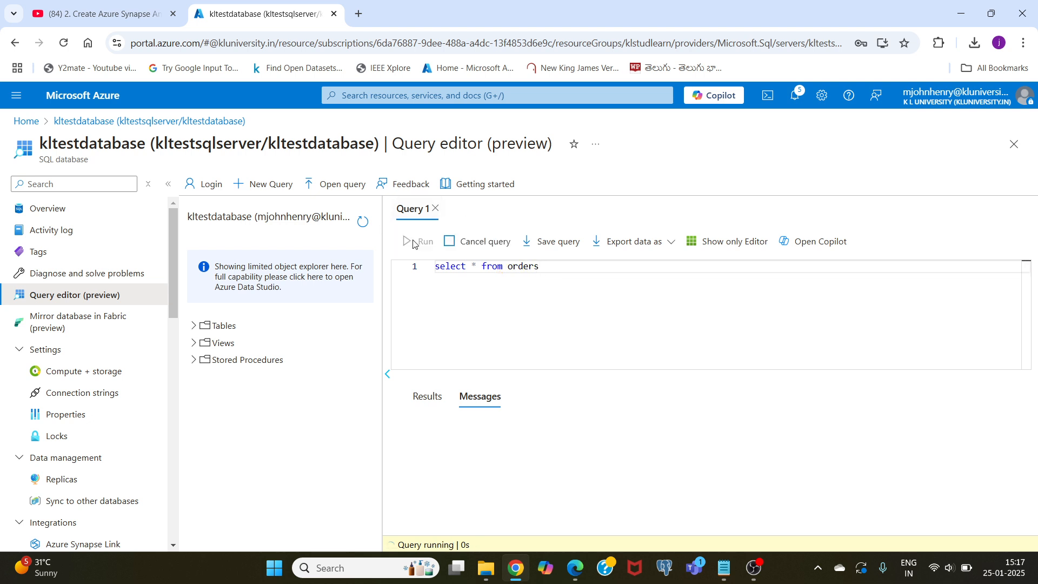
{"action": "scroll", "coordinate": [491, 500], "scroll_direction": "down", "scroll_amount": 1}
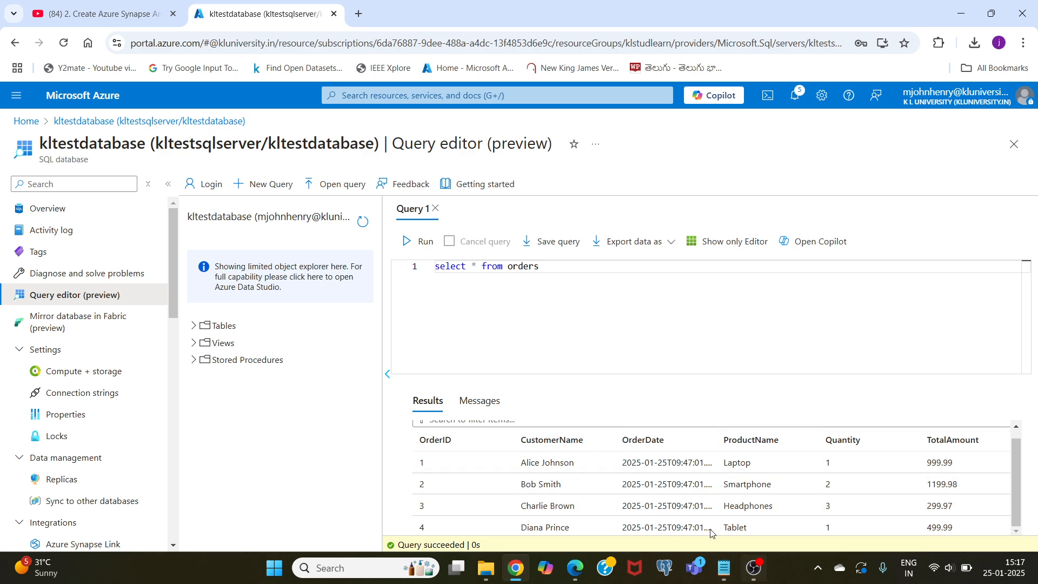
- Review the filter, total sales, update and delete statements in skill 4 commands.txt, then return to the query editor
{"action": "left_click", "coordinate": [726, 569]}
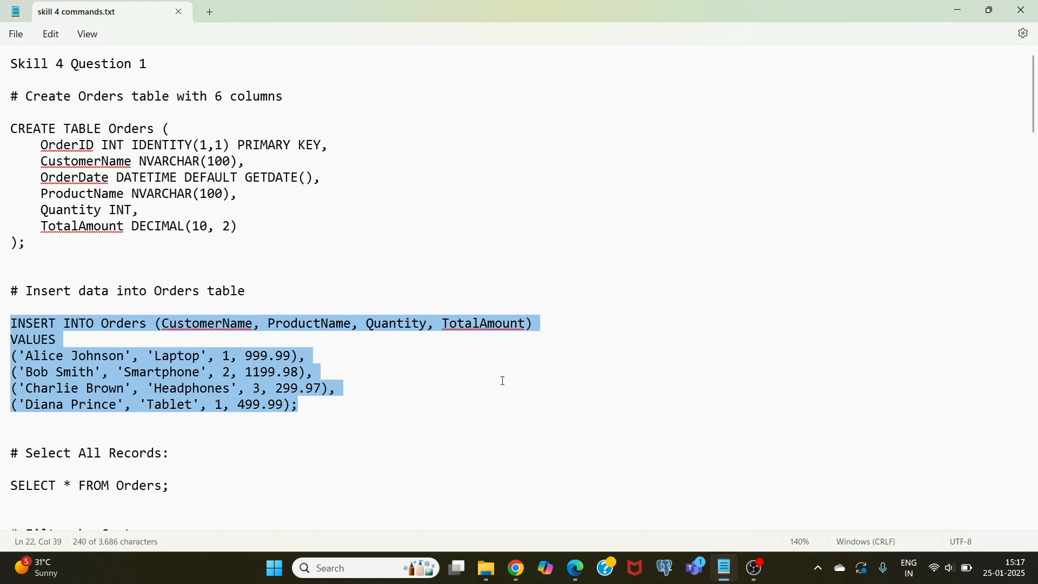
{"action": "left_click", "coordinate": [308, 403]}
{"action": "scroll", "coordinate": [311, 409], "scroll_direction": "down", "scroll_amount": 3}
{"action": "scroll", "coordinate": [311, 409], "scroll_direction": "down", "scroll_amount": 5}
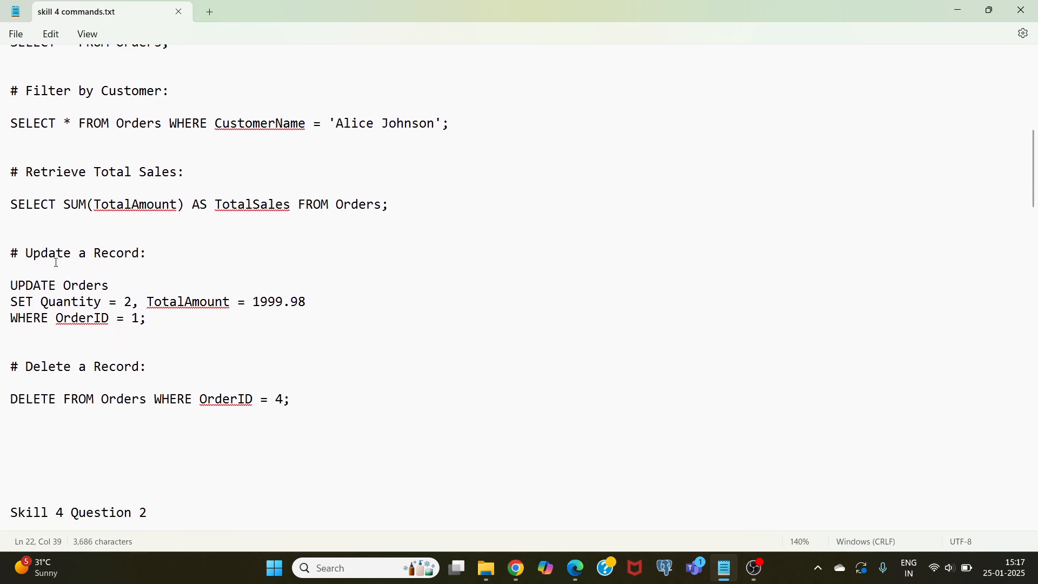
{"action": "scroll", "coordinate": [109, 291], "scroll_direction": "down", "scroll_amount": 1}
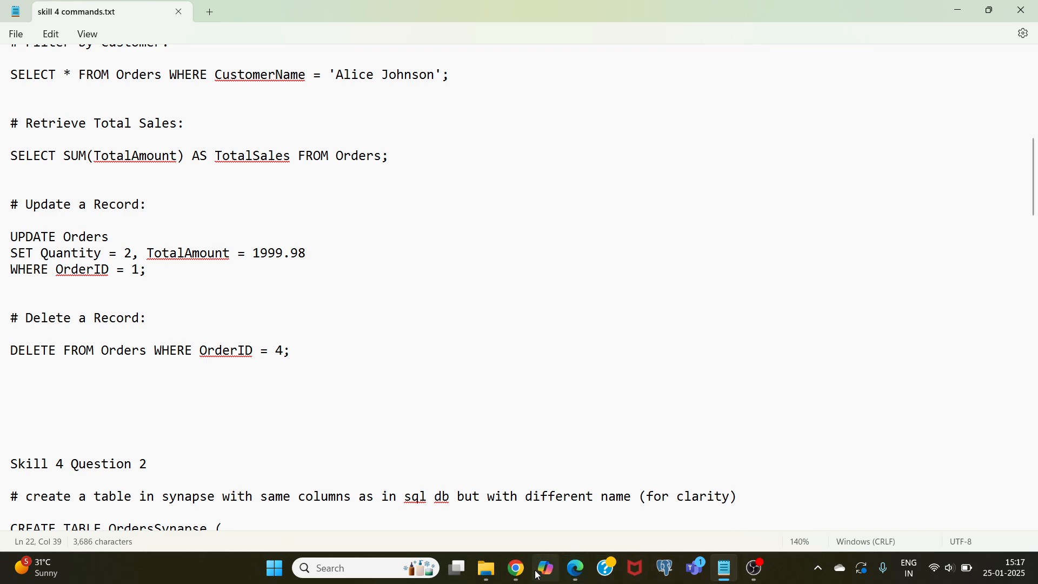
{"action": "left_click", "coordinate": [517, 567]}
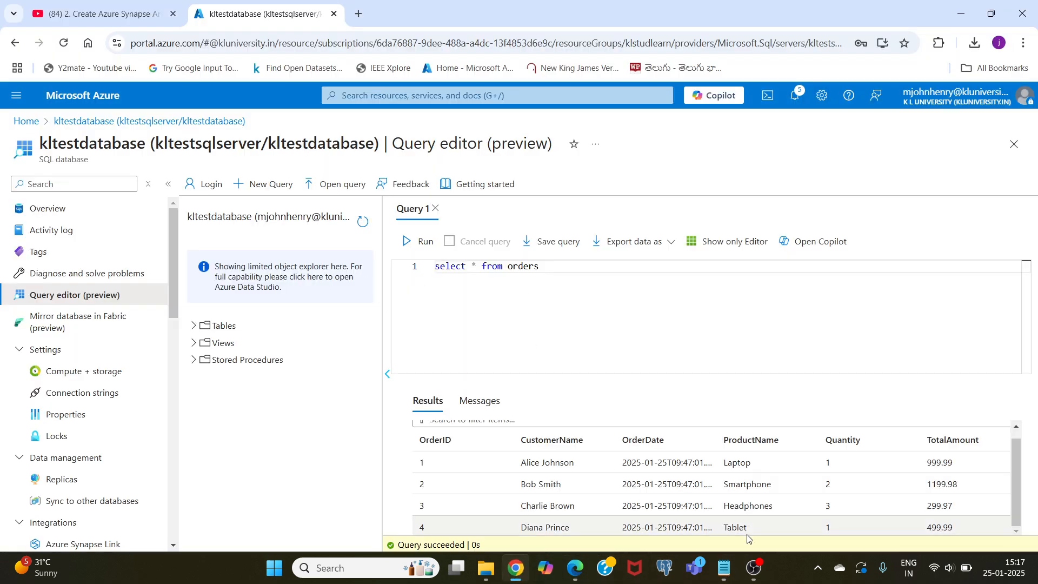
{"action": "left_click", "coordinate": [753, 568]}
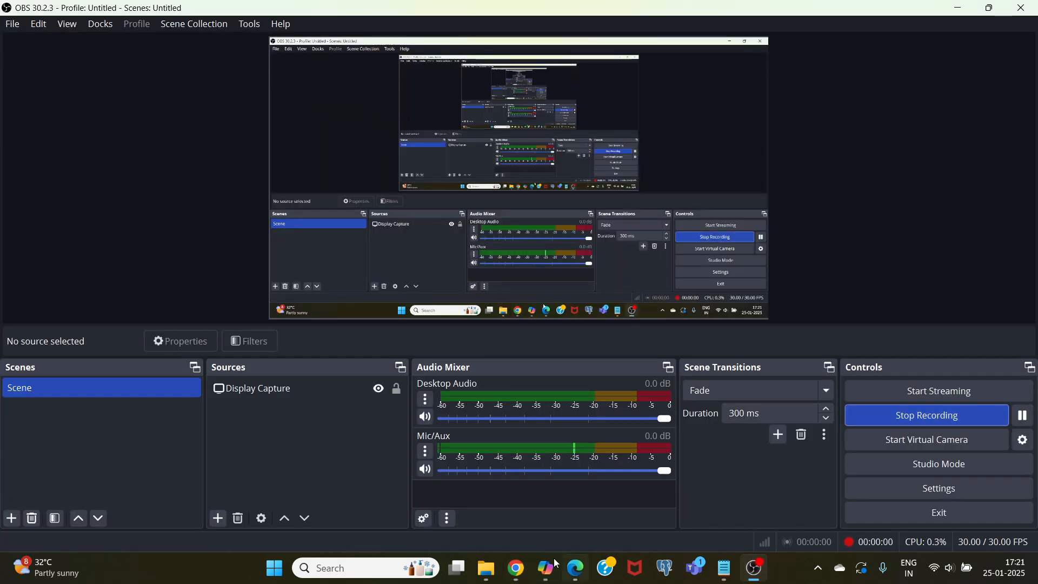
{"action": "left_click", "coordinate": [516, 567]}
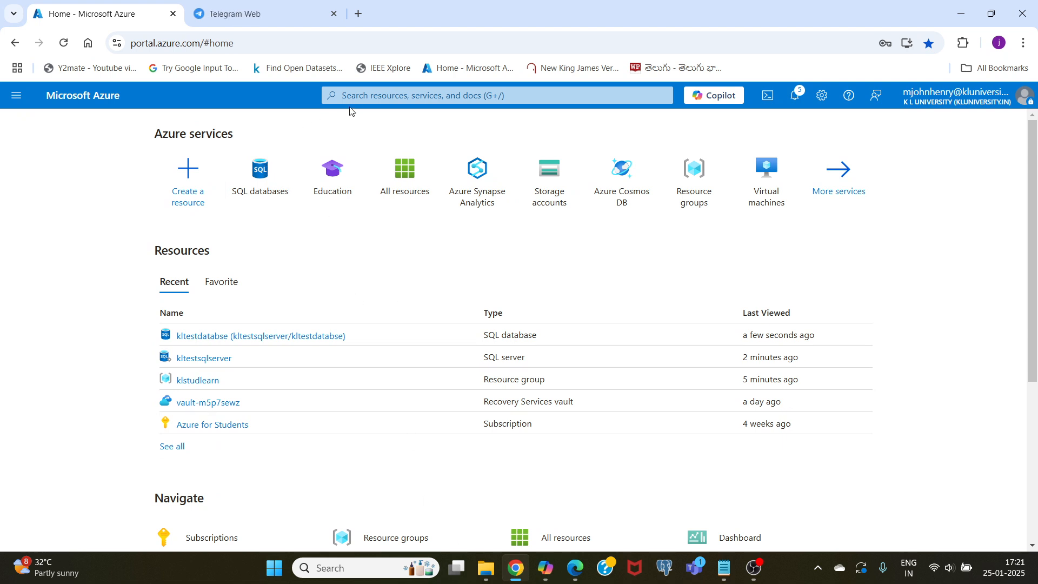
- Search the portal for "azure syn", open Azure Synapse Analytics and start creating a Synapse workspace
{"action": "left_click", "coordinate": [361, 96]}
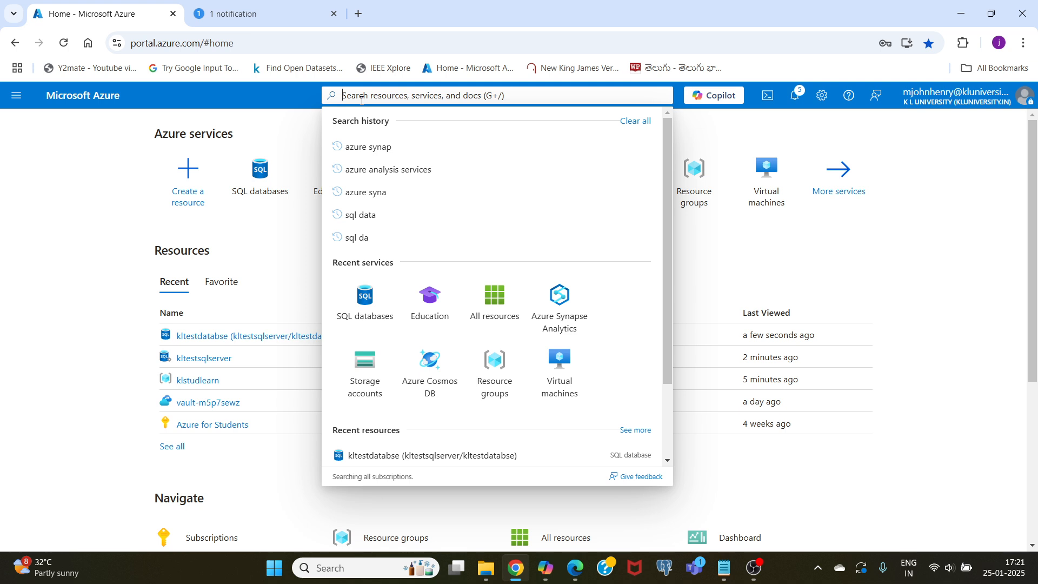
{"action": "type", "text": "az"}
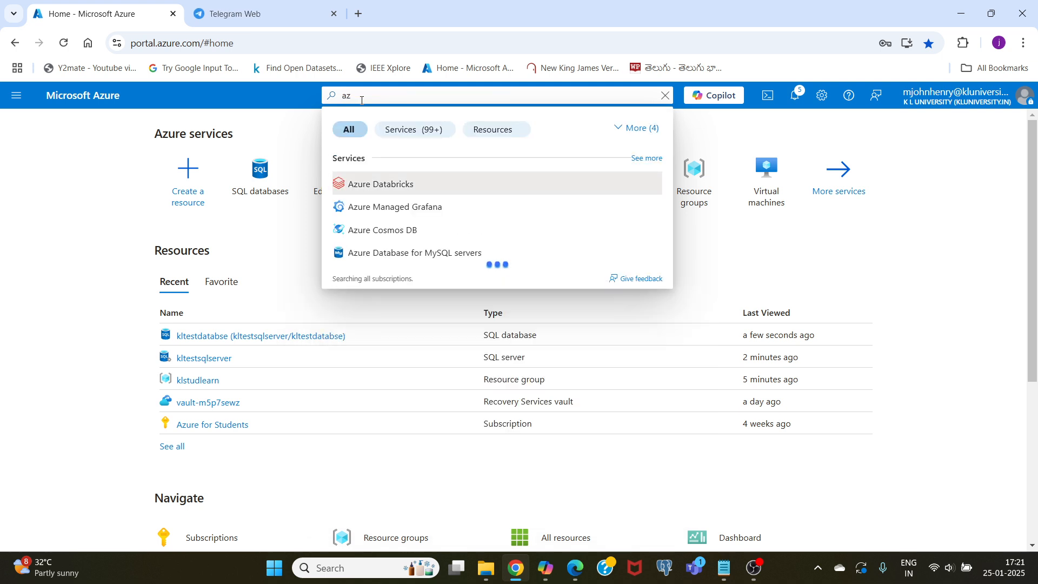
{"action": "type", "text": "ure"}
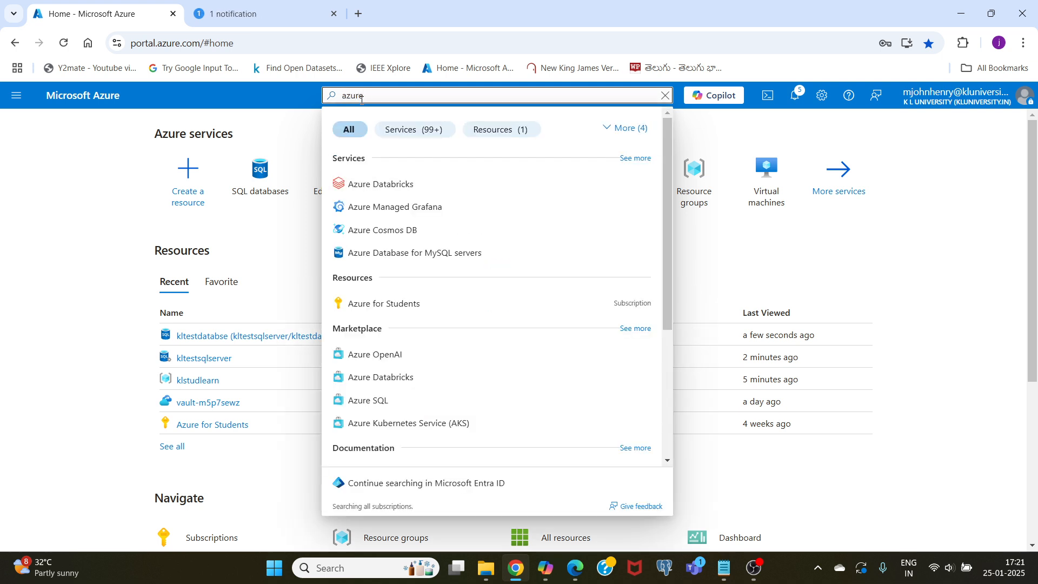
{"action": "type", "text": " syn"}
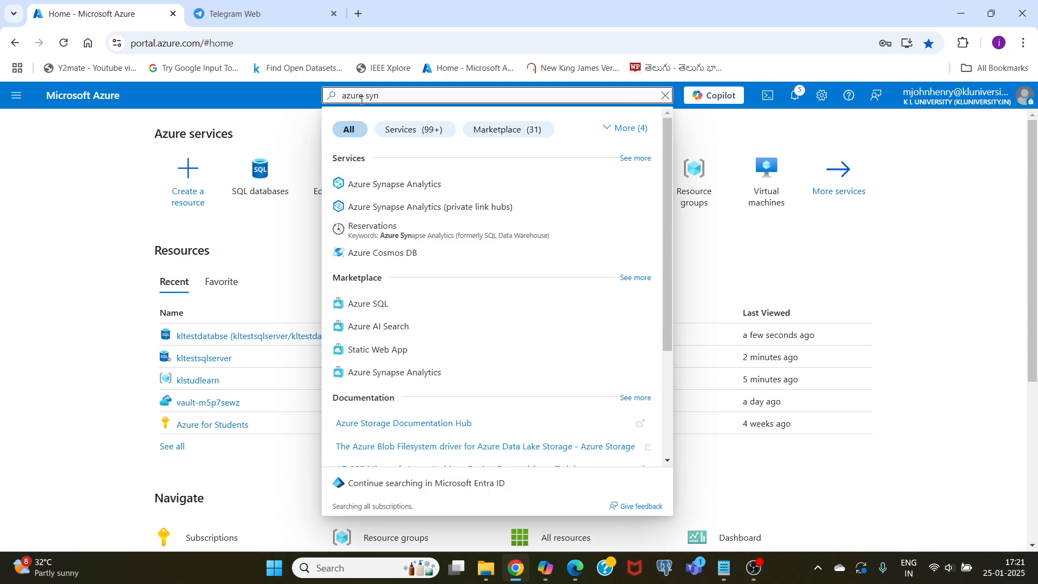
{"action": "left_click", "coordinate": [385, 195]}
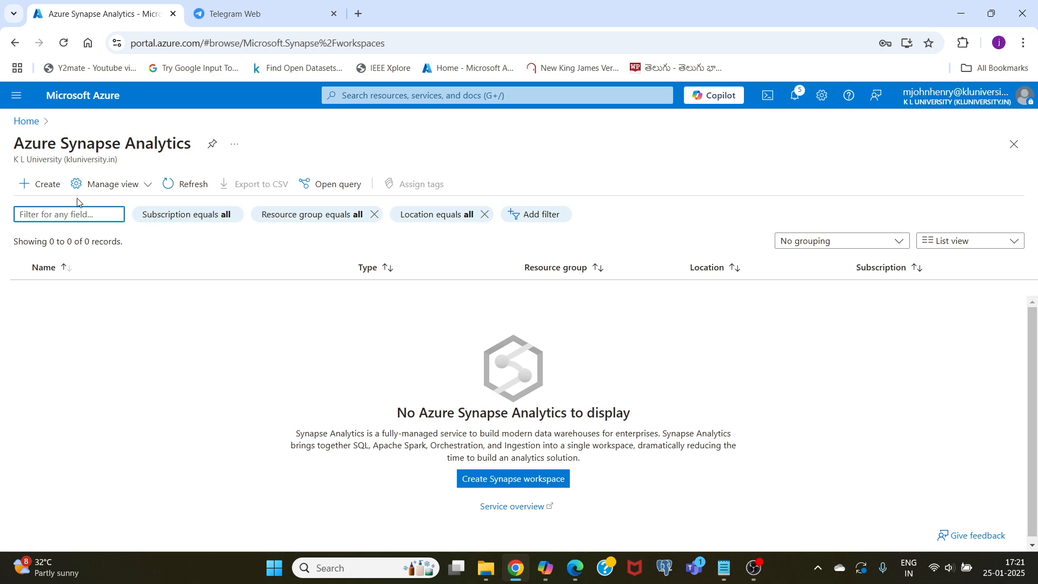
{"action": "left_click", "coordinate": [46, 187]}
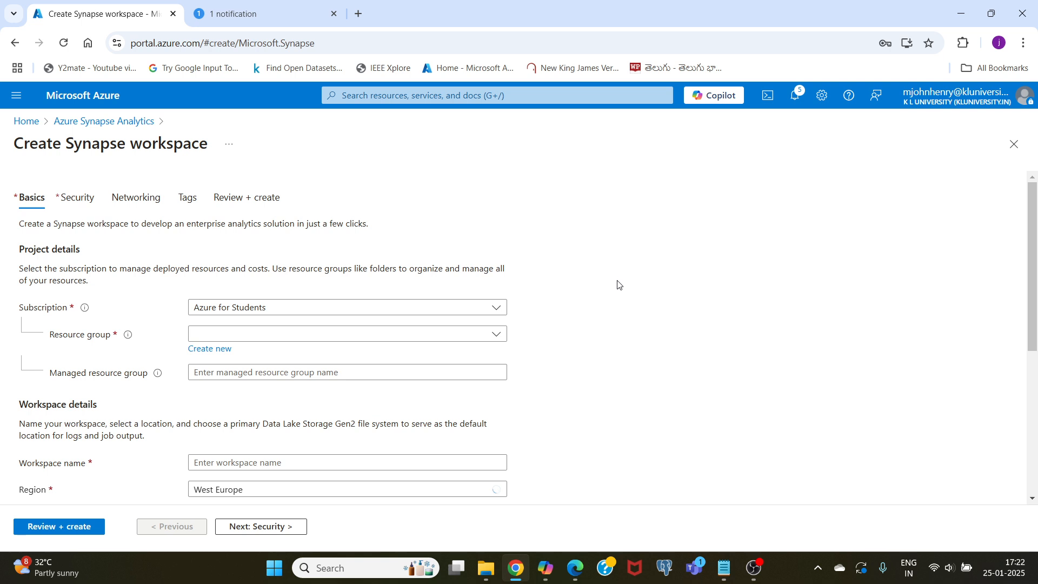
- Select klstudlearn as the resource group for the new Synapse workspace
{"action": "scroll", "coordinate": [618, 285], "scroll_direction": "down", "scroll_amount": 2}
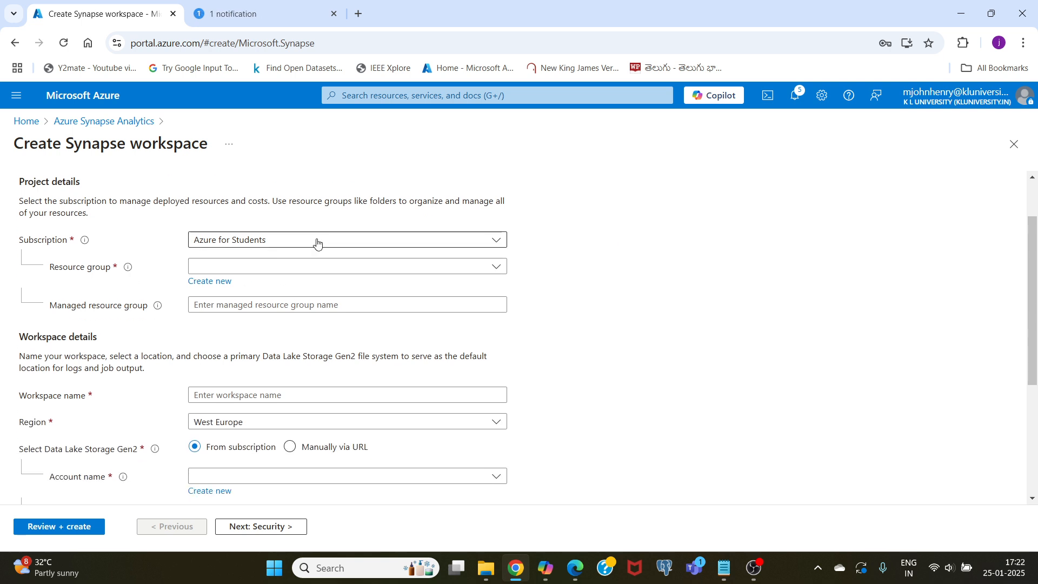
{"action": "left_click", "coordinate": [276, 266]}
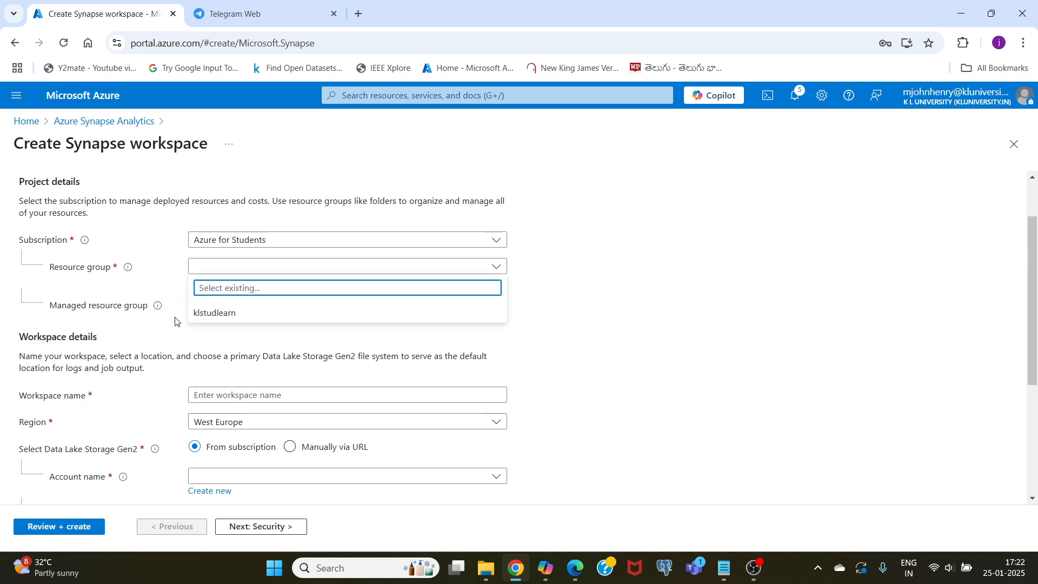
{"action": "left_click", "coordinate": [205, 314]}
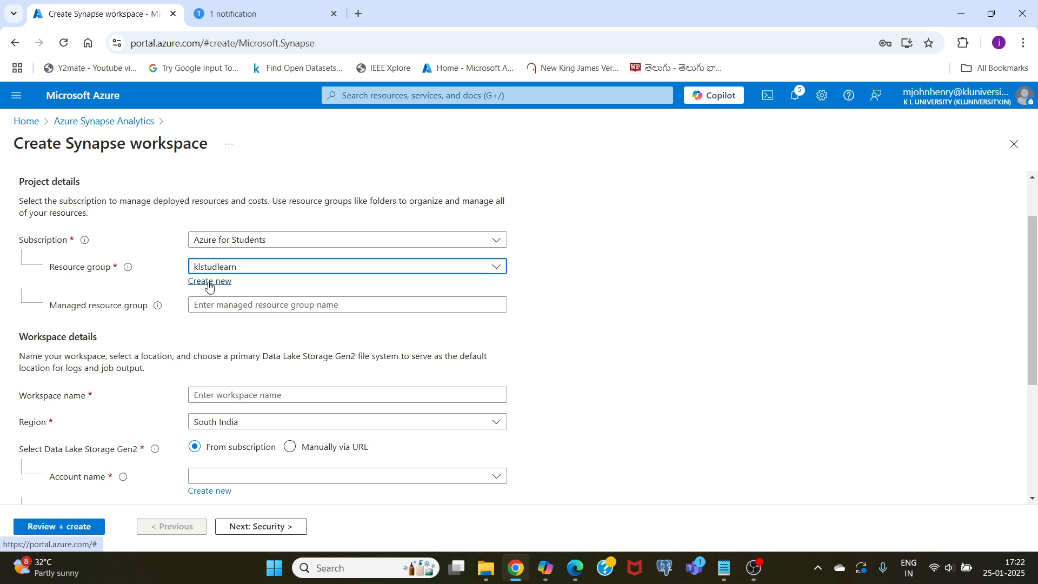
- Name the new Synapse workspace kltestworkspace
{"action": "scroll", "coordinate": [155, 309], "scroll_direction": "down", "scroll_amount": 2}
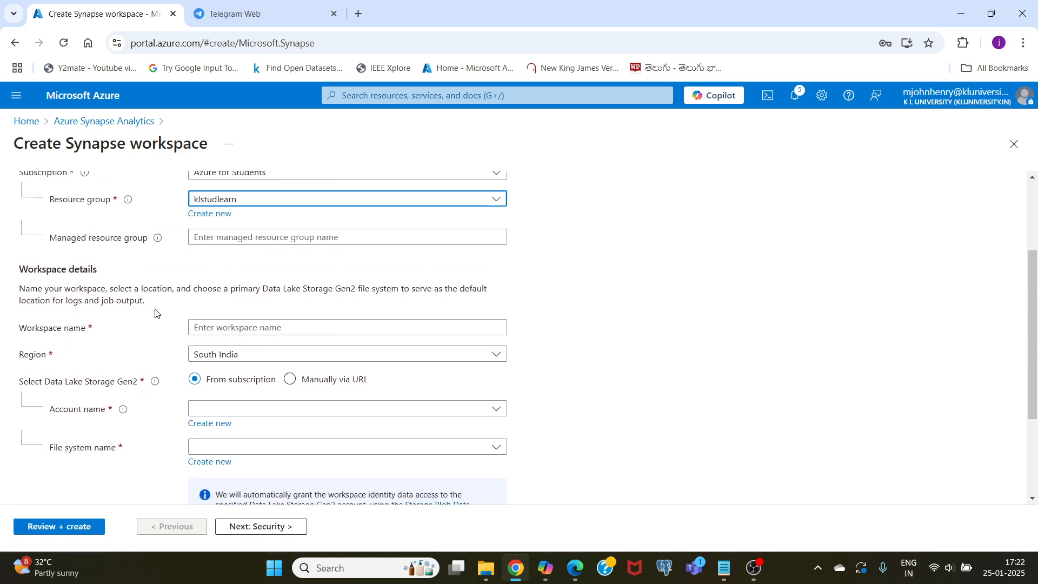
{"action": "left_click", "coordinate": [268, 326]}
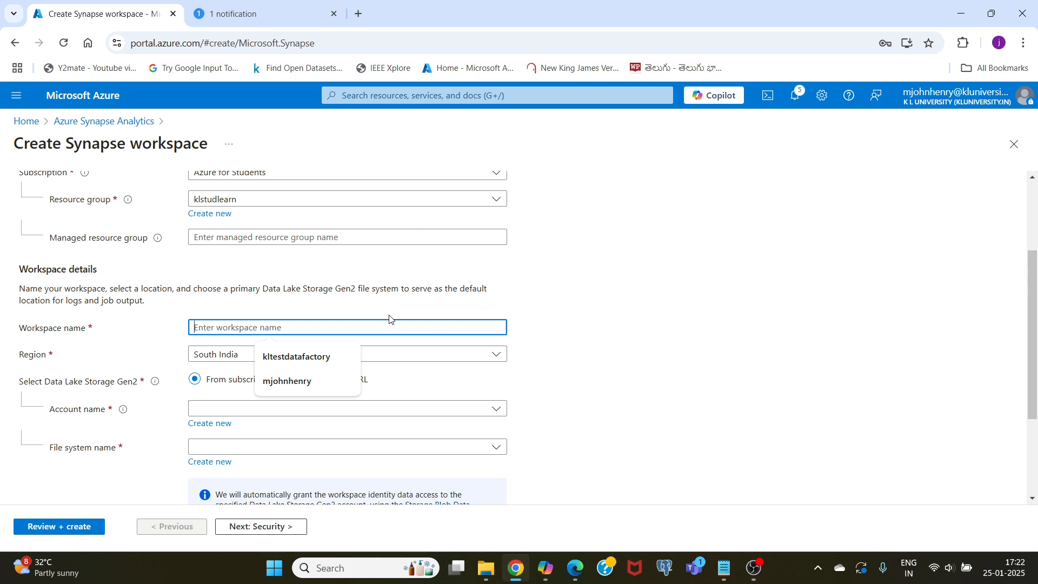
{"action": "type", "text": "kltest"}
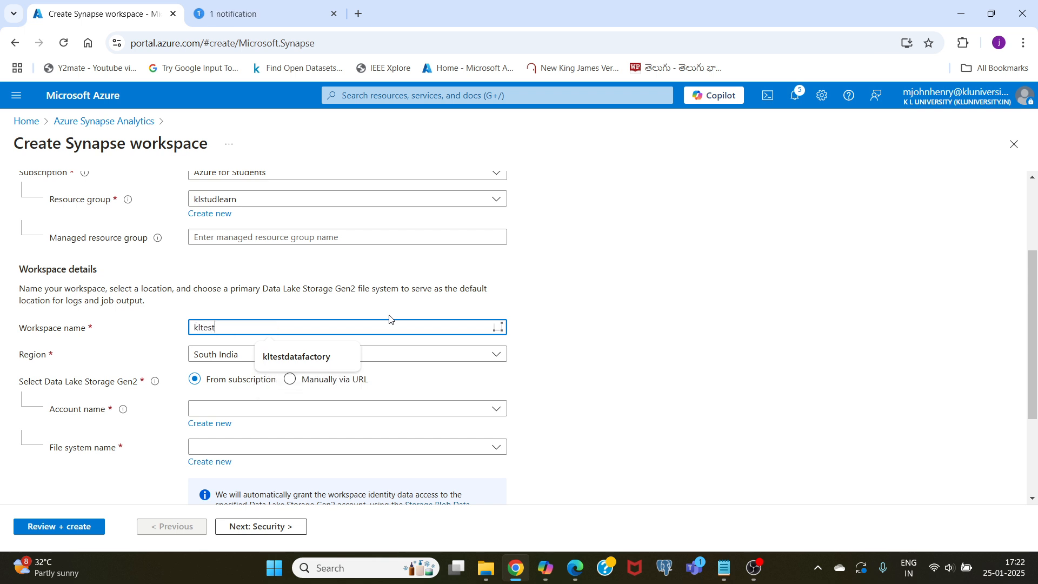
{"action": "type", "text": "wor"}
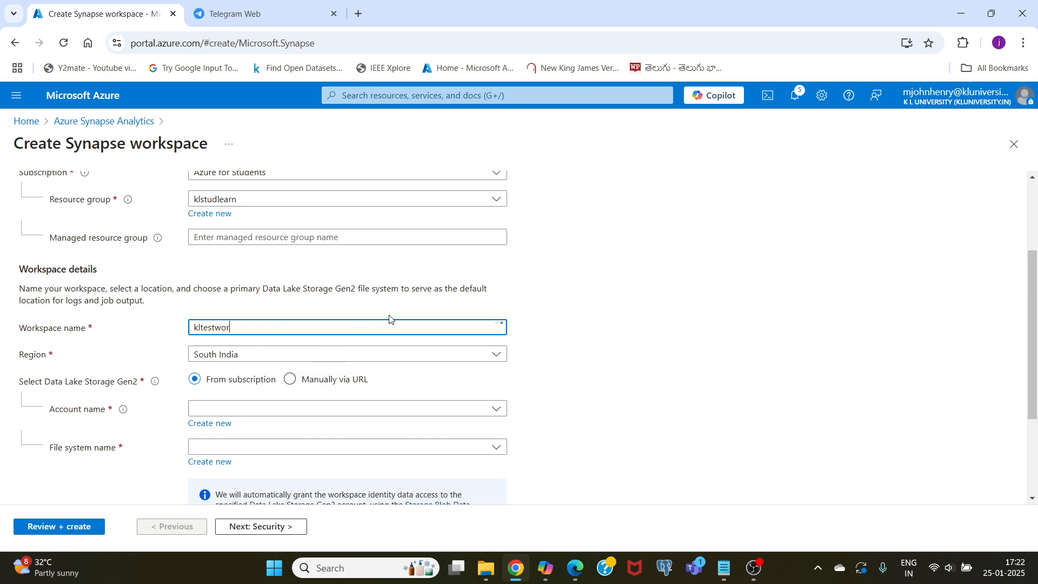
{"action": "type", "text": "kspasee"}
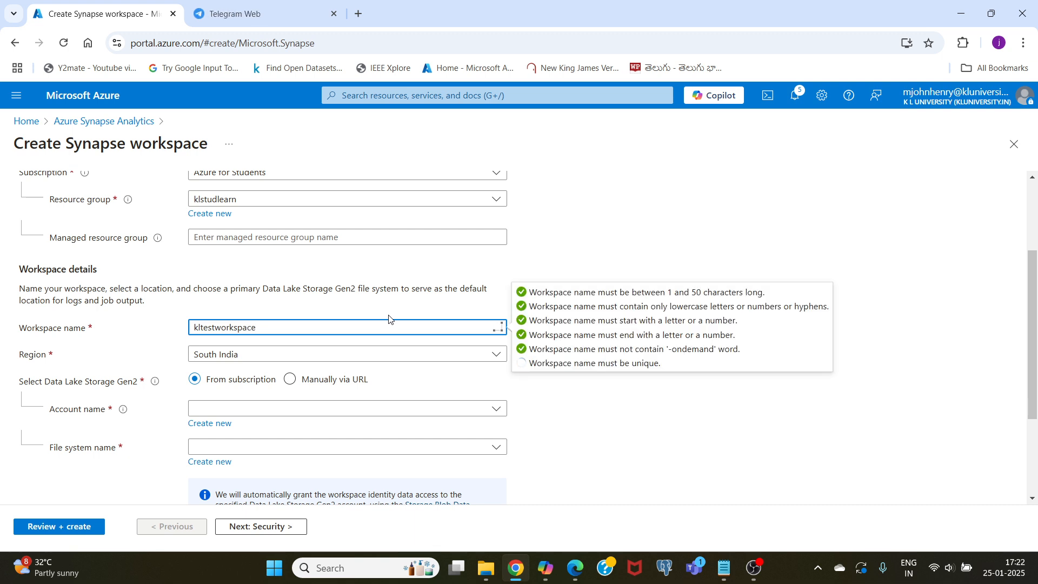
{"action": "left_click", "coordinate": [555, 404]}
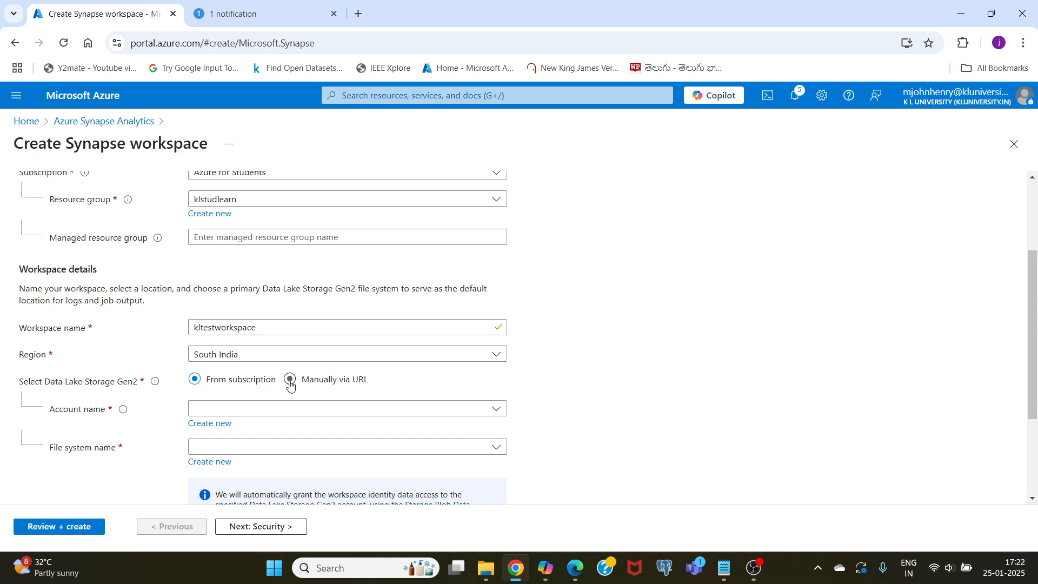
- Set the Synapse workspace's region to Central India
{"action": "left_click", "coordinate": [254, 360]}
{"action": "scroll", "coordinate": [262, 248], "scroll_direction": "up", "scroll_amount": 5}
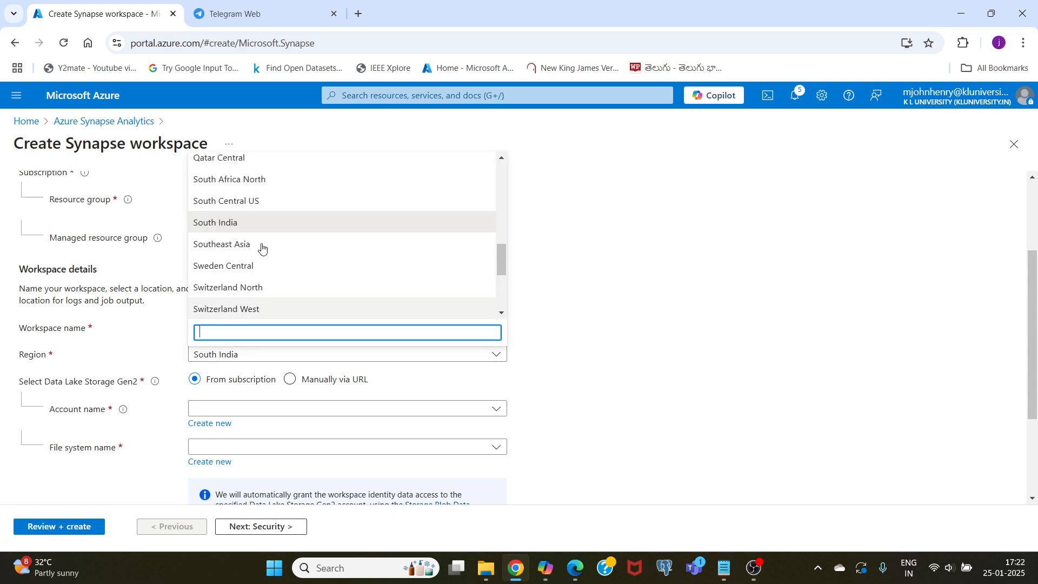
{"action": "scroll", "coordinate": [261, 248], "scroll_direction": "up", "scroll_amount": 5}
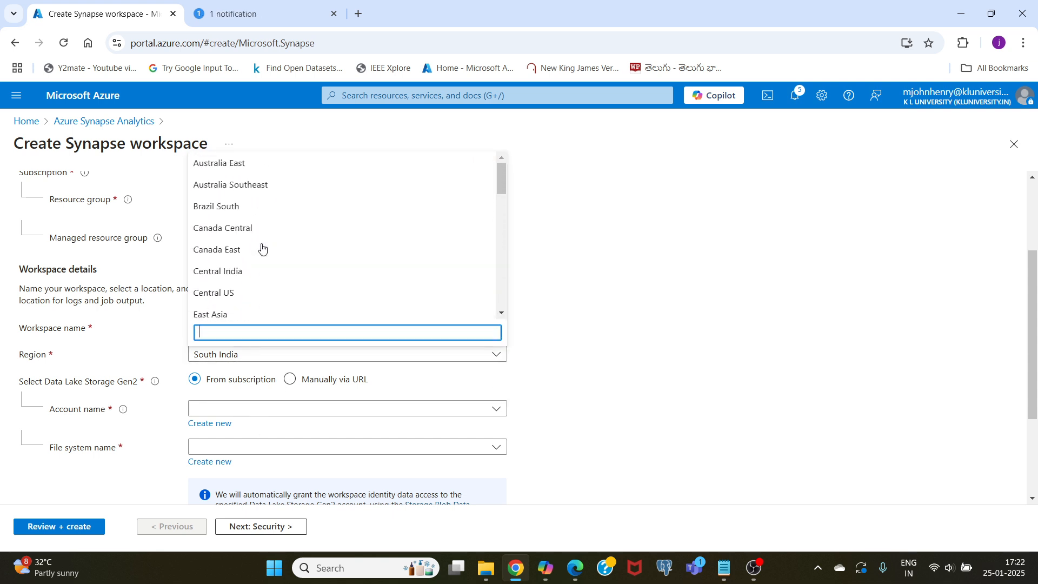
{"action": "scroll", "coordinate": [257, 238], "scroll_direction": "down", "scroll_amount": 1}
{"action": "left_click", "coordinate": [203, 206]}
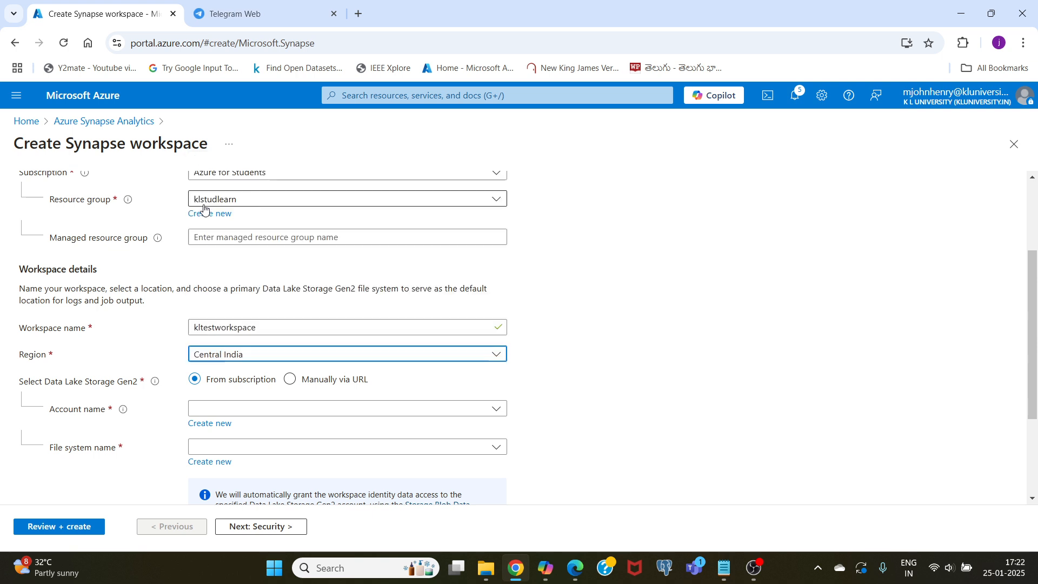
- Create a new Data Lake Storage Gen2 account named kltestdatalake for the workspace
{"action": "scroll", "coordinate": [543, 340], "scroll_direction": "down", "scroll_amount": 1}
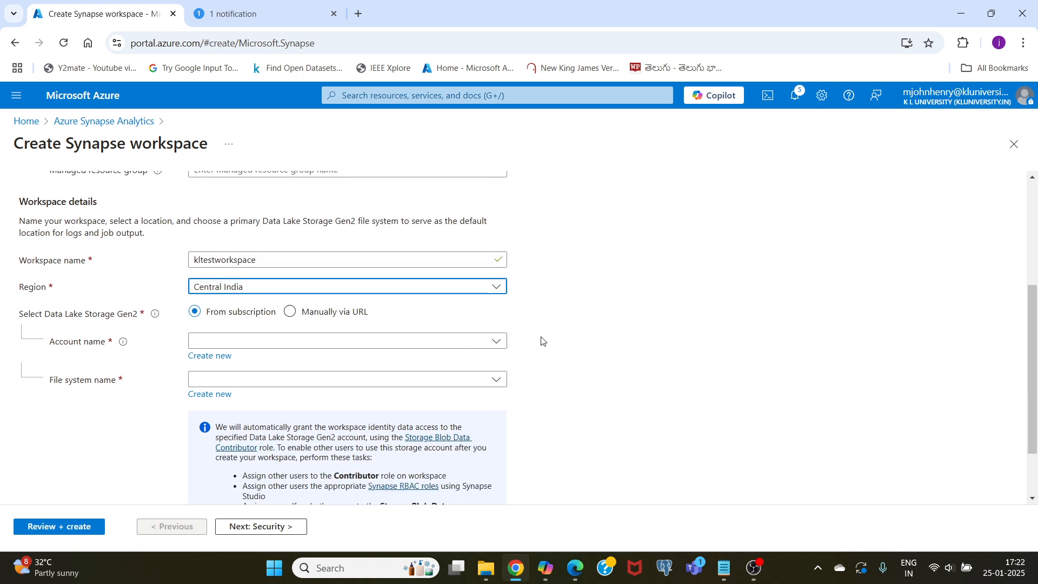
{"action": "left_click", "coordinate": [204, 342]}
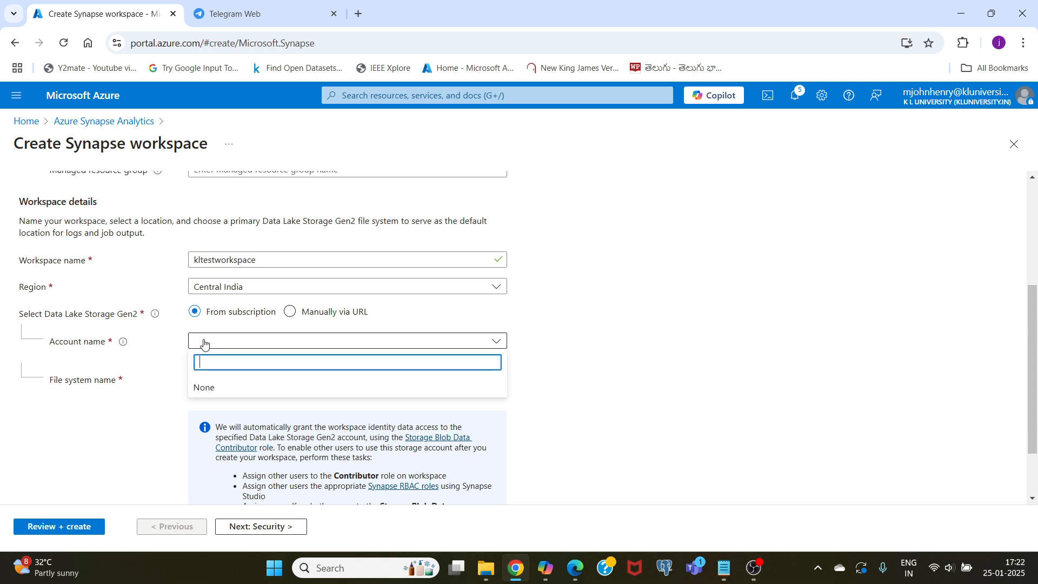
{"action": "left_click", "coordinate": [161, 361]}
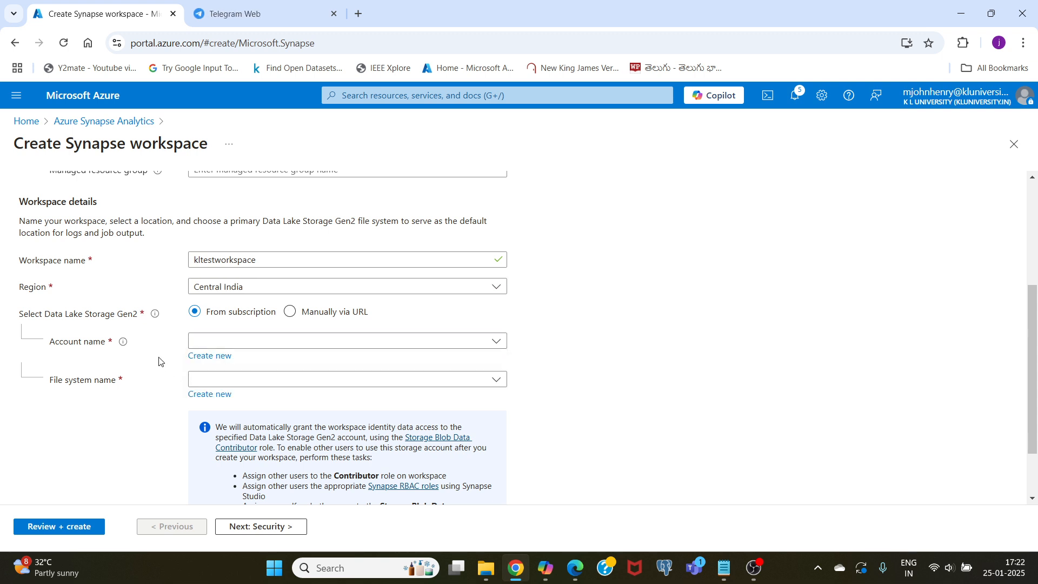
{"action": "left_click", "coordinate": [208, 358]}
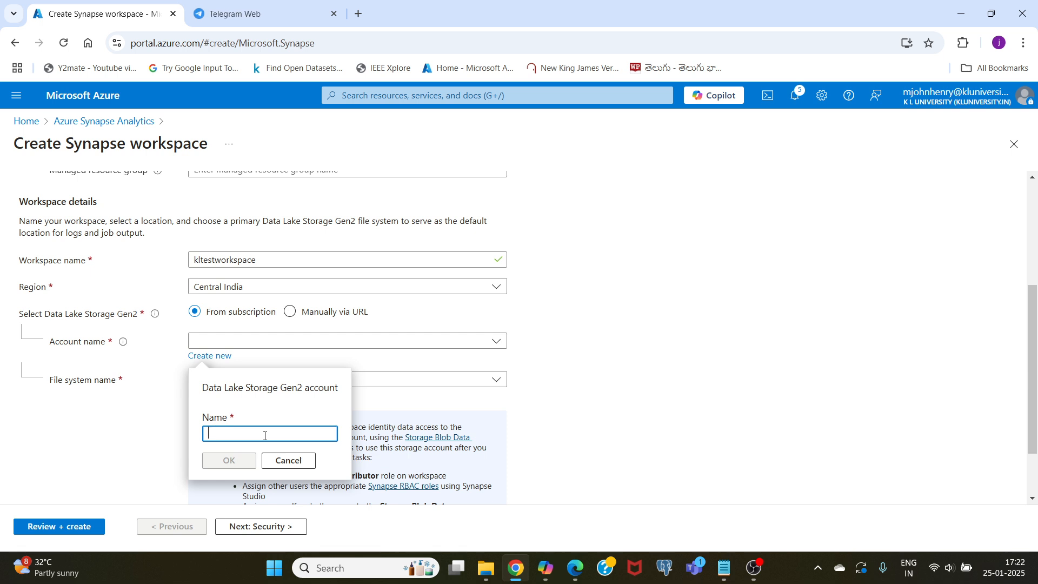
{"action": "type", "text": "kltestdatalake"}
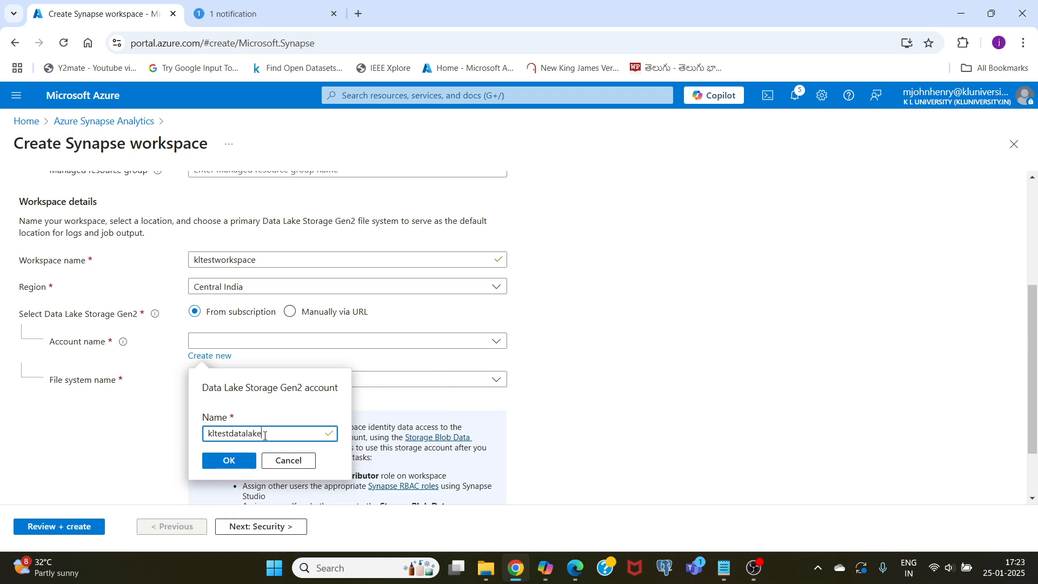
{"action": "left_click", "coordinate": [231, 461]}
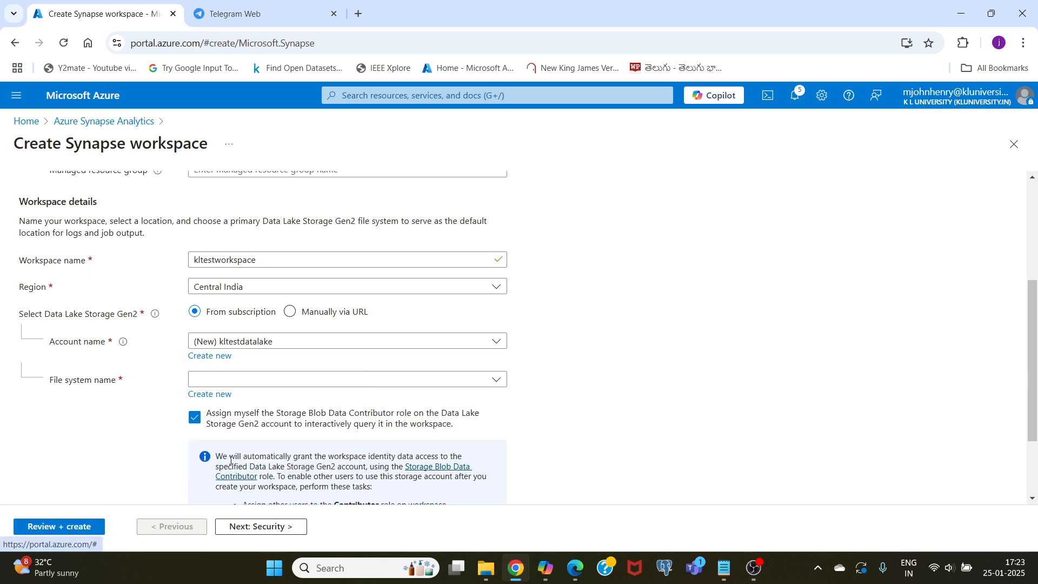
- Create a new Data Lake Storage Gen2 file system named kltestfilesystem for the workspace
{"action": "left_click", "coordinate": [225, 380]}
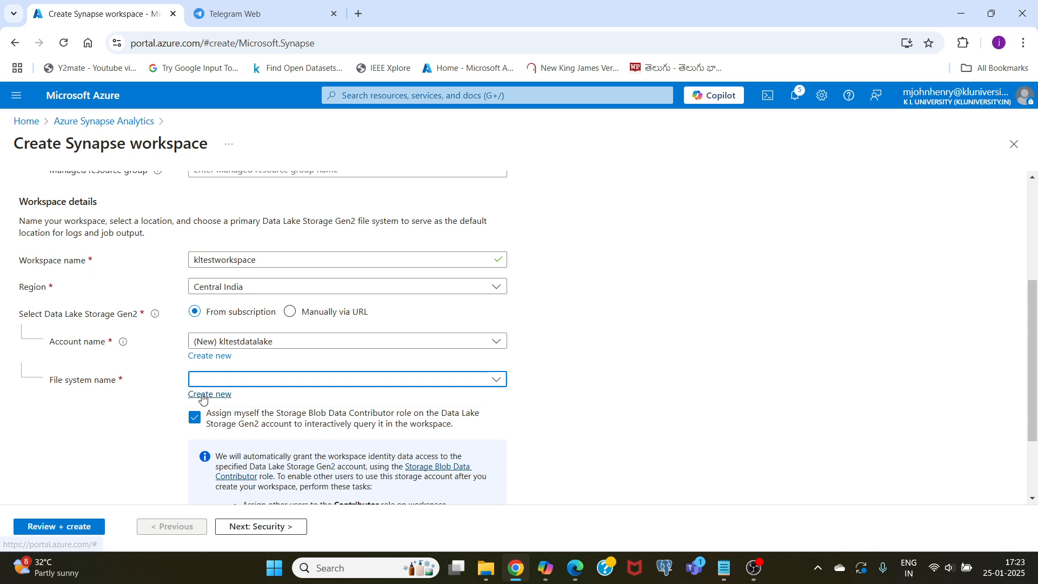
{"action": "left_click", "coordinate": [203, 396]}
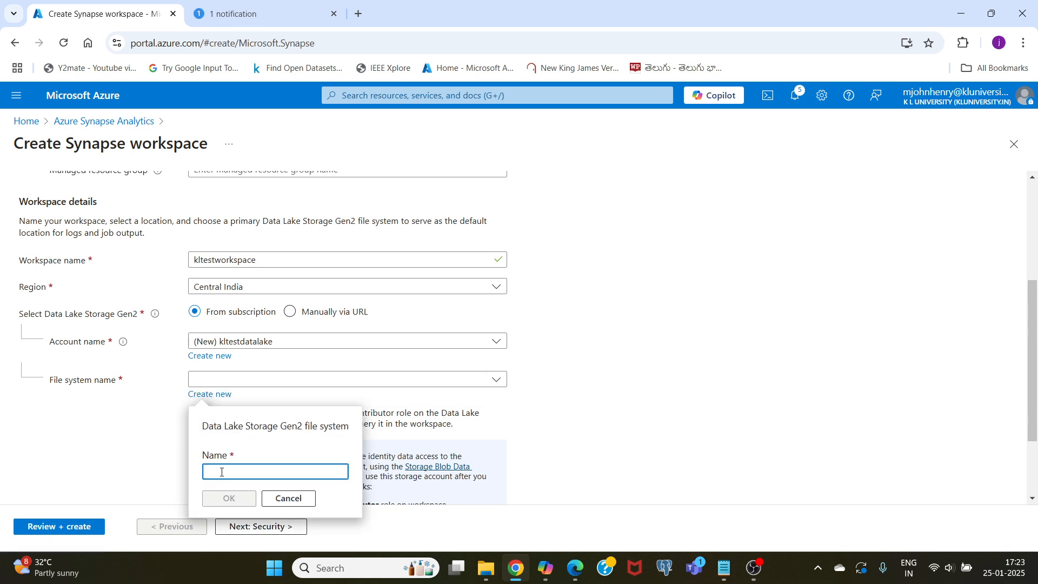
{"action": "type", "text": "kltestfiles"}
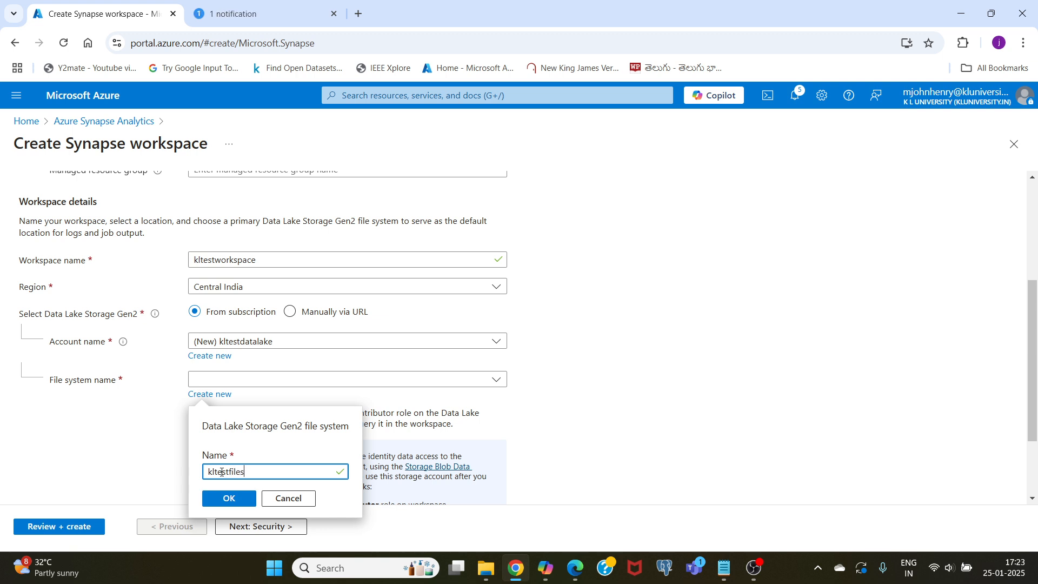
{"action": "type", "text": "yst"}
{"action": "left_click", "coordinate": [237, 497]}
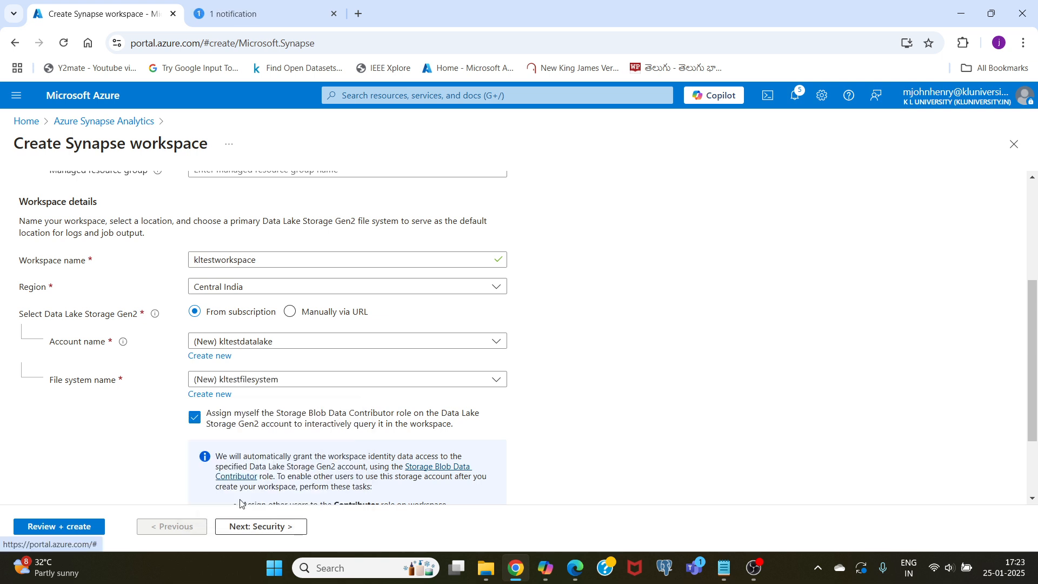
- Continue to the workspace's security settings and replace the SQL Server admin login with the administrator's own login name
{"action": "left_click", "coordinate": [250, 527]}
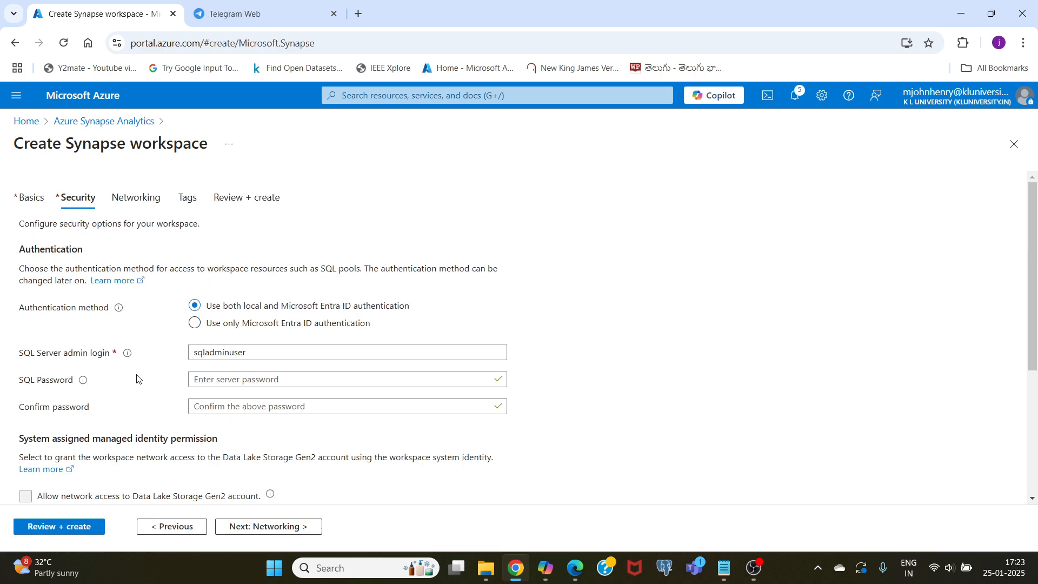
{"action": "scroll", "coordinate": [136, 378], "scroll_direction": "down", "scroll_amount": 4}
{"action": "scroll", "coordinate": [137, 378], "scroll_direction": "up", "scroll_amount": 4}
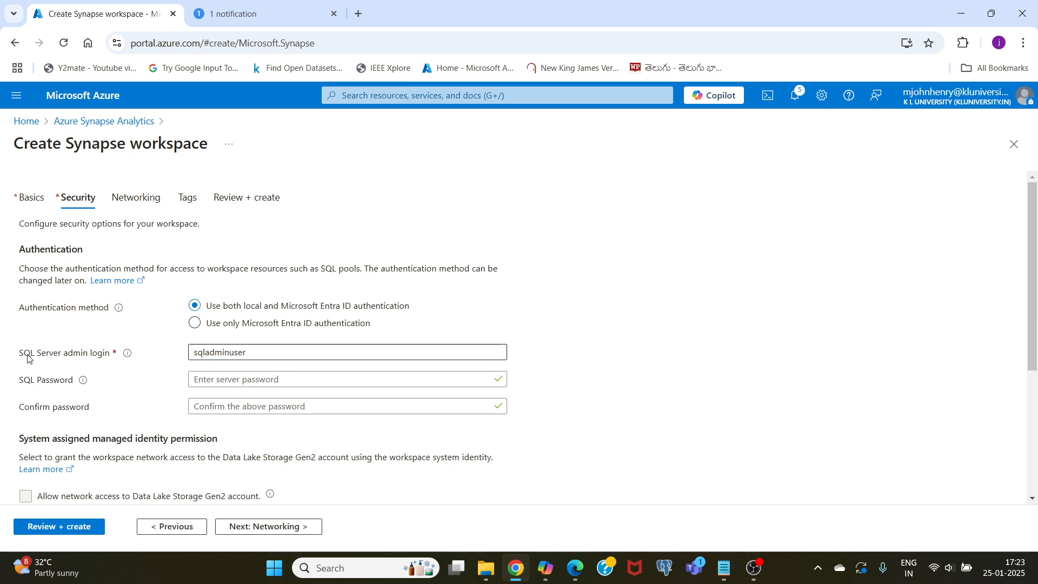
{"action": "left_click_drag", "start_coordinate": [259, 354], "coordinate": [182, 357]}
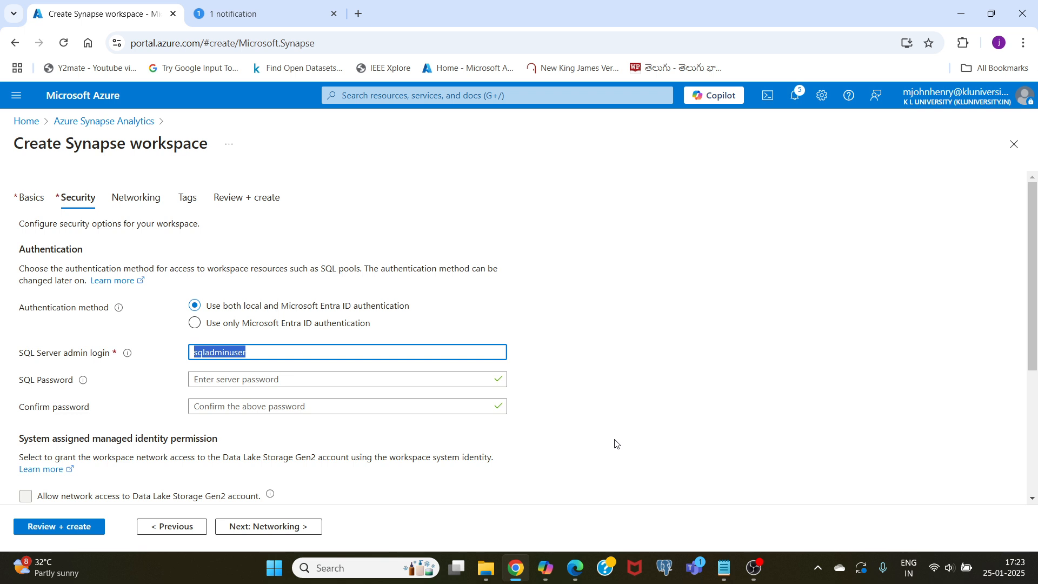
{"action": "type", "text": "mjohnhenry"}
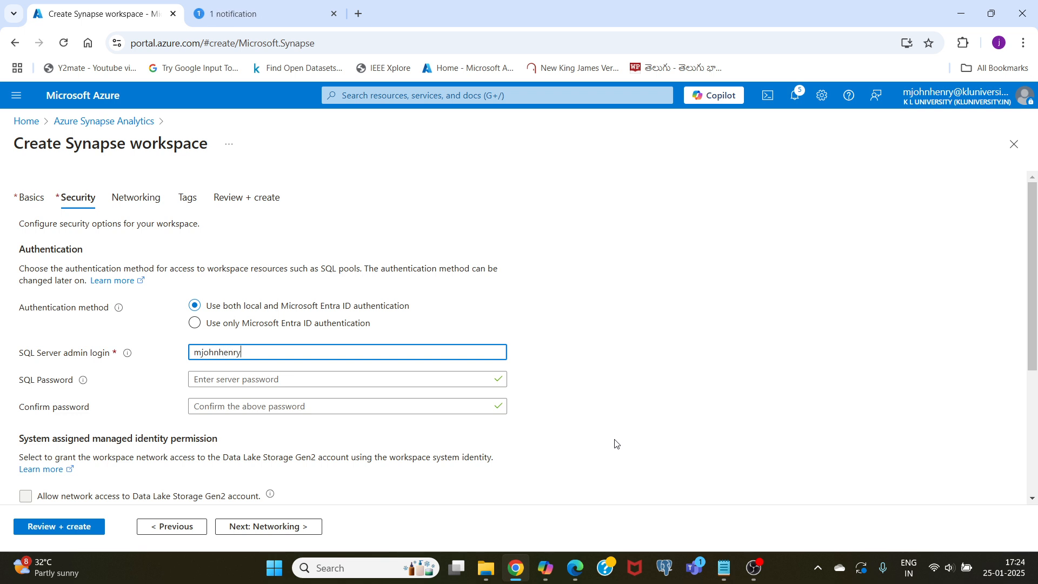
{"action": "key", "text": "Tab"}
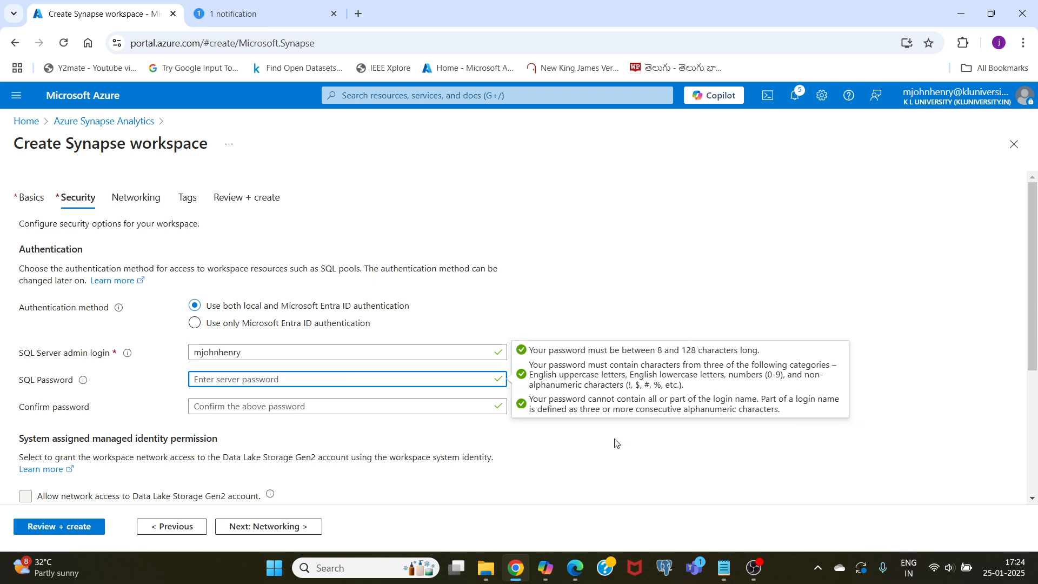
- Enter the SQL password for the admin login and repeat it in the confirmation field
{"action": "type", "text": "•••••••••"}
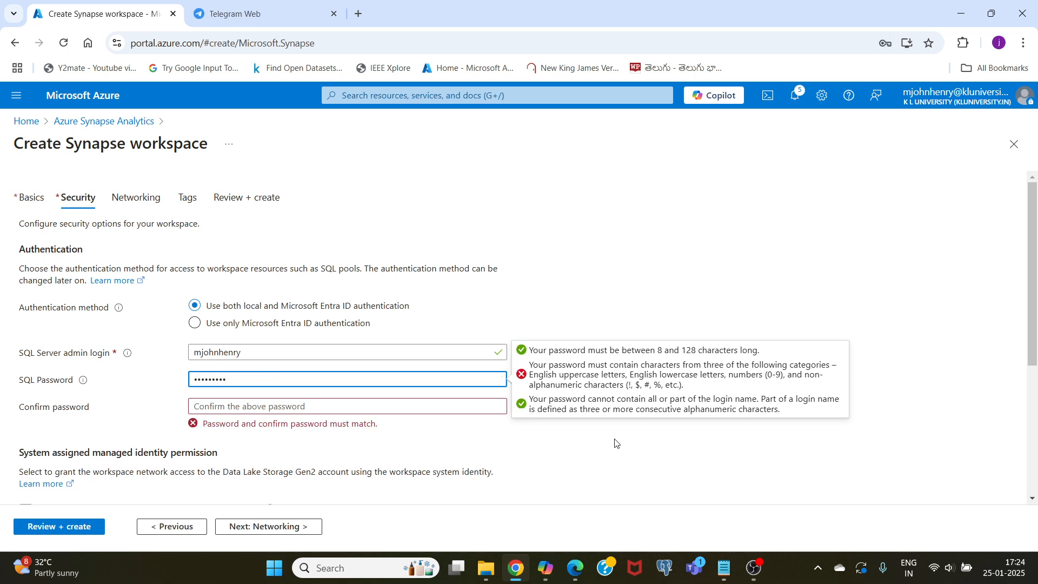
{"action": "type", "text": "•"}
{"action": "left_click", "coordinate": [229, 405]}
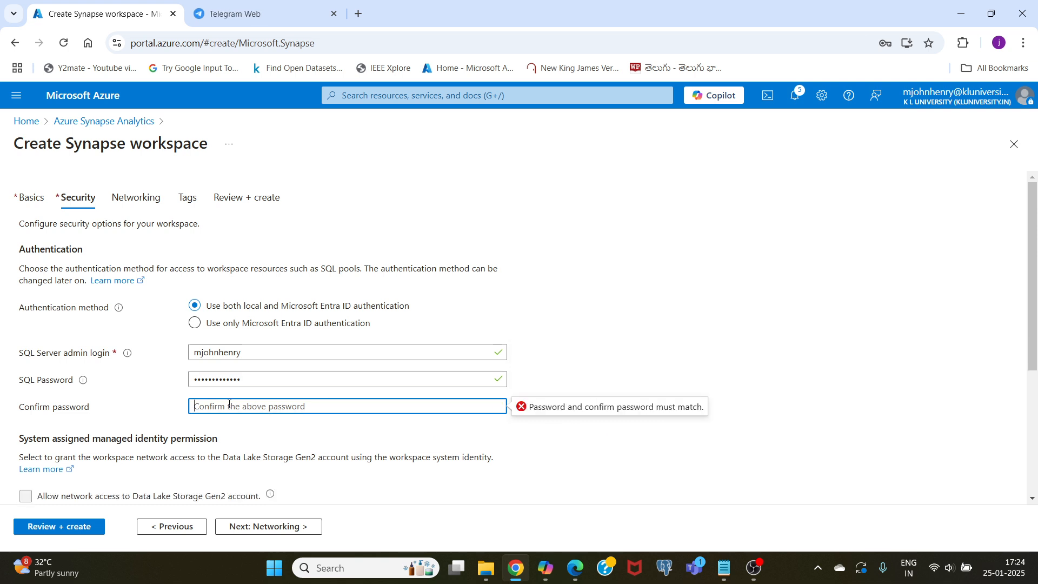
{"action": "type", "text": "•••••••"}
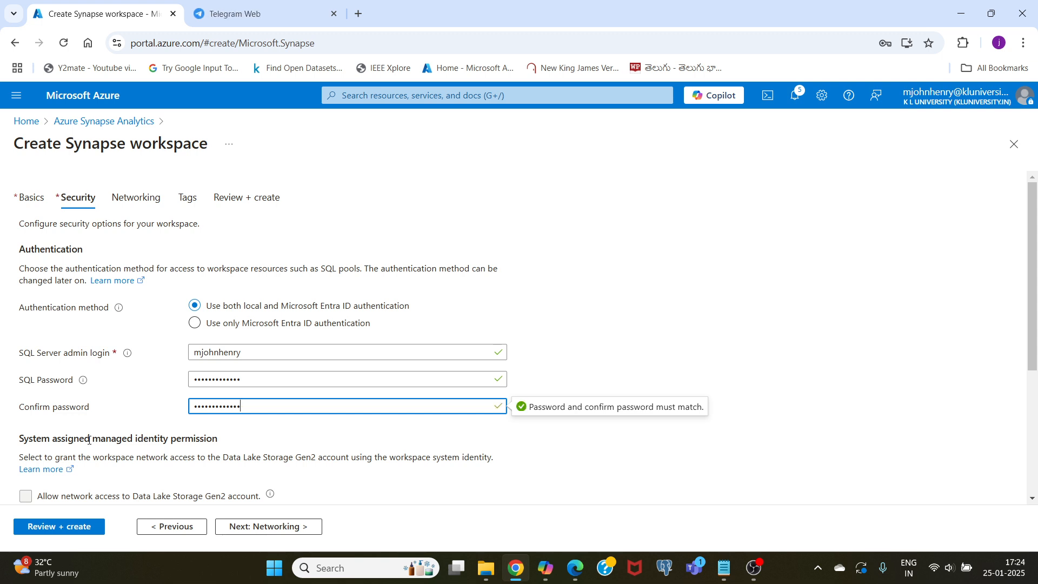
- Review the managed identity and encryption options, keep double encryption disabled and continue to the networking settings
{"action": "scroll", "coordinate": [87, 427], "scroll_direction": "down", "scroll_amount": 2}
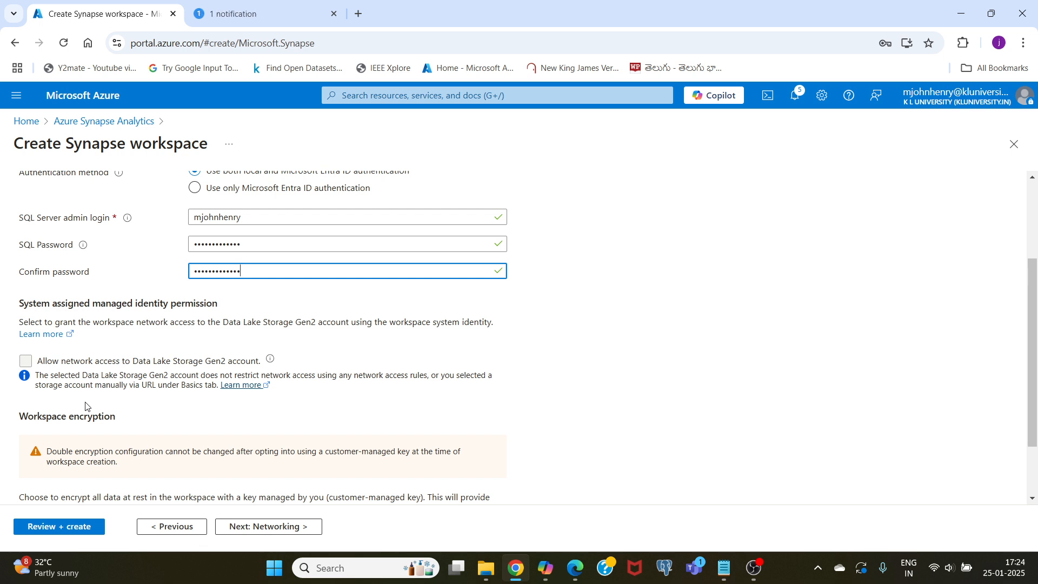
{"action": "scroll", "coordinate": [155, 414], "scroll_direction": "down", "scroll_amount": 1}
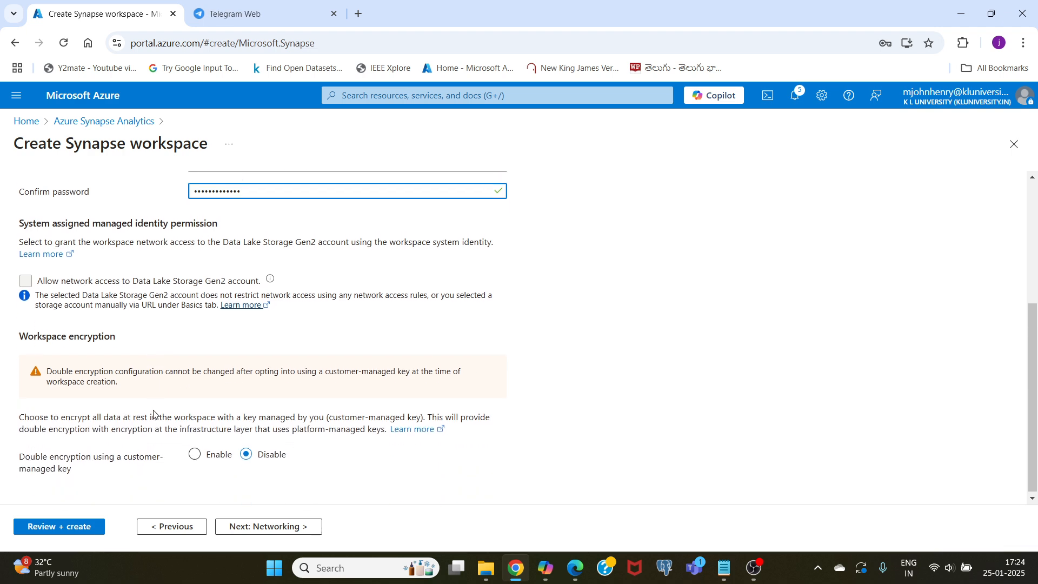
{"action": "scroll", "coordinate": [135, 373], "scroll_direction": "up", "scroll_amount": 3}
{"action": "scroll", "coordinate": [132, 352], "scroll_direction": "down", "scroll_amount": 3}
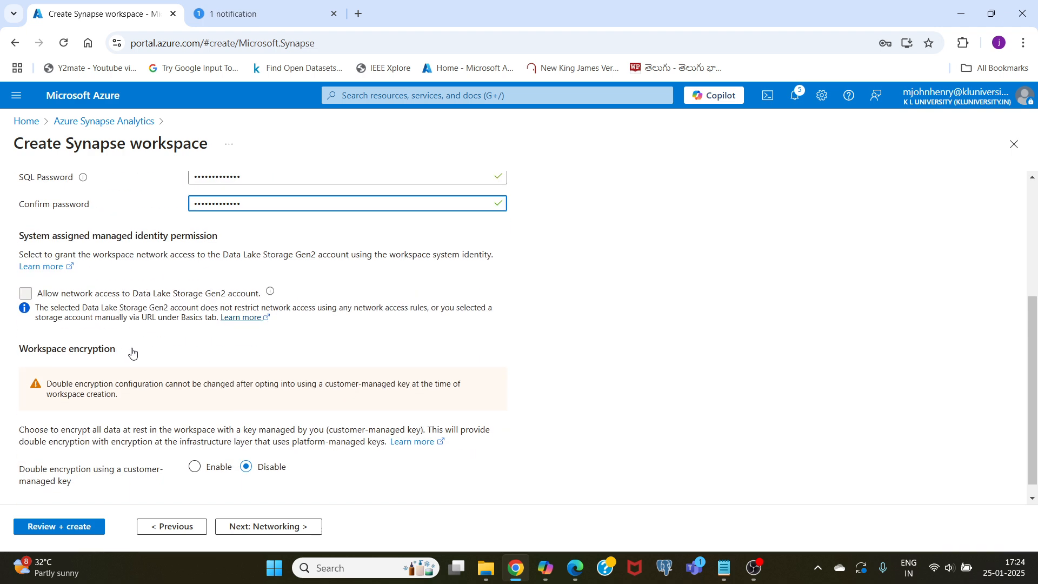
{"action": "left_click", "coordinate": [274, 528]}
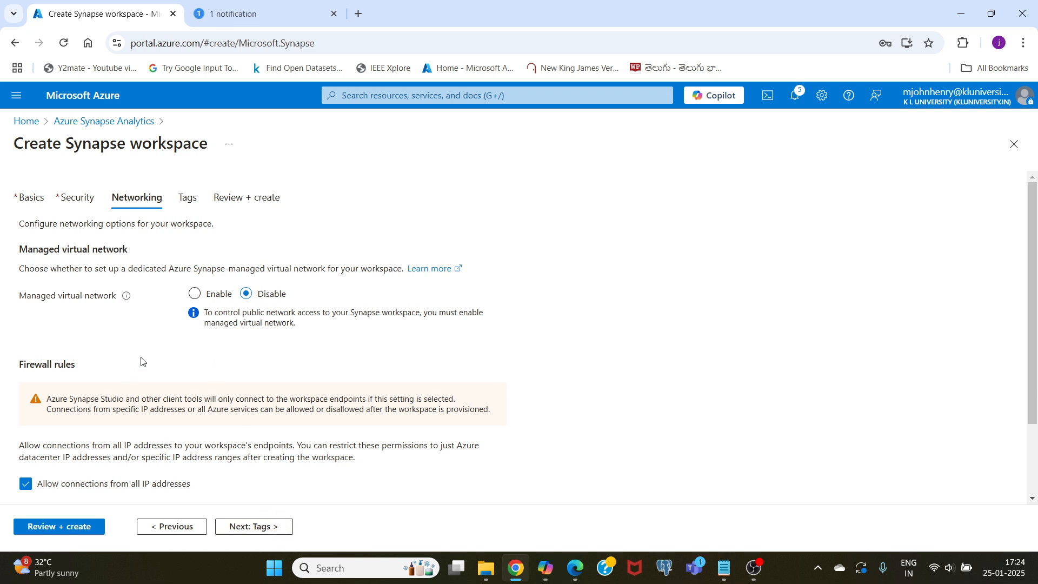
- Accept the default networking settings, leave the tags empty and create the Synapse workspace from the final review
{"action": "scroll", "coordinate": [144, 352], "scroll_direction": "down", "scroll_amount": 2}
{"action": "scroll", "coordinate": [150, 324], "scroll_direction": "up", "scroll_amount": 2}
{"action": "left_click", "coordinate": [251, 527]}
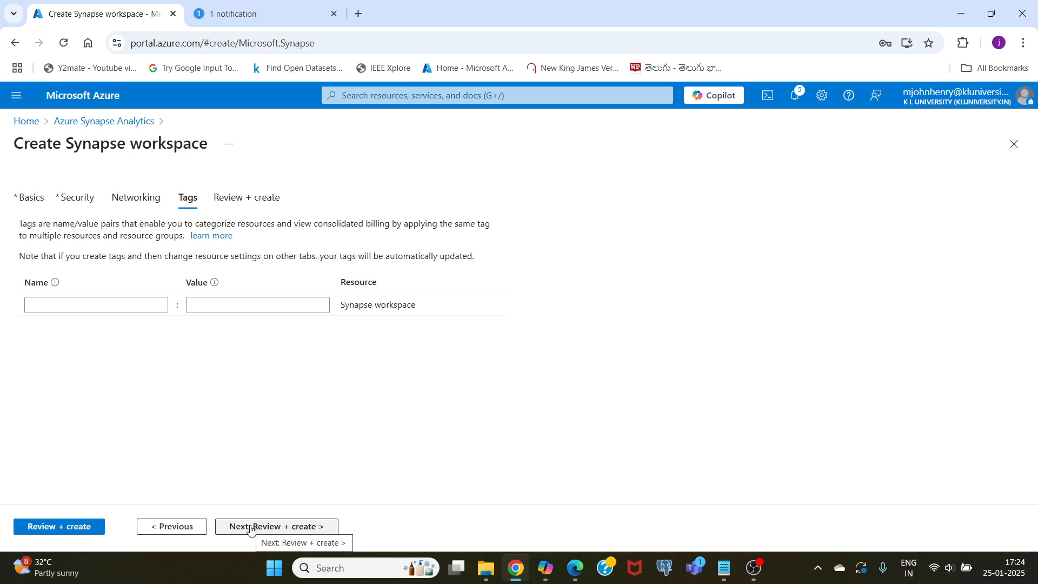
{"action": "left_click", "coordinate": [251, 527]}
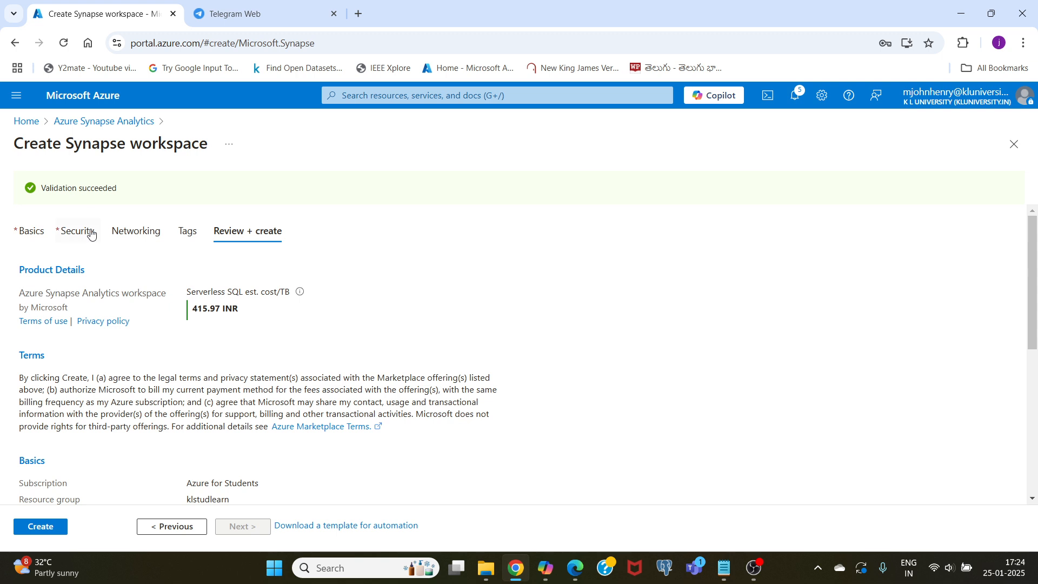
{"action": "left_click", "coordinate": [41, 527]}
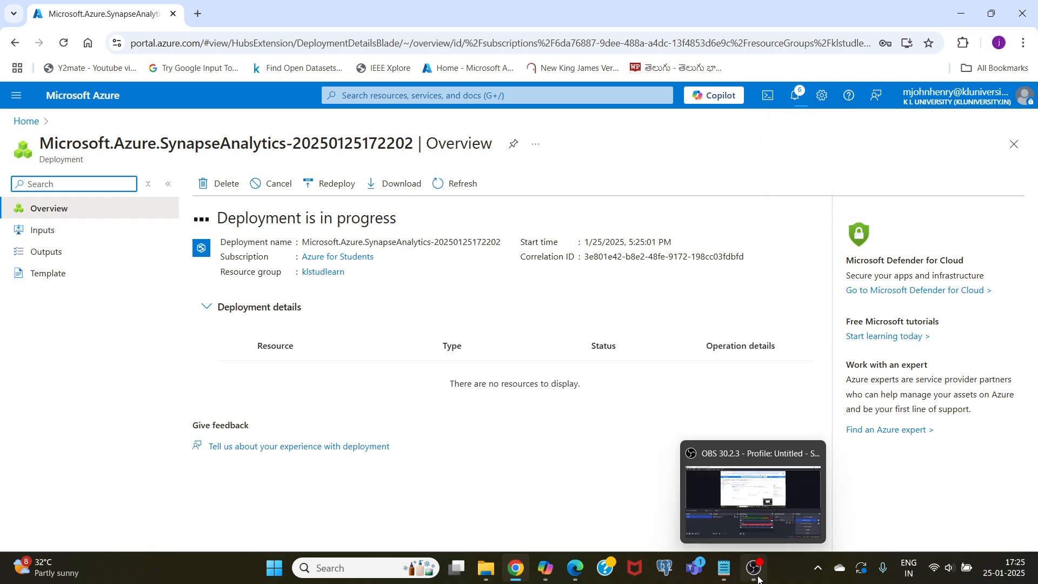
{"action": "left_click", "coordinate": [753, 569]}
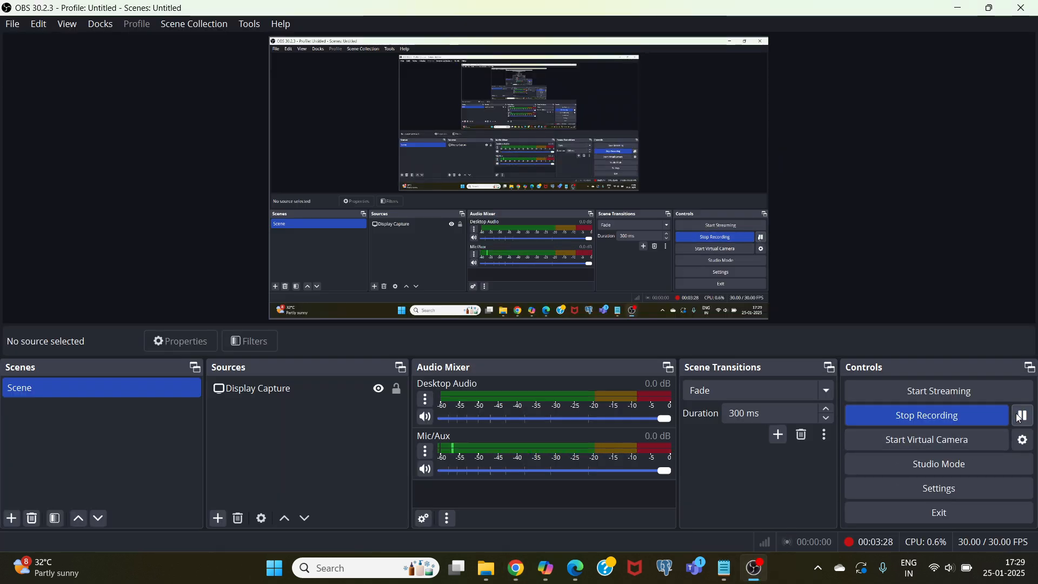
{"action": "left_click", "coordinate": [1018, 418]}
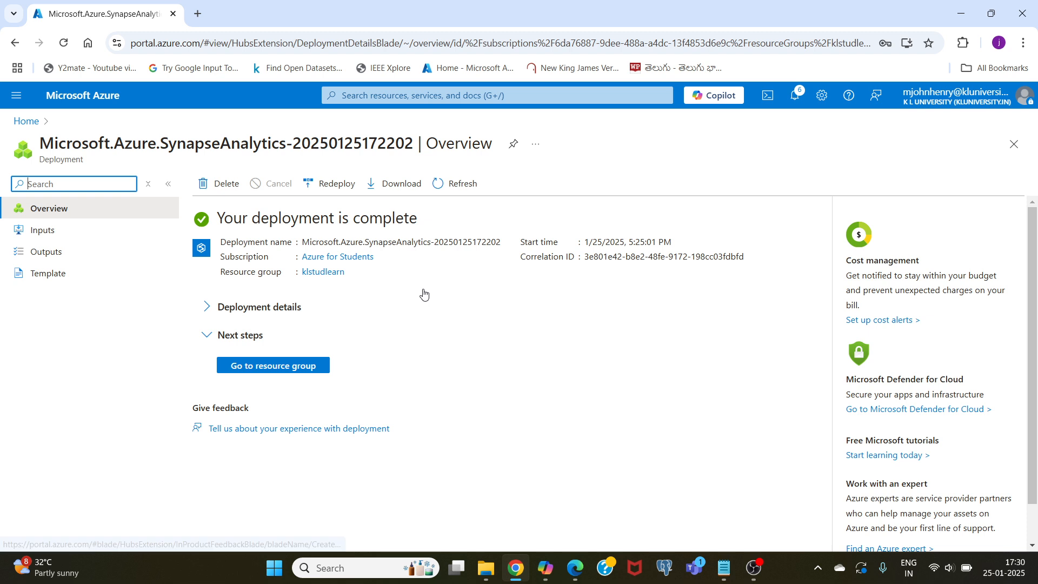
- Return to the portal home, list all resources and open the overview of the kltestworkspace Synapse workspace
{"action": "left_click", "coordinate": [99, 96]}
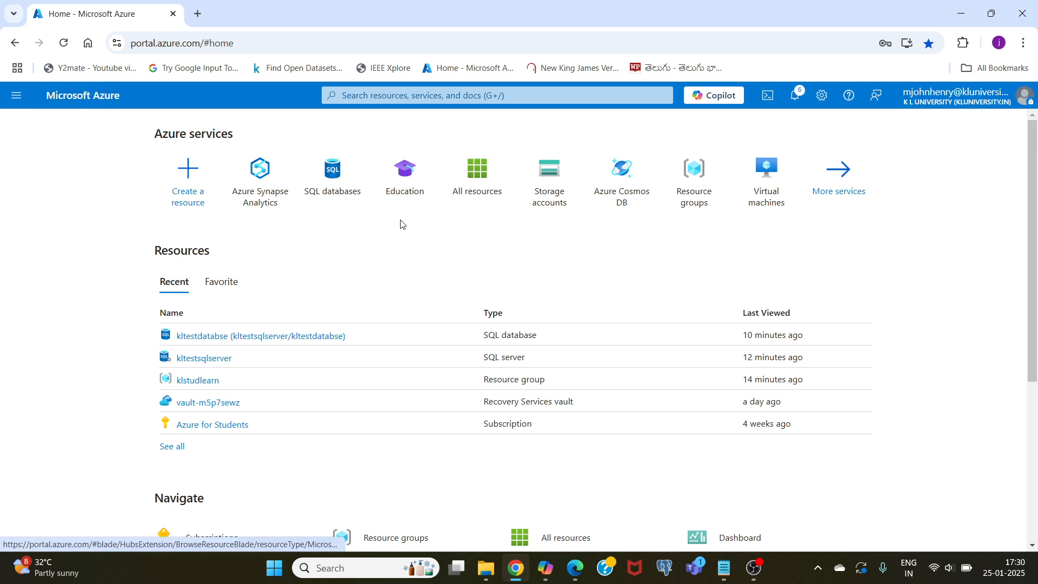
{"action": "left_click", "coordinate": [487, 173]}
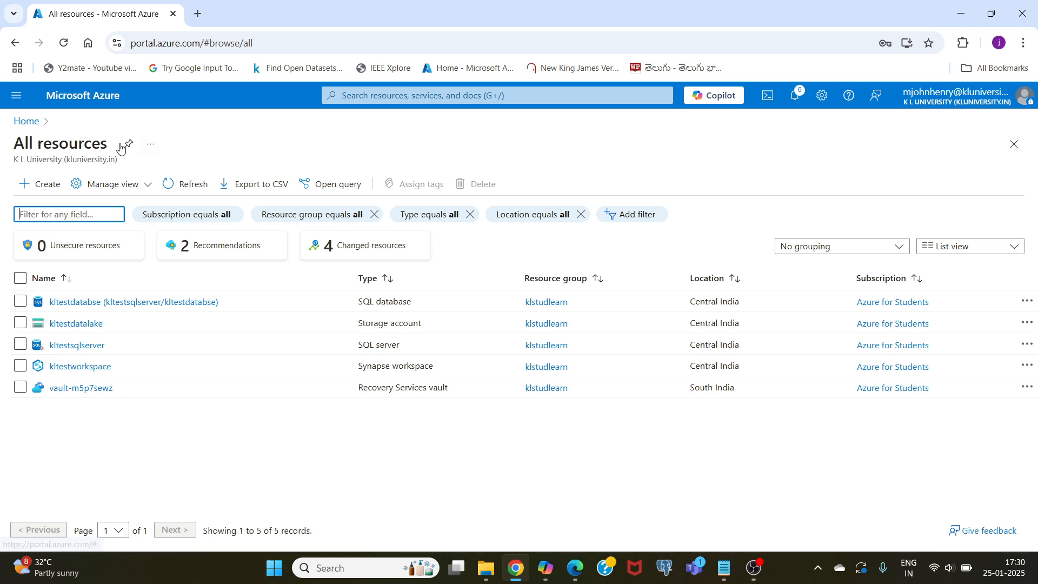
{"action": "left_click", "coordinate": [81, 103]}
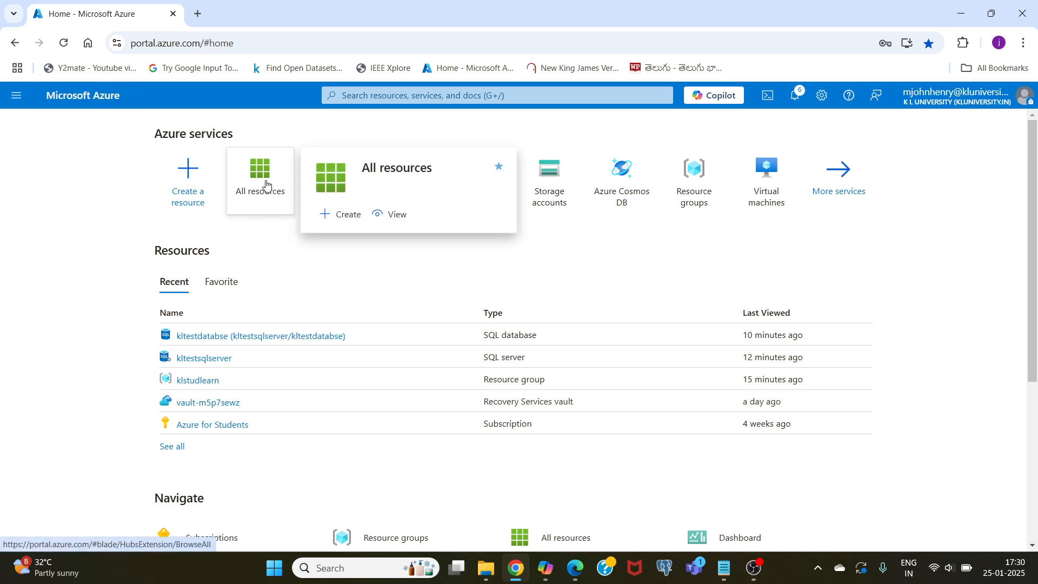
{"action": "left_click", "coordinate": [255, 192]}
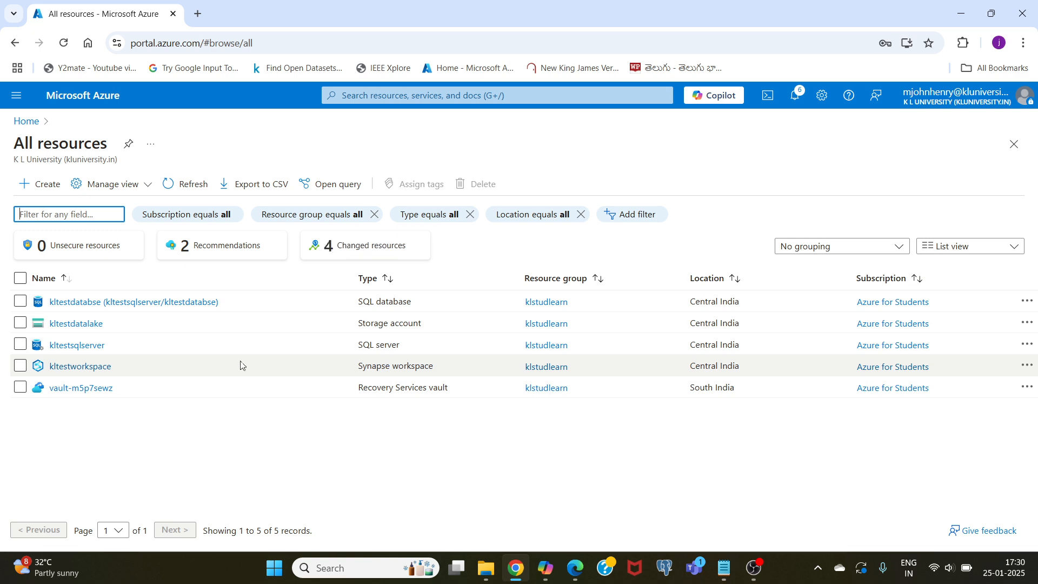
{"action": "left_click", "coordinate": [94, 367]}
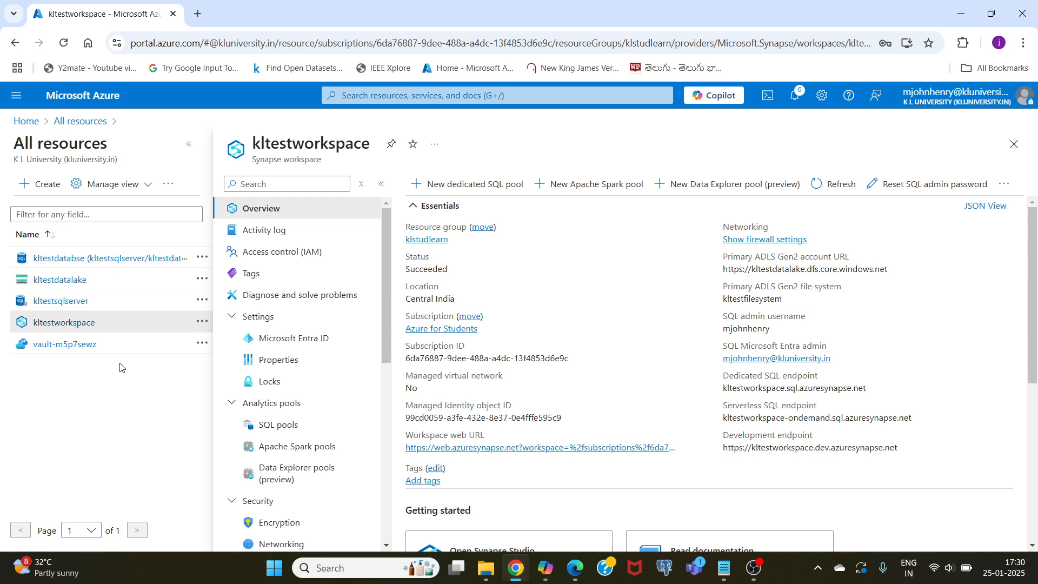
{"action": "scroll", "coordinate": [565, 492], "scroll_direction": "down", "scroll_amount": 5}
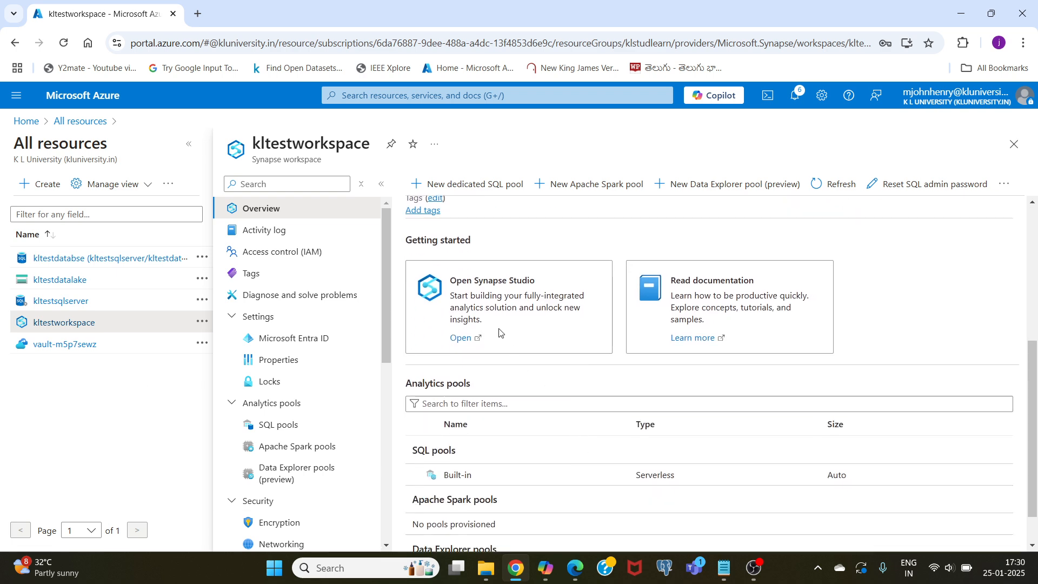
- Open Synapse Studio for kltestworkspace and go to the management page for linked services
{"action": "left_click", "coordinate": [460, 338]}
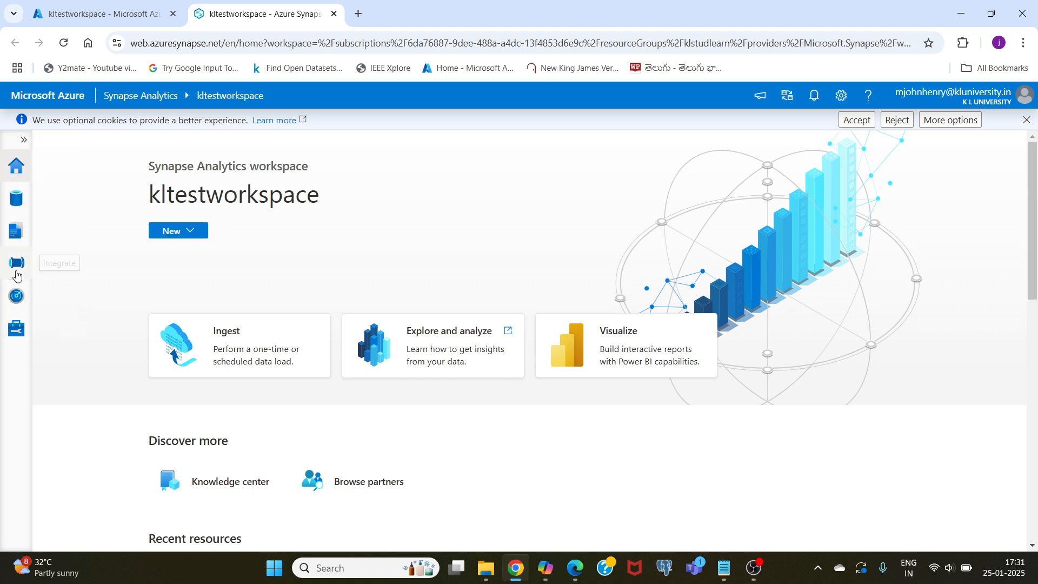
{"action": "left_click", "coordinate": [15, 333]}
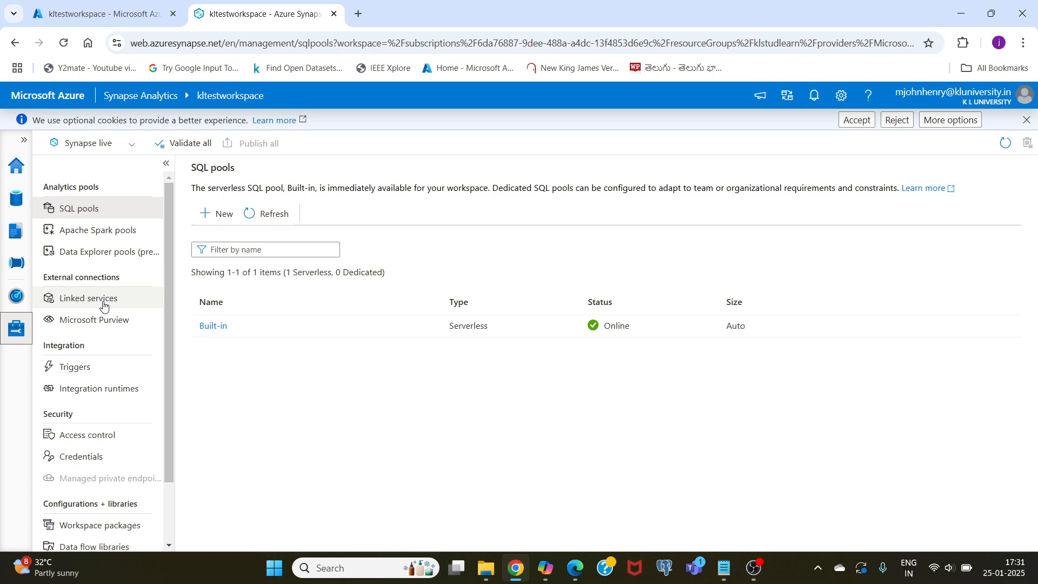
{"action": "left_click", "coordinate": [86, 300]}
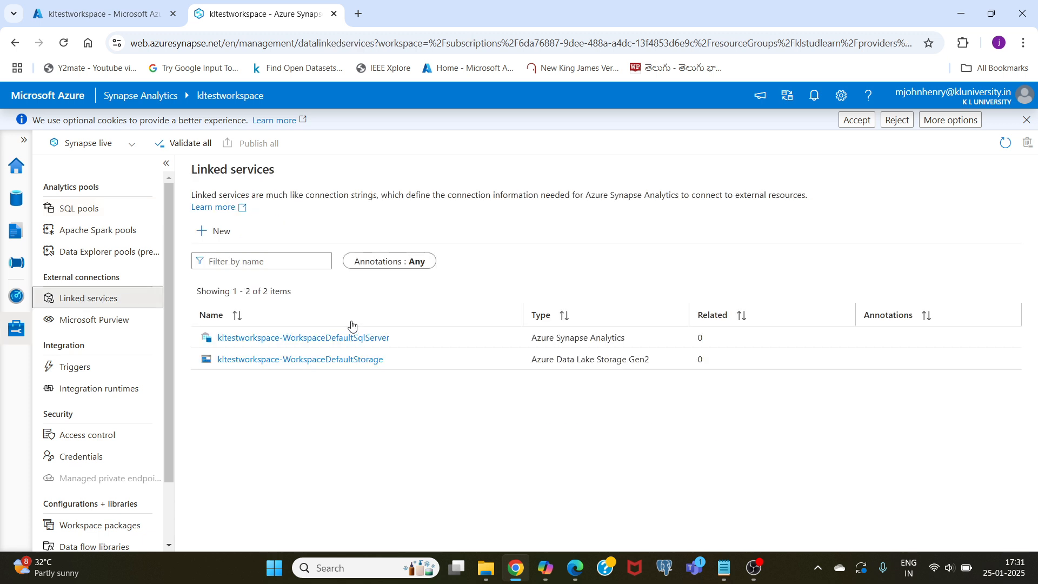
- Start a new linked service, search the connectors for azure sql and continue with Azure SQL Database
{"action": "left_click", "coordinate": [220, 234]}
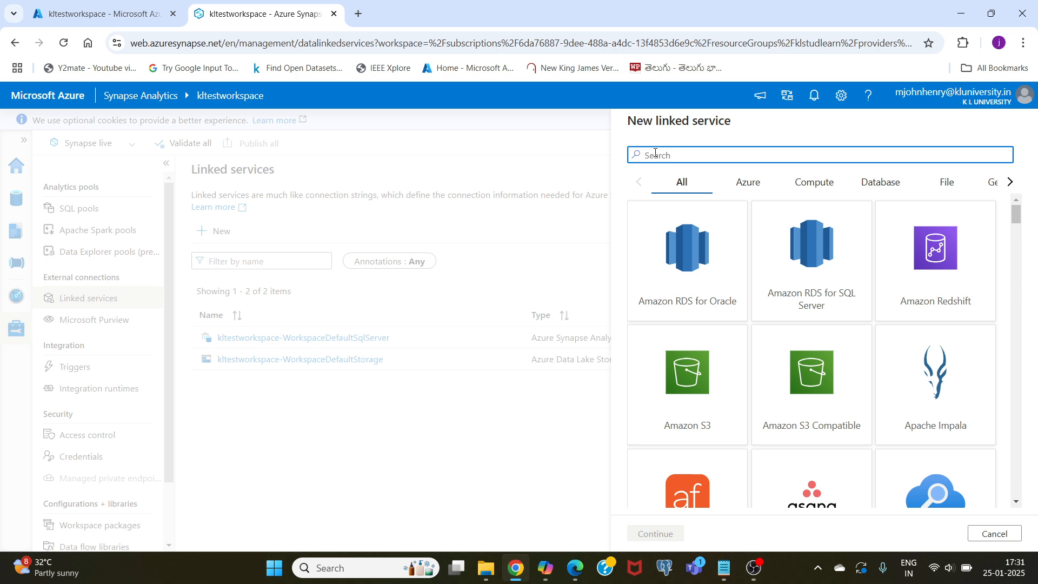
{"action": "type", "text": "az"}
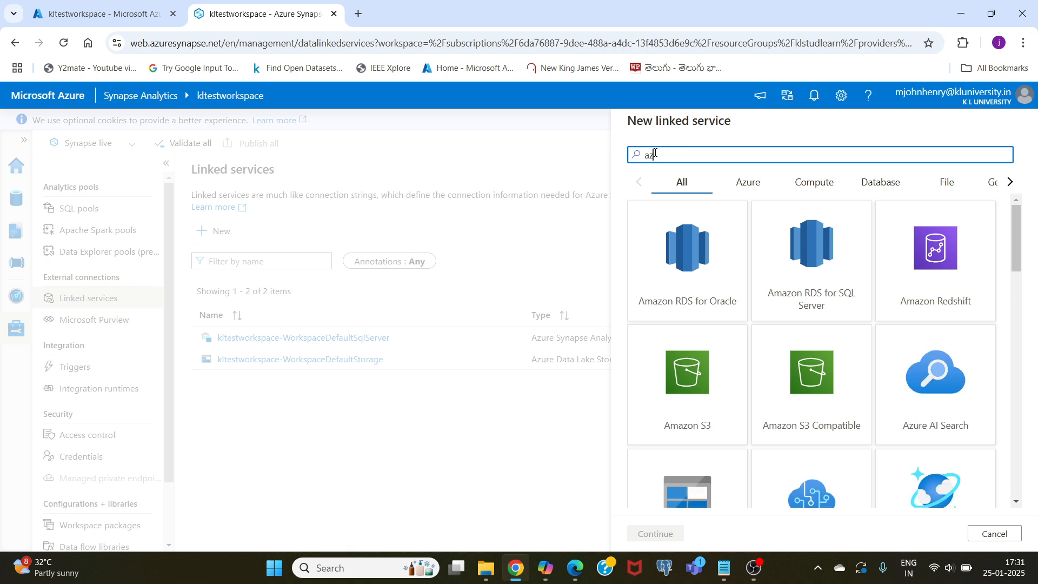
{"action": "type", "text": "ure"}
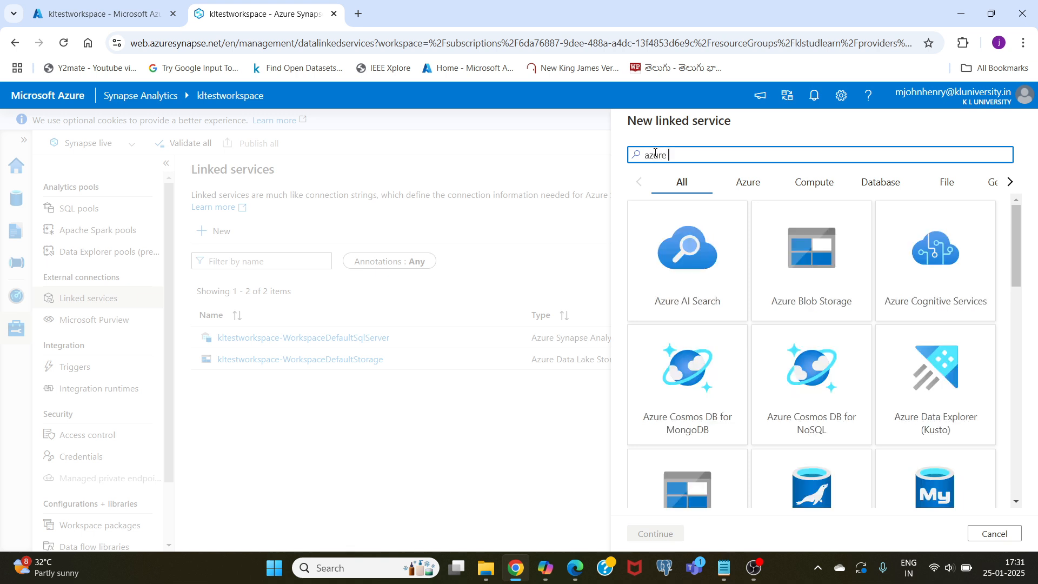
{"action": "type", "text": " sql"}
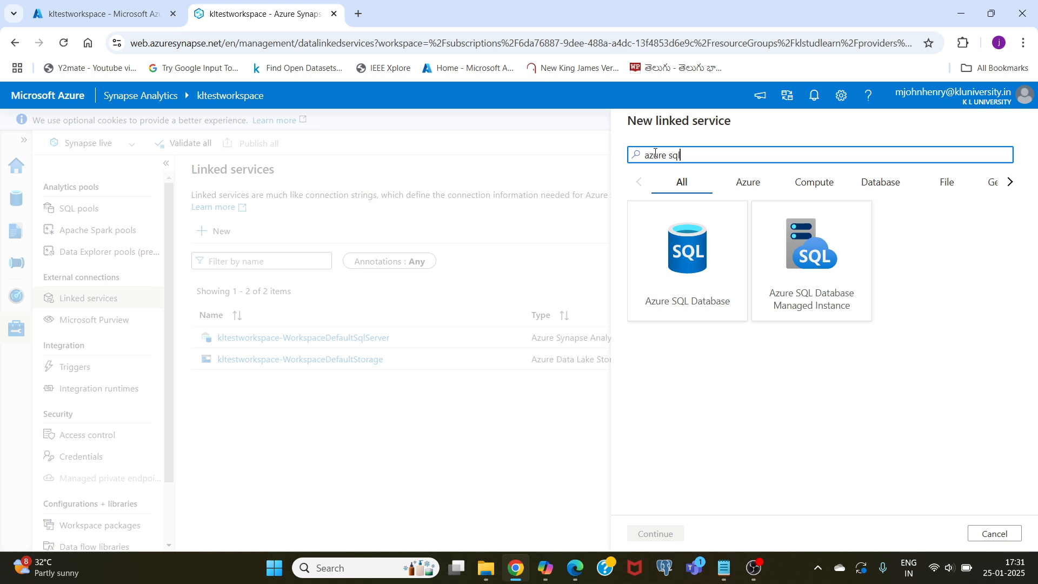
{"action": "left_click", "coordinate": [679, 269]}
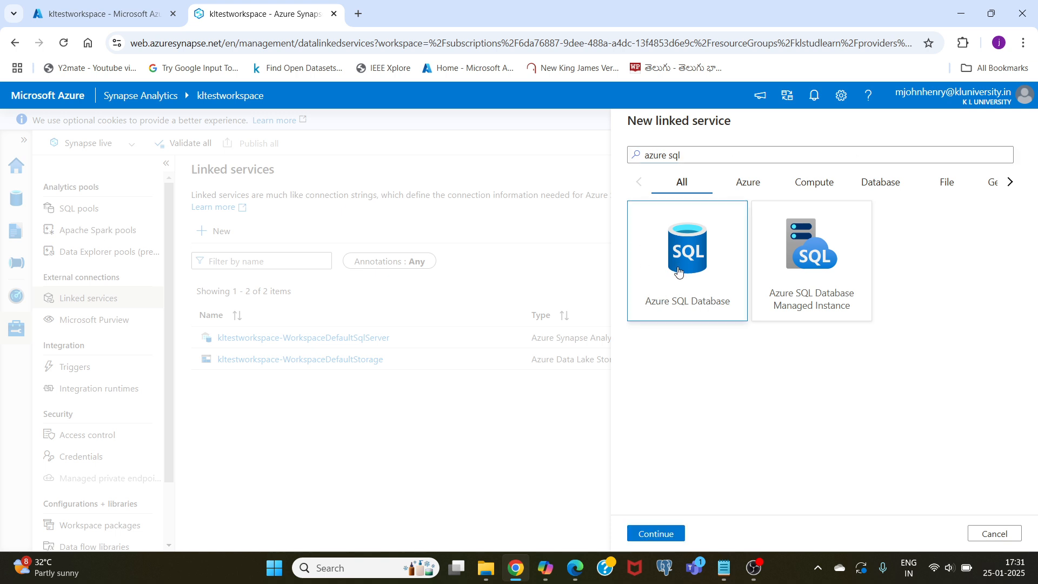
{"action": "left_click", "coordinate": [650, 534]}
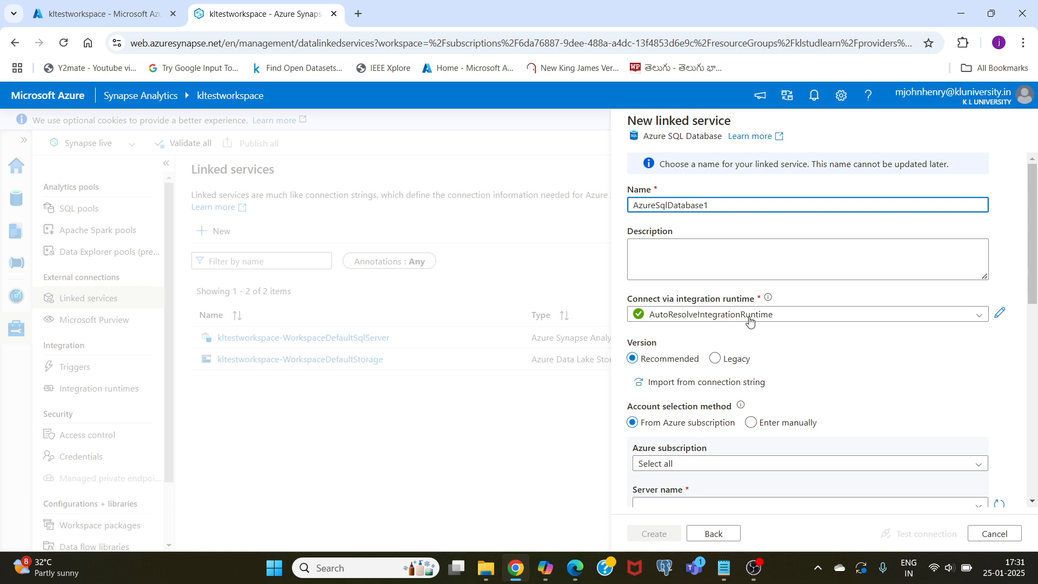
- Point the linked service to the Azure for Students subscription, server kltestsqlserver and database kltestdatabse
{"action": "scroll", "coordinate": [805, 322], "scroll_direction": "down", "scroll_amount": 3}
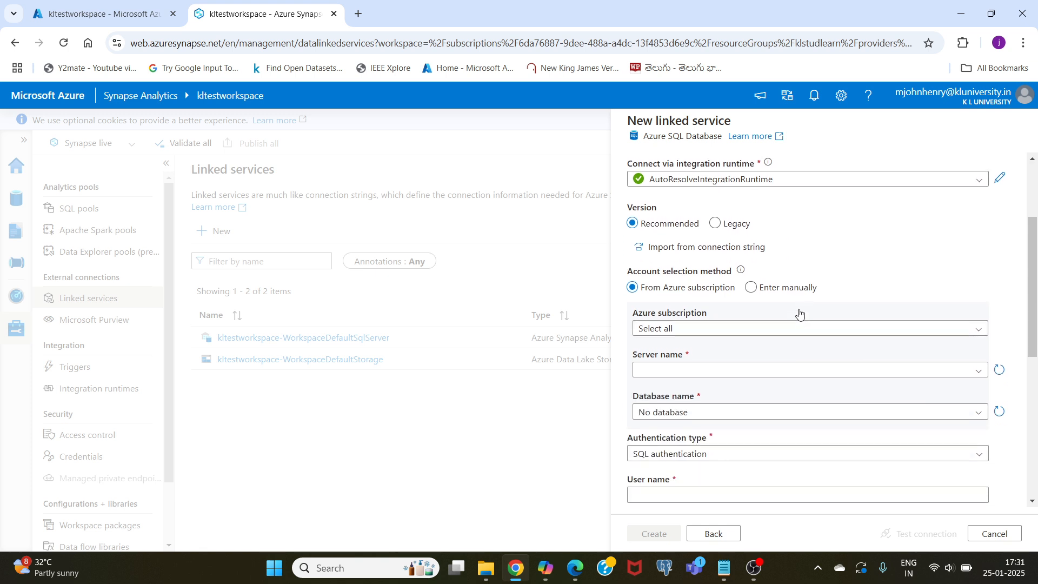
{"action": "scroll", "coordinate": [802, 323], "scroll_direction": "down", "scroll_amount": 1}
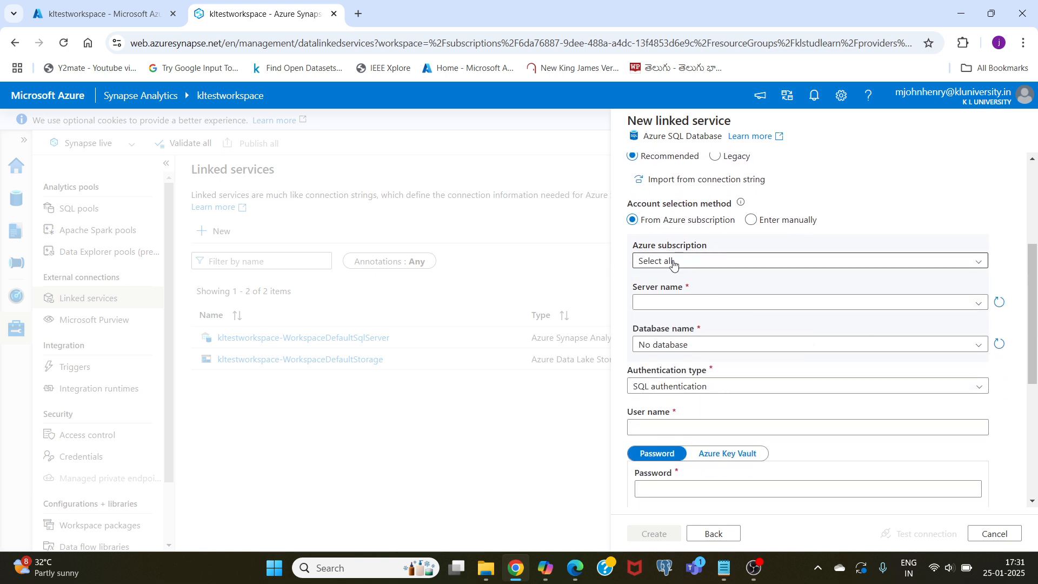
{"action": "left_click", "coordinate": [675, 264]}
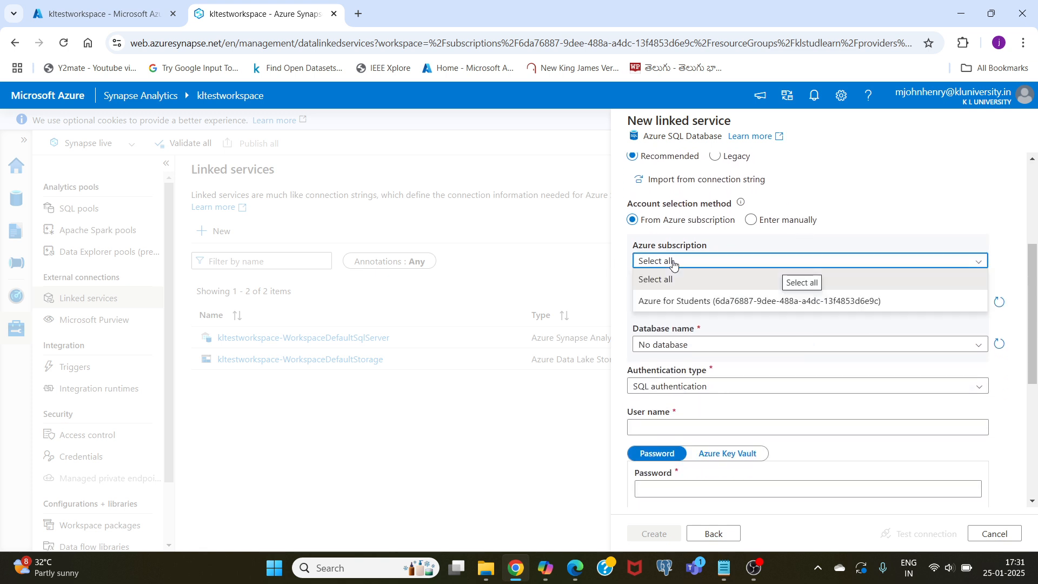
{"action": "left_click", "coordinate": [679, 304]}
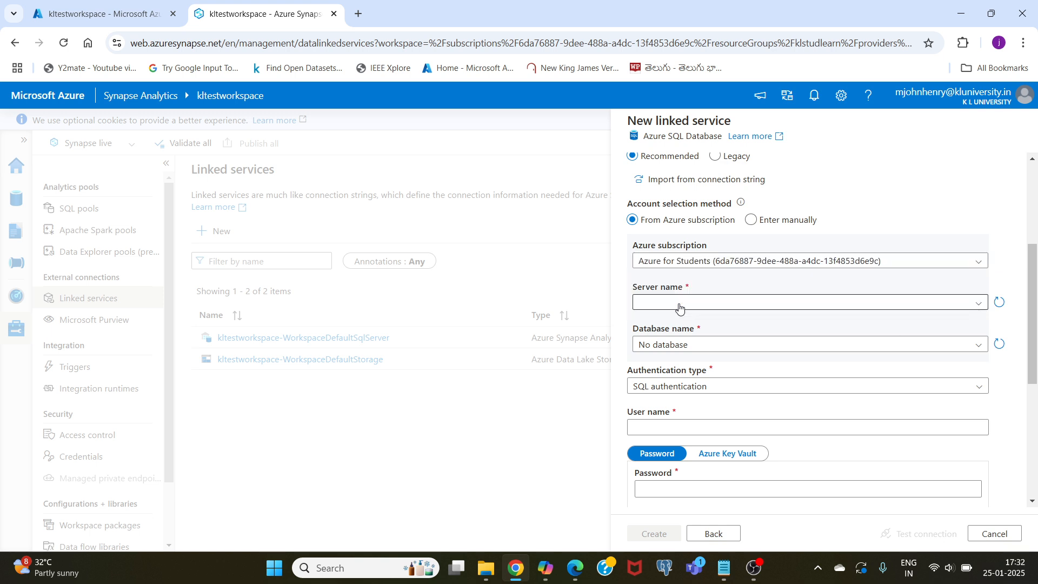
{"action": "left_click", "coordinate": [679, 305]}
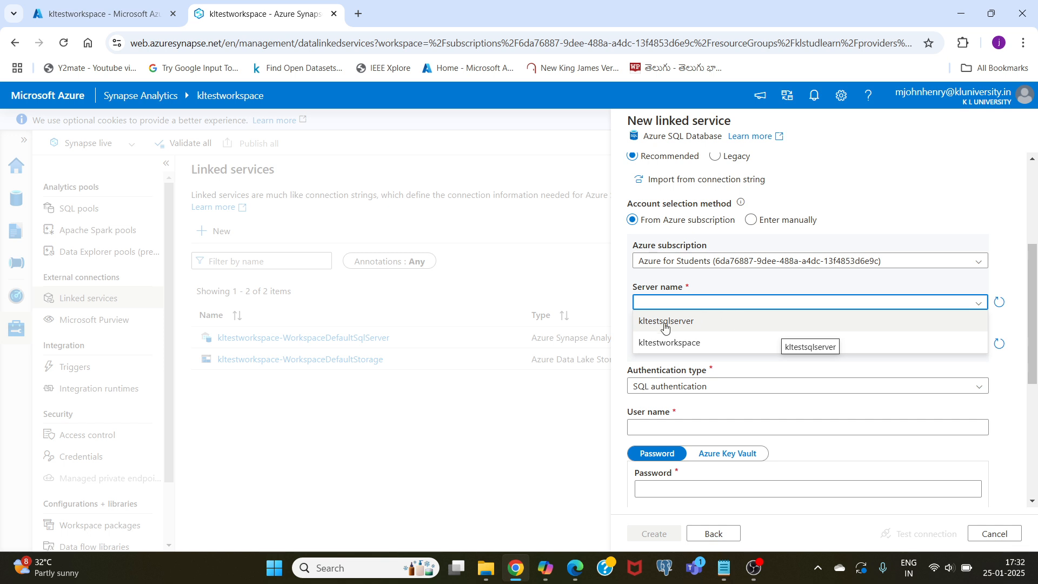
{"action": "left_click", "coordinate": [664, 324]}
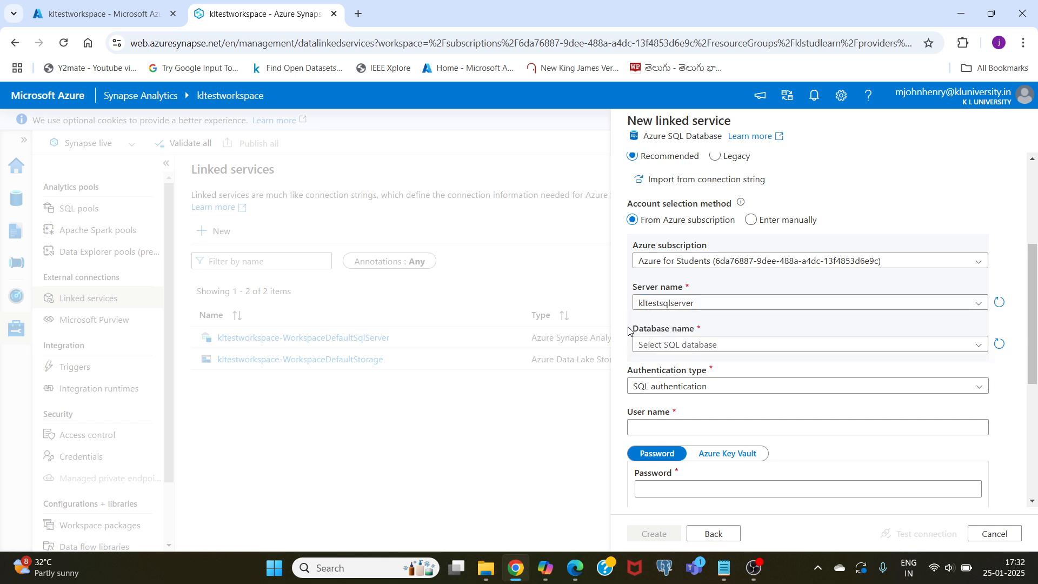
{"action": "scroll", "coordinate": [683, 310], "scroll_direction": "down", "scroll_amount": 1}
{"action": "left_click", "coordinate": [691, 283]}
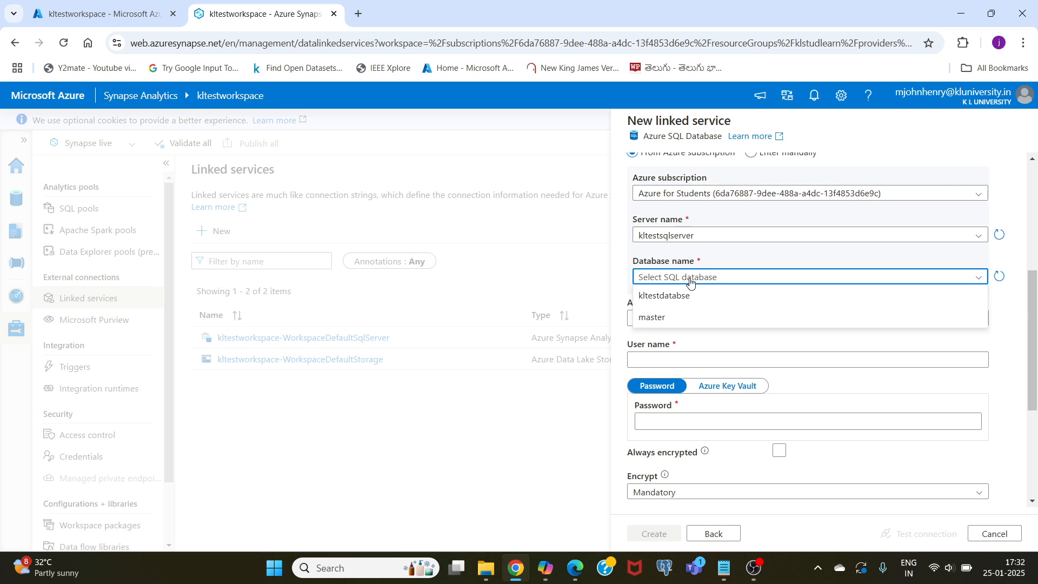
{"action": "left_click", "coordinate": [660, 299]}
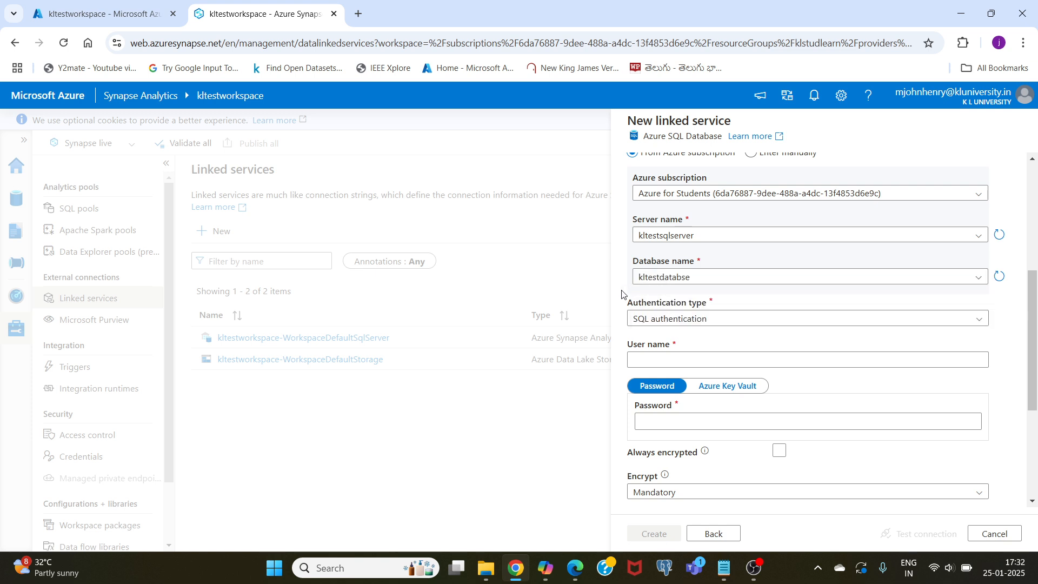
- Keep SQL authentication as the authentication type and enter the SQL admin user name
{"action": "left_click", "coordinate": [681, 320]}
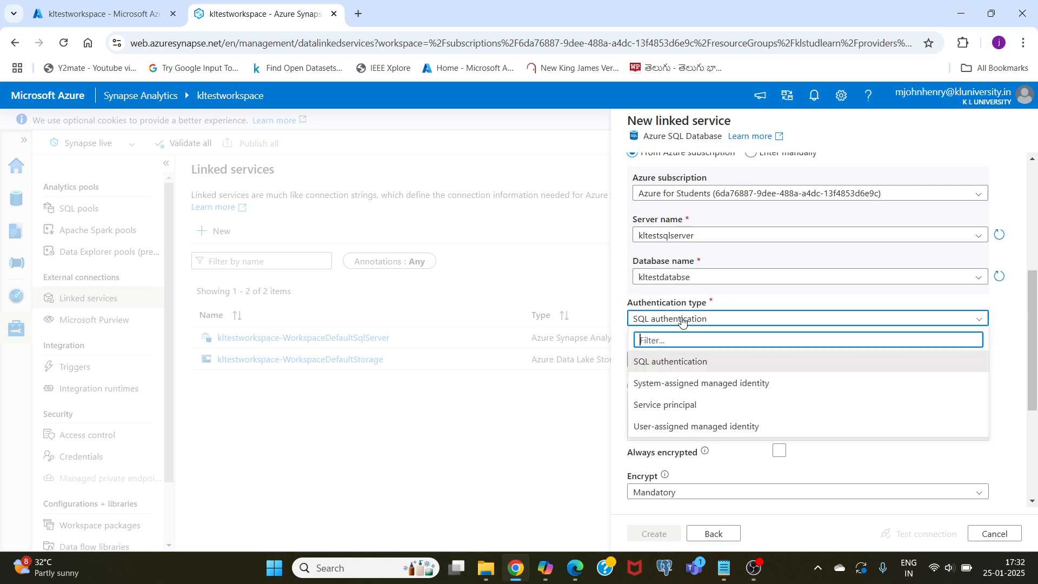
{"action": "left_click", "coordinate": [670, 362]}
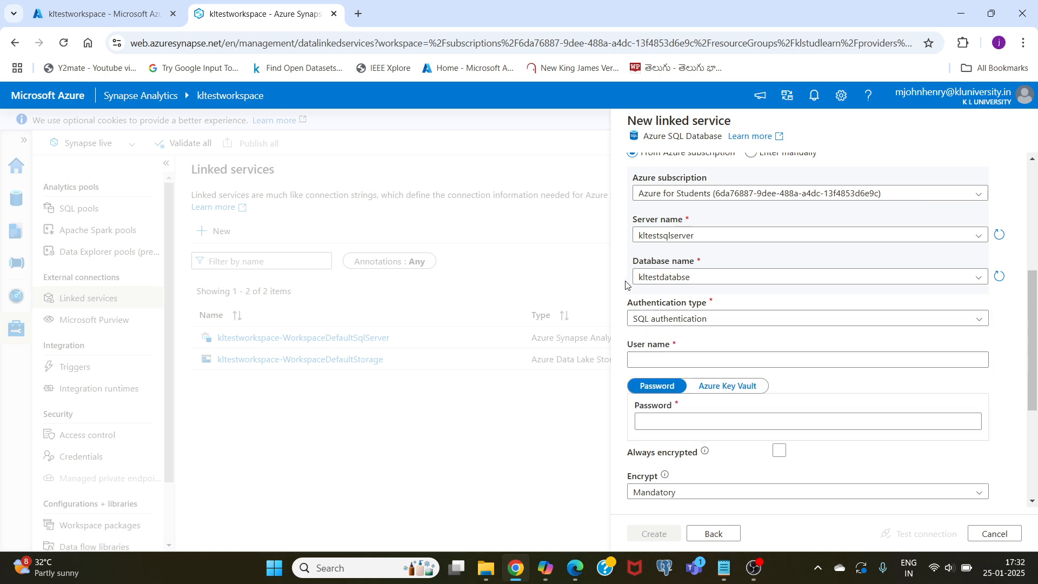
{"action": "scroll", "coordinate": [627, 285], "scroll_direction": "down", "scroll_amount": 1}
{"action": "left_click", "coordinate": [666, 292]}
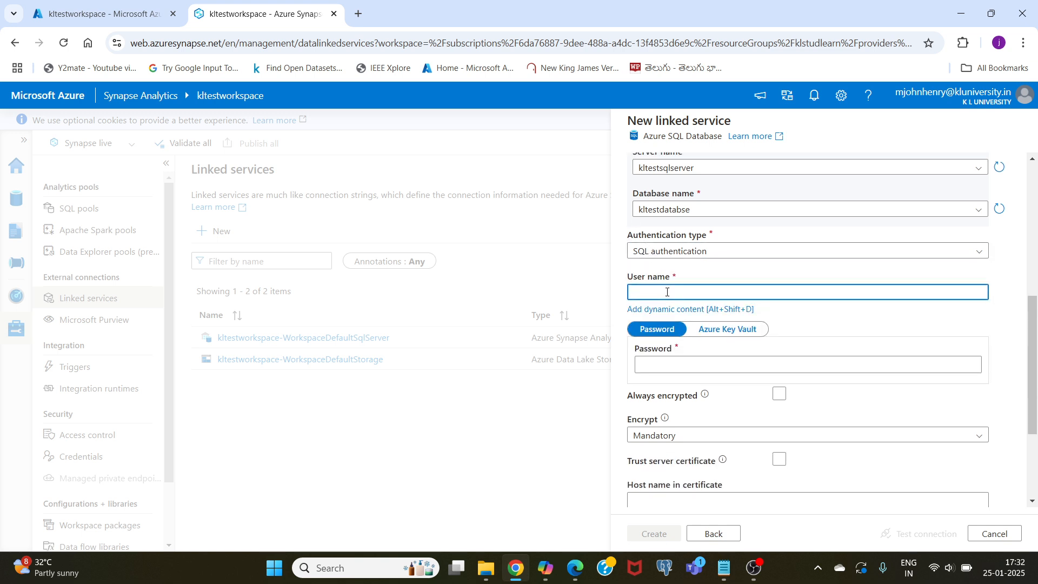
{"action": "type", "text": "mjohnhenry"}
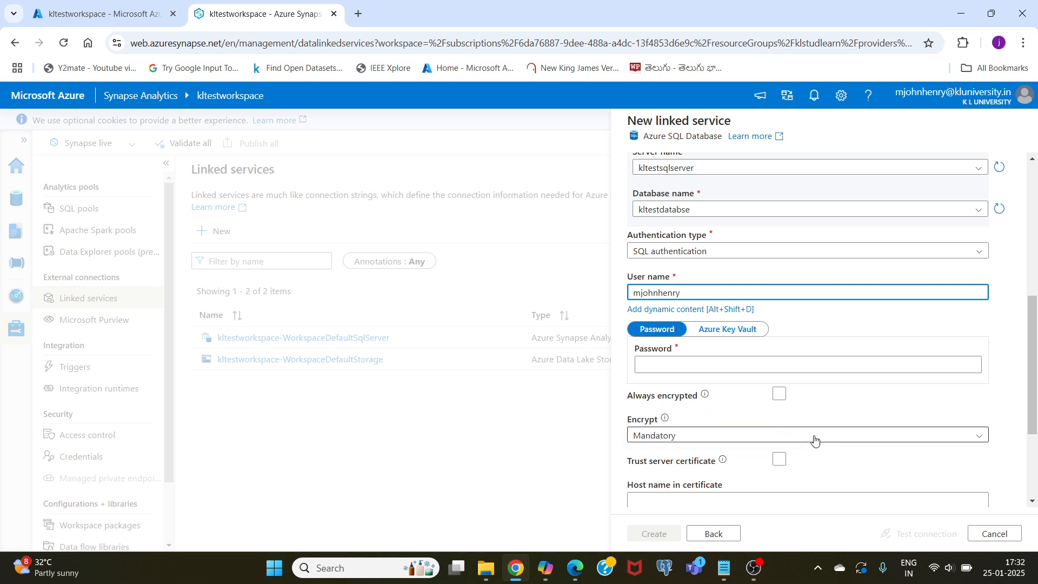
- Enter the SQL login's password, retyping it after clearing the first entry, and create the linked service
{"action": "left_click", "coordinate": [655, 369]}
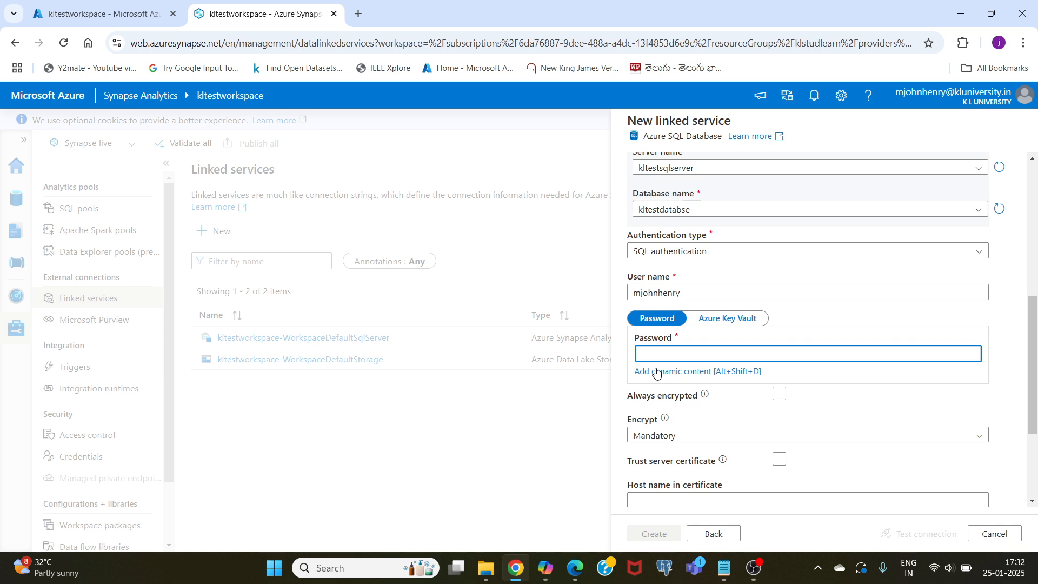
{"action": "type", "text": "•••••••••"}
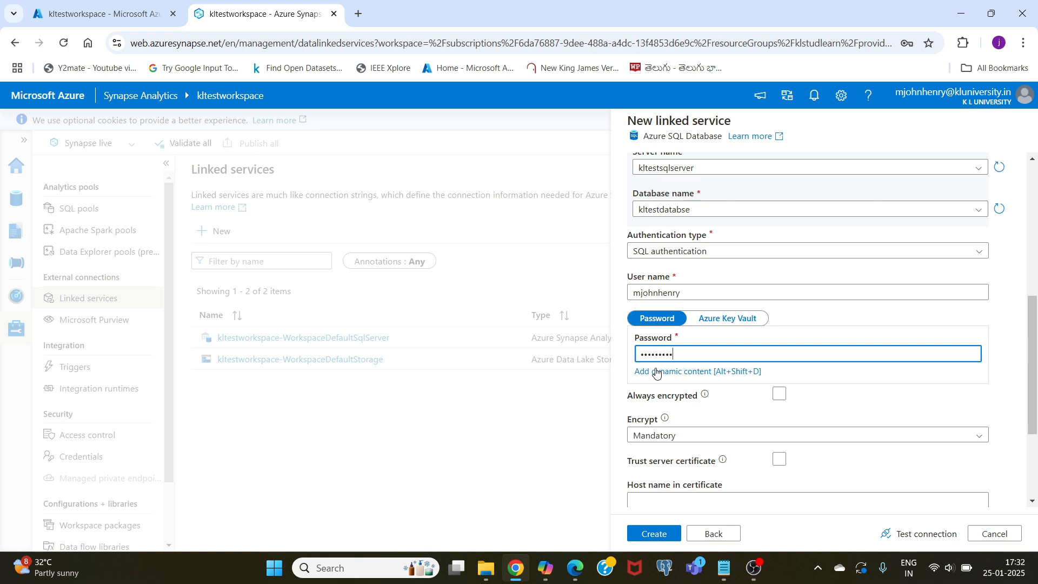
{"action": "type", "text": "•••"}
{"action": "key", "text": "BackSpace"}
{"action": "key", "text": "BackSpace"}
{"action": "key", "text": "BackSpace"}
{"action": "key", "text": "BackSpace"}
{"action": "key", "text": "BackSpace"}
{"action": "key", "text": "BackSpace"}
{"action": "key", "text": "BackSpace"}
{"action": "key", "text": "BackSpace"}
{"action": "key", "text": "BackSpace"}
{"action": "key", "text": "BackSpace"}
{"action": "key", "text": "BackSpace"}
{"action": "key", "text": "BackSpace"}
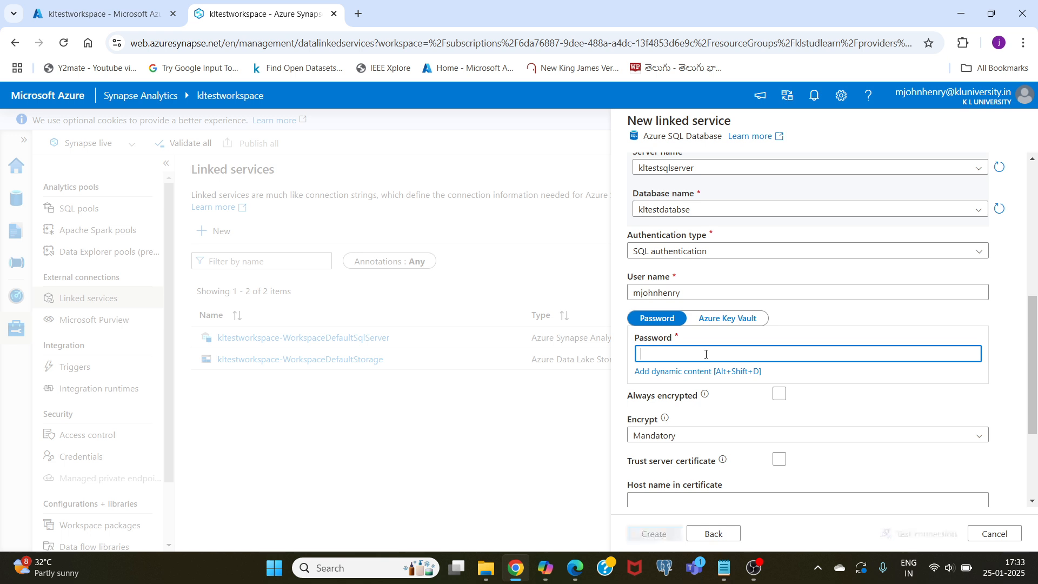
{"action": "type", "text": "••••"}
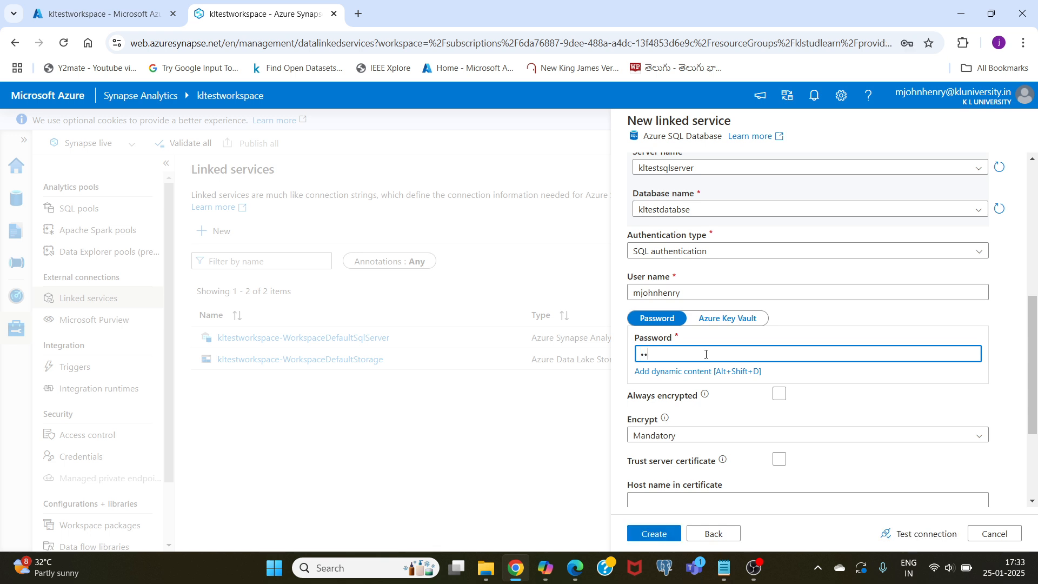
{"action": "type", "text": "•••••••••"}
{"action": "scroll", "coordinate": [690, 453], "scroll_direction": "down", "scroll_amount": 3}
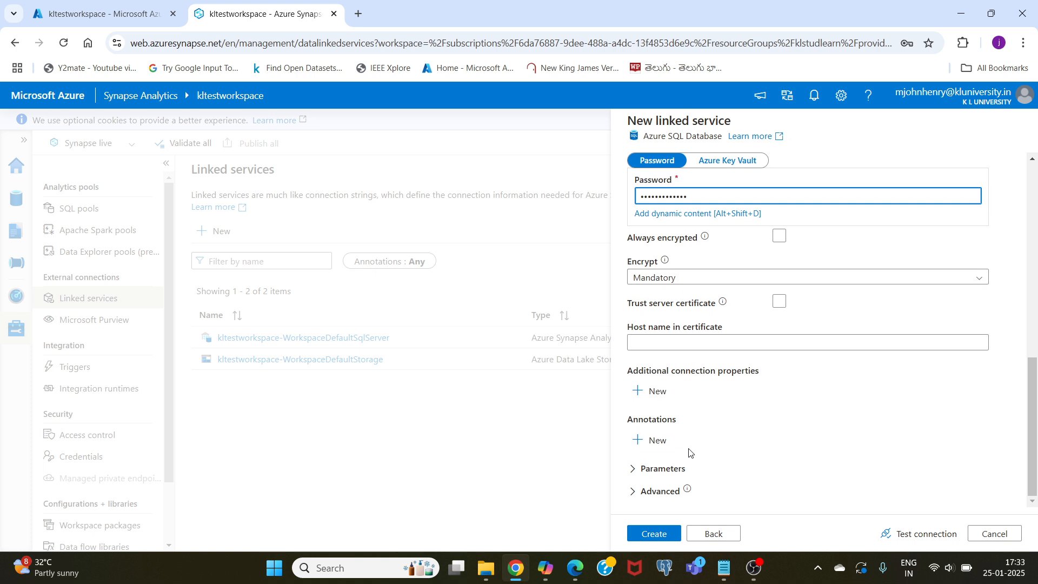
{"action": "left_click", "coordinate": [657, 540]}
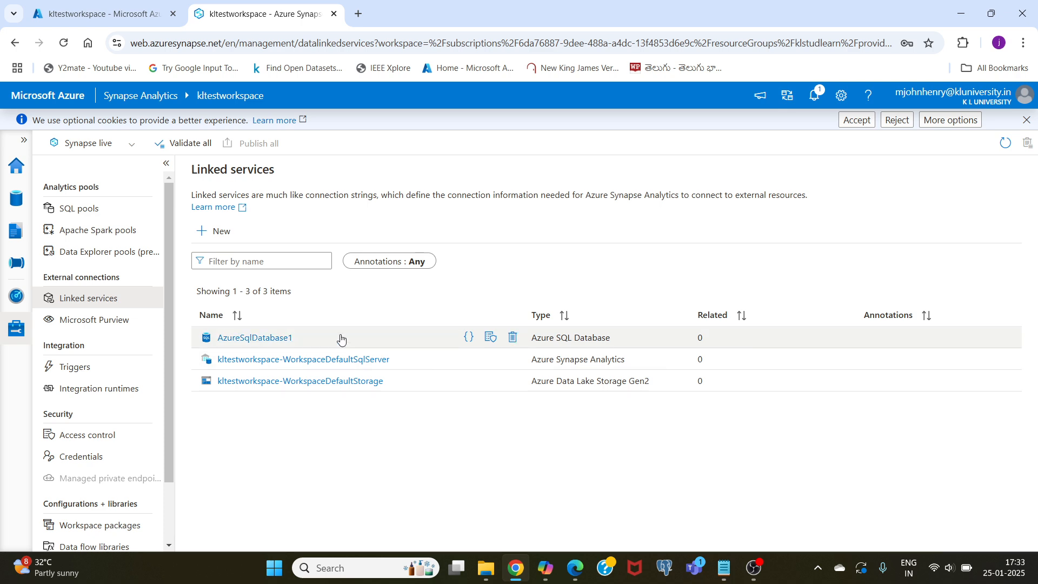
- Open the AzureSqlDatabase1 linked service, test its connection and close it without changes
{"action": "left_click", "coordinate": [259, 339]}
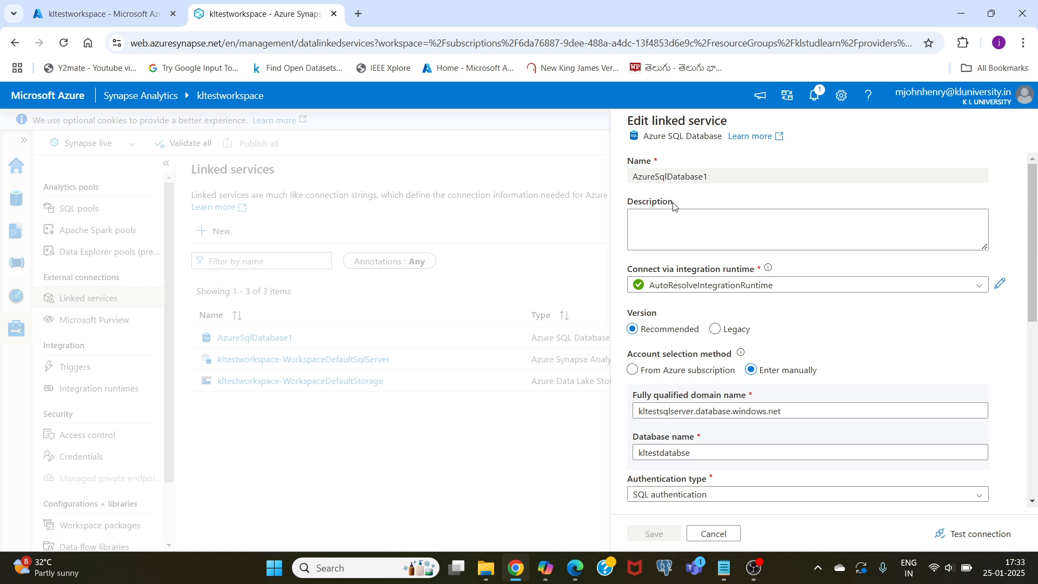
{"action": "scroll", "coordinate": [832, 363], "scroll_direction": "down", "scroll_amount": 3}
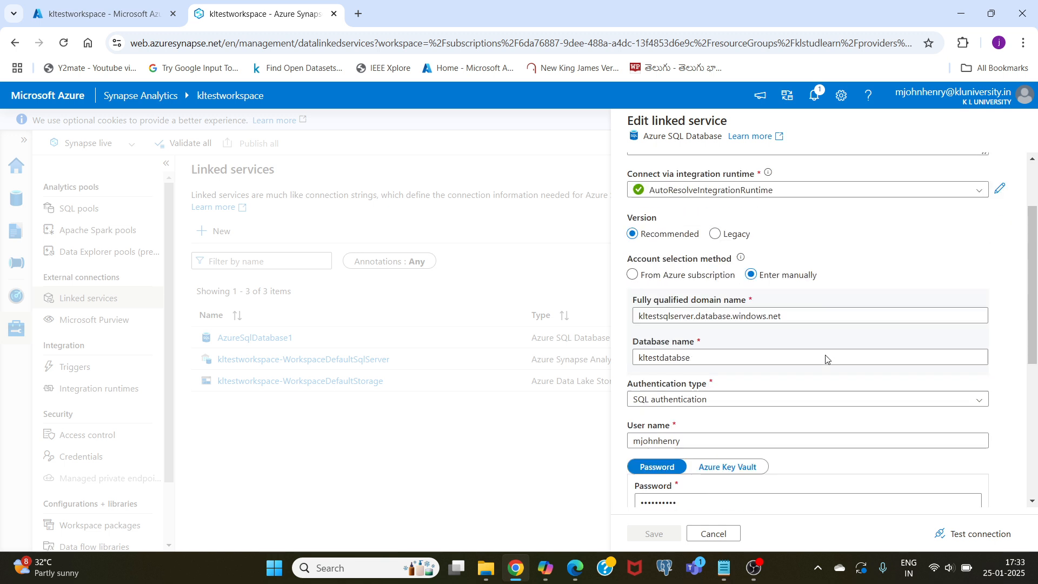
{"action": "left_click", "coordinate": [977, 538]}
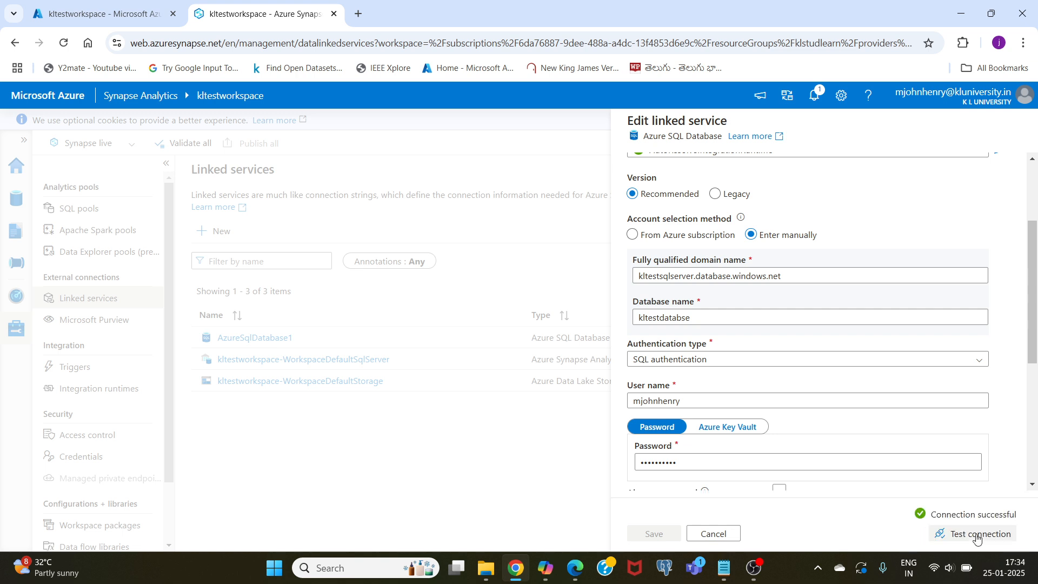
{"action": "left_click", "coordinate": [724, 534]}
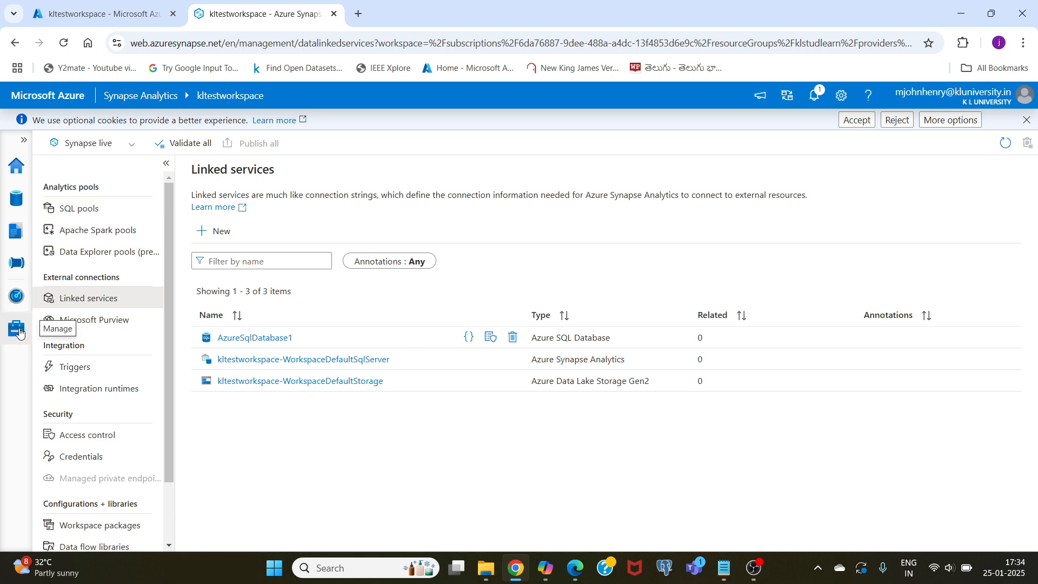
- Start a new dedicated SQL pool named kltestsqlpool with its performance level set to DW100c
{"action": "left_click", "coordinate": [85, 211]}
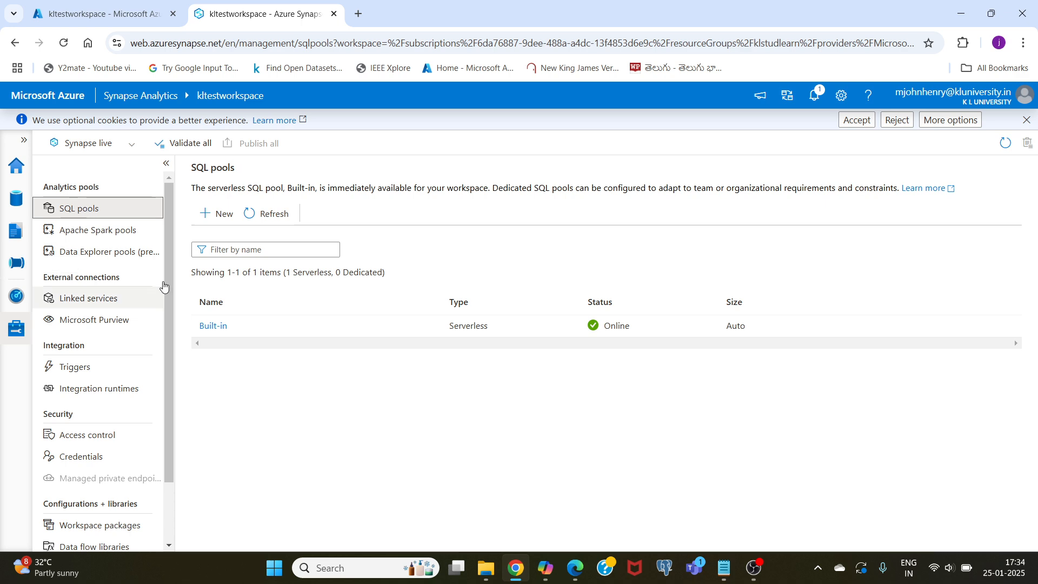
{"action": "left_click", "coordinate": [217, 214]}
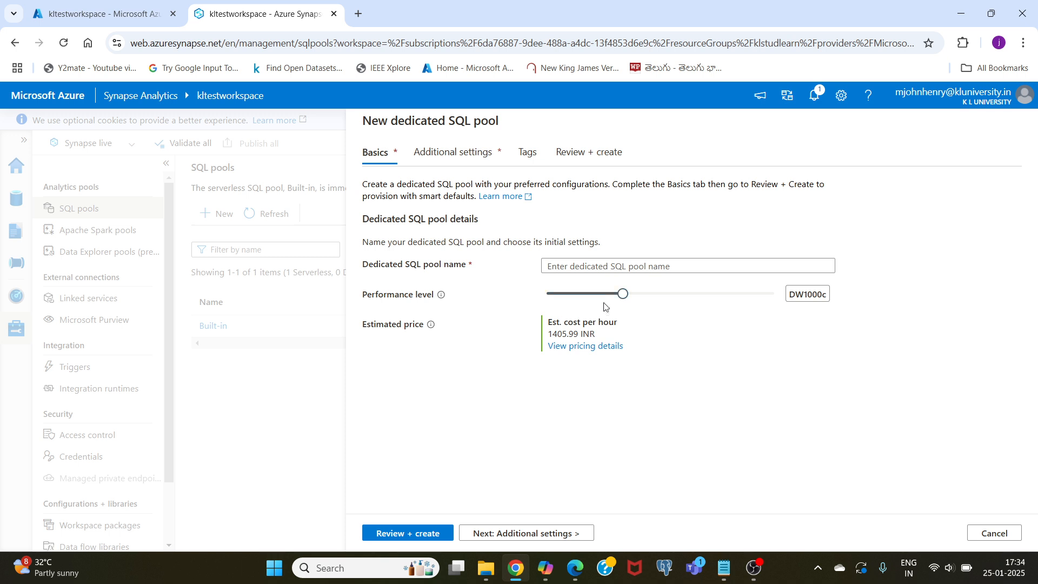
{"action": "left_click_drag", "start_coordinate": [623, 296], "coordinate": [544, 299]}
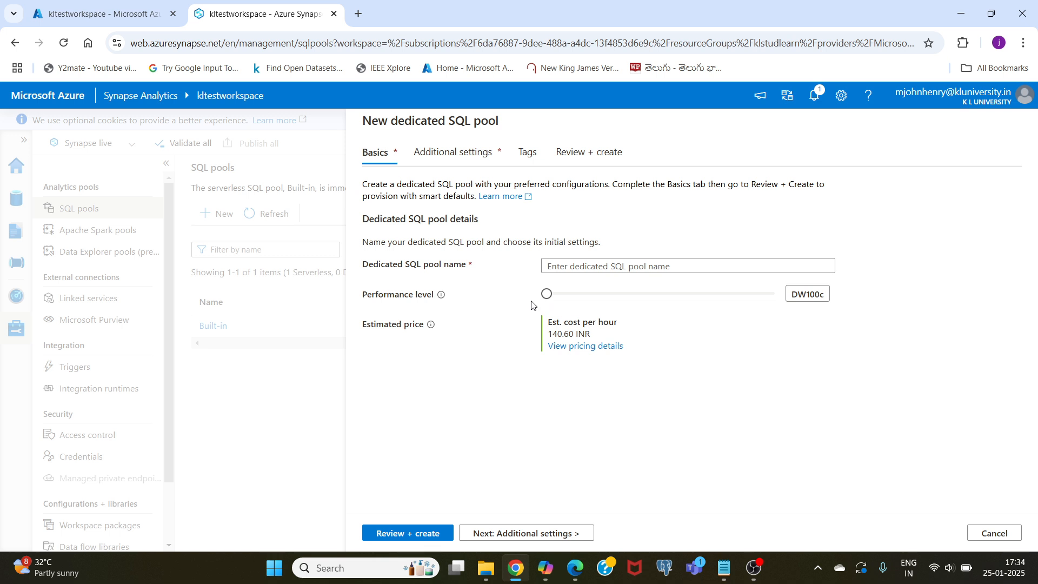
{"action": "left_click", "coordinate": [560, 266]}
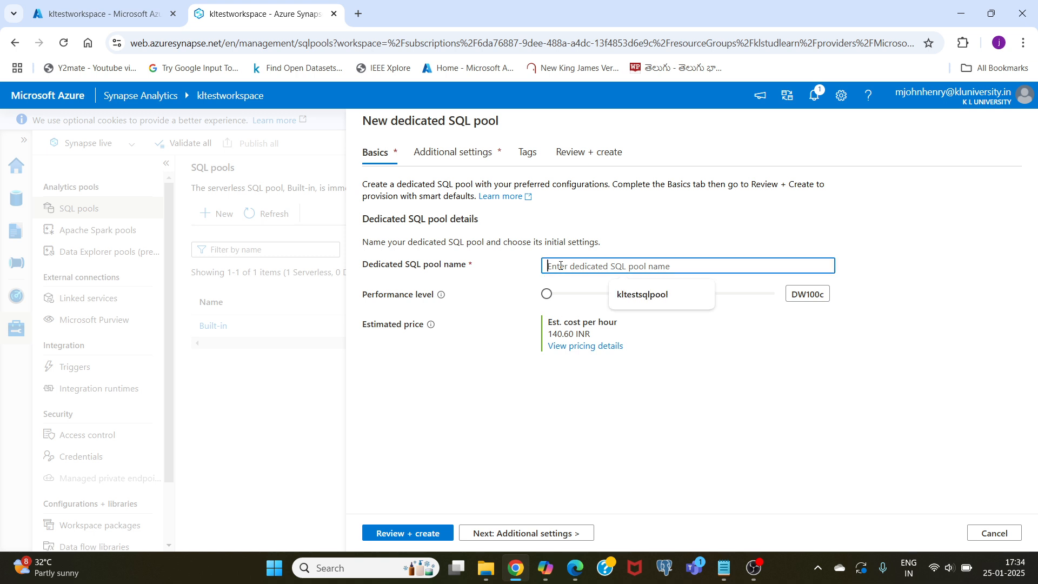
{"action": "left_click", "coordinate": [635, 299]}
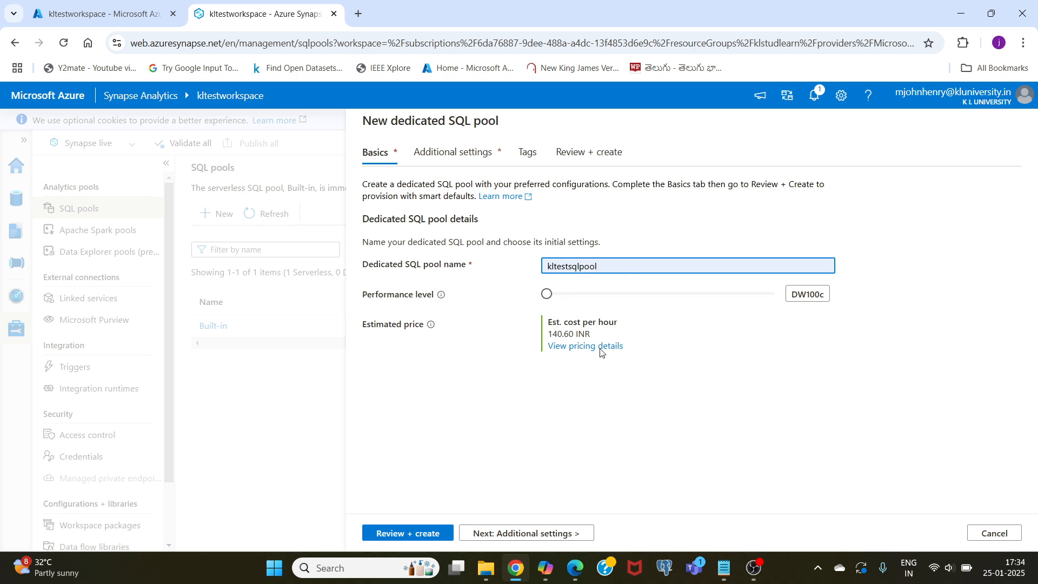
- Review the summary of the kltestsqlpool configuration and create the dedicated SQL pool
{"action": "left_click", "coordinate": [407, 521]}
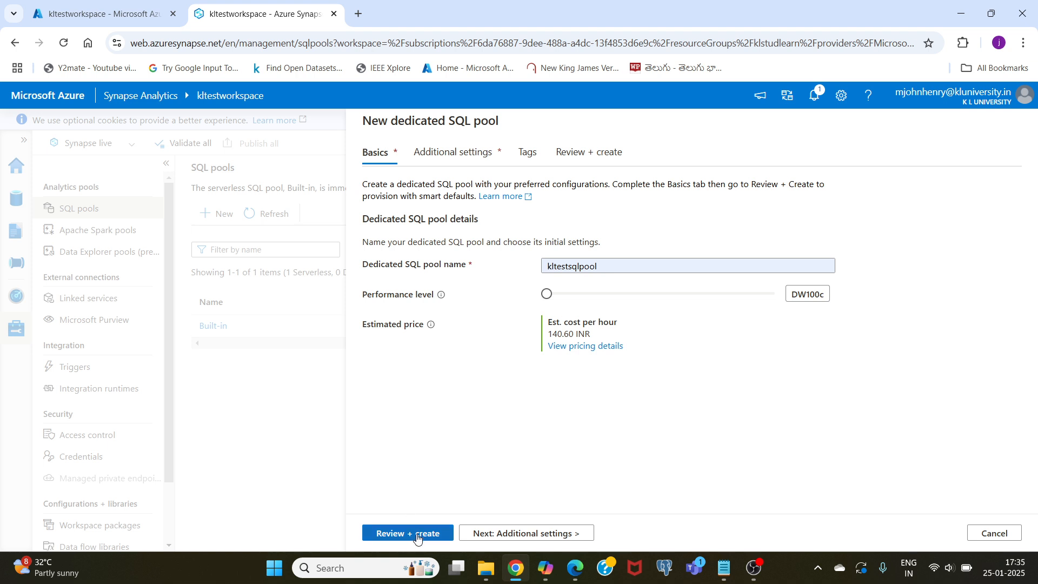
{"action": "left_click", "coordinate": [415, 534]}
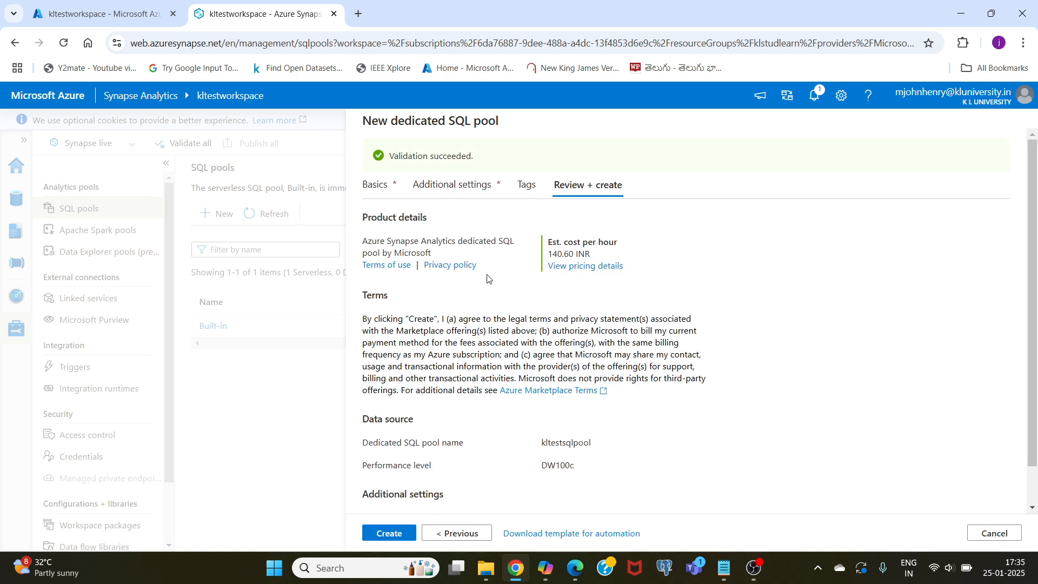
{"action": "scroll", "coordinate": [460, 429], "scroll_direction": "down", "scroll_amount": 1}
{"action": "left_click", "coordinate": [392, 533]}
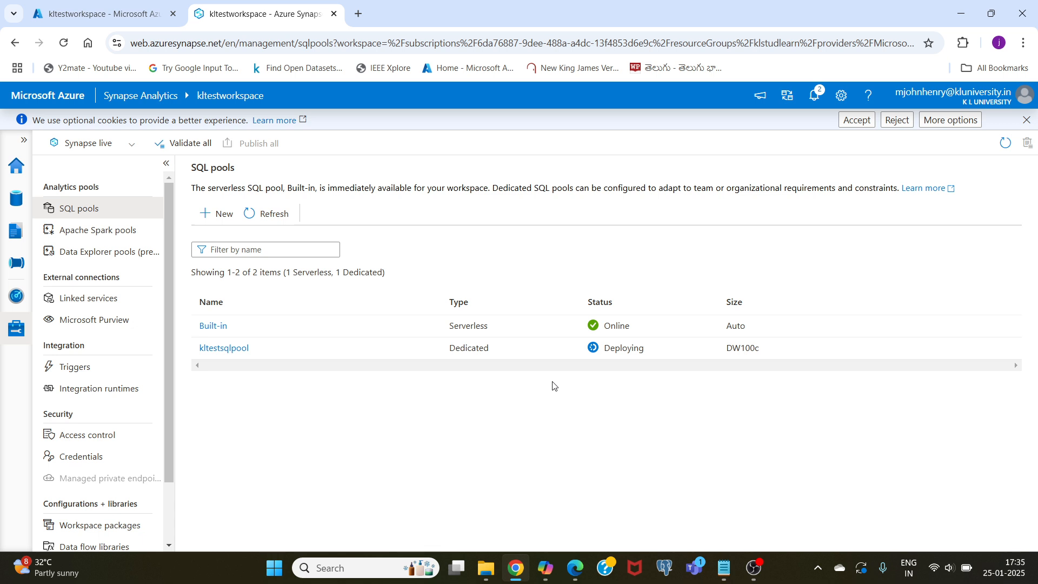
{"action": "mouse_move", "coordinate": [756, 571]}
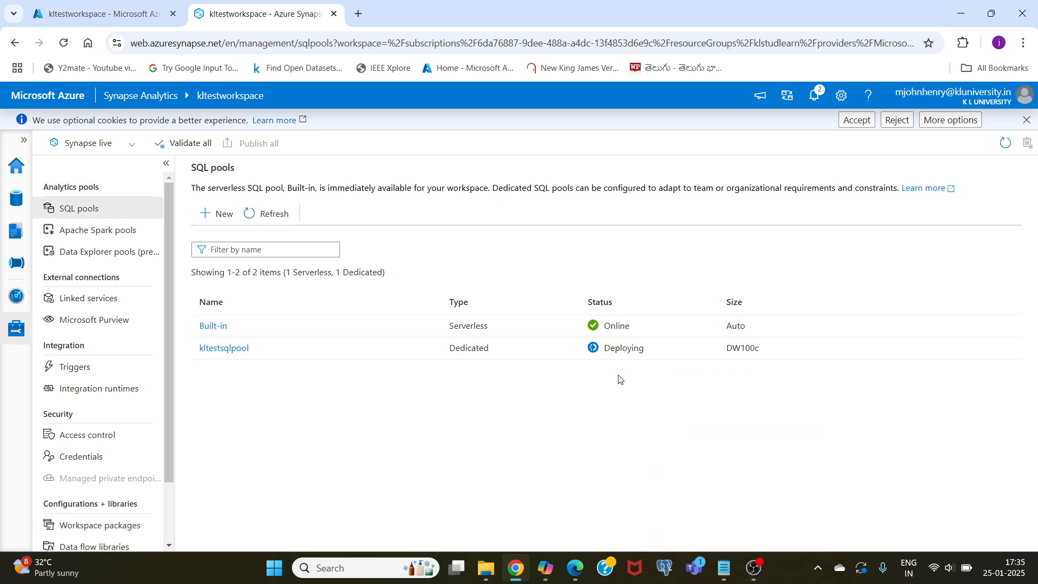
{"action": "left_click", "coordinate": [755, 568]}
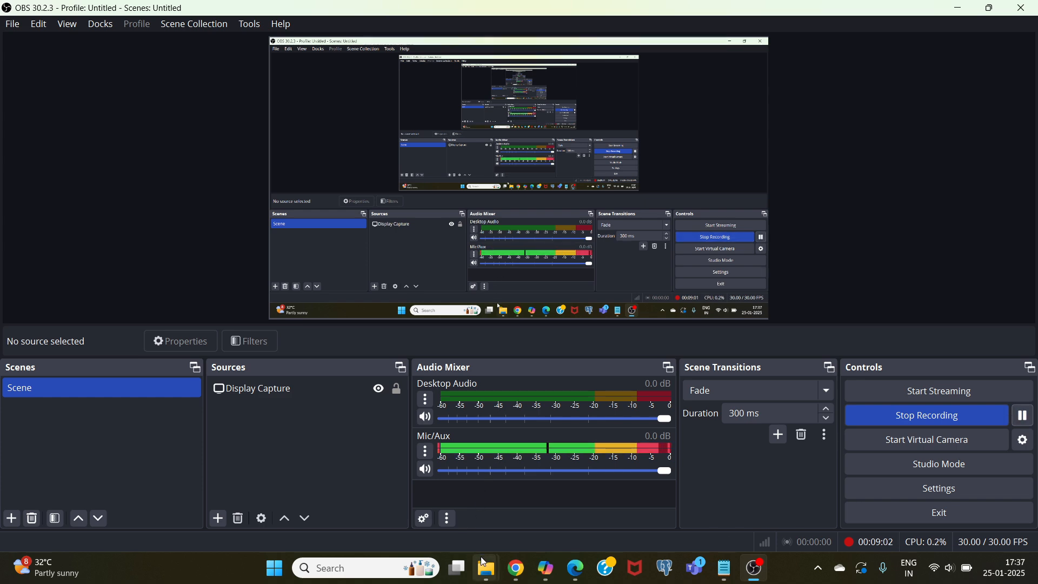
{"action": "left_click", "coordinate": [516, 568]}
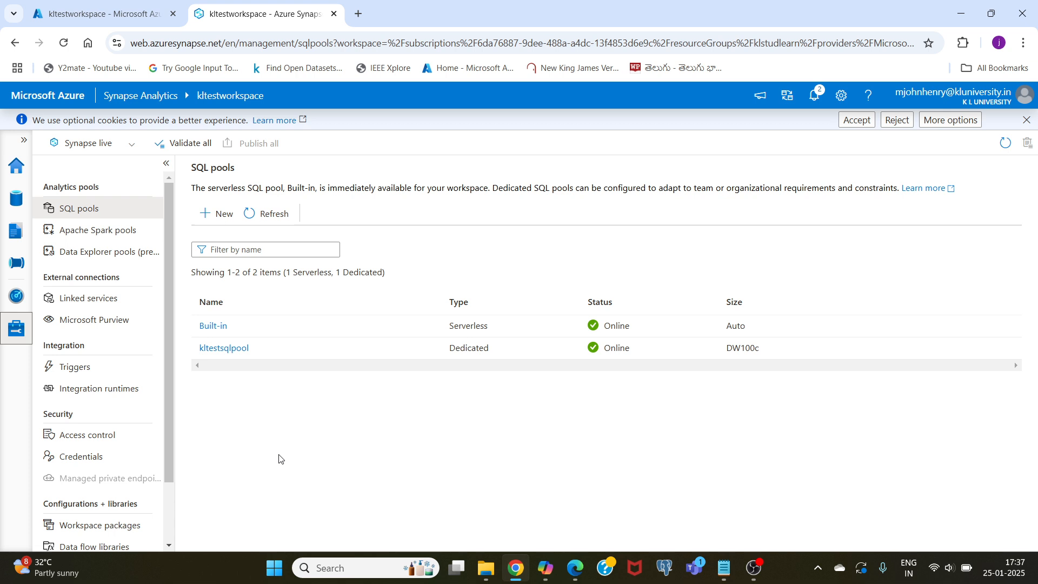
- Browse to the Tables folder of kltestsqlpool in the workspace data and create a new-table SQL script from it
{"action": "left_click", "coordinate": [17, 204]}
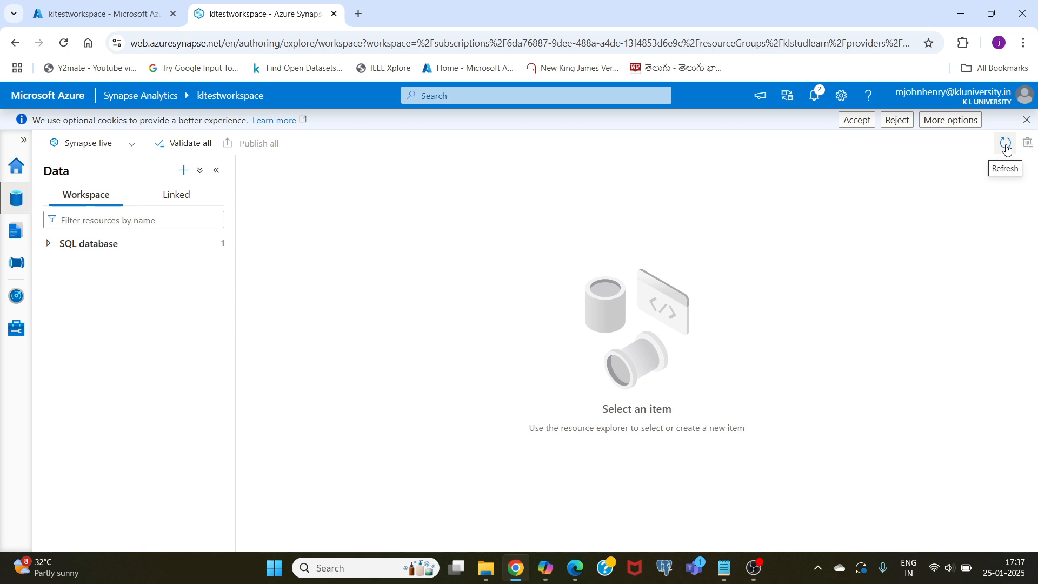
{"action": "left_click", "coordinate": [74, 247]}
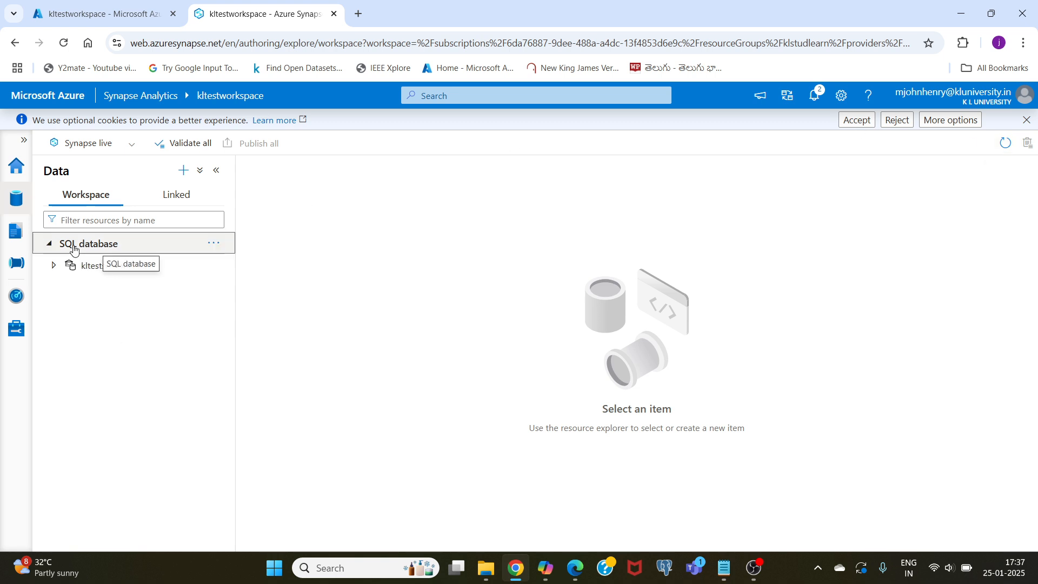
{"action": "left_click", "coordinate": [116, 272]}
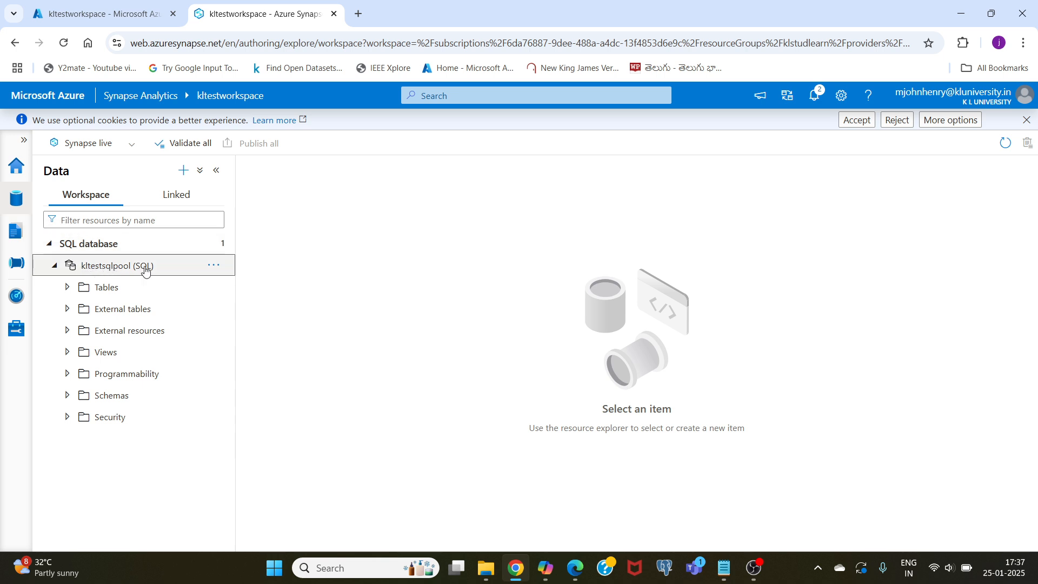
{"action": "left_click", "coordinate": [111, 288]}
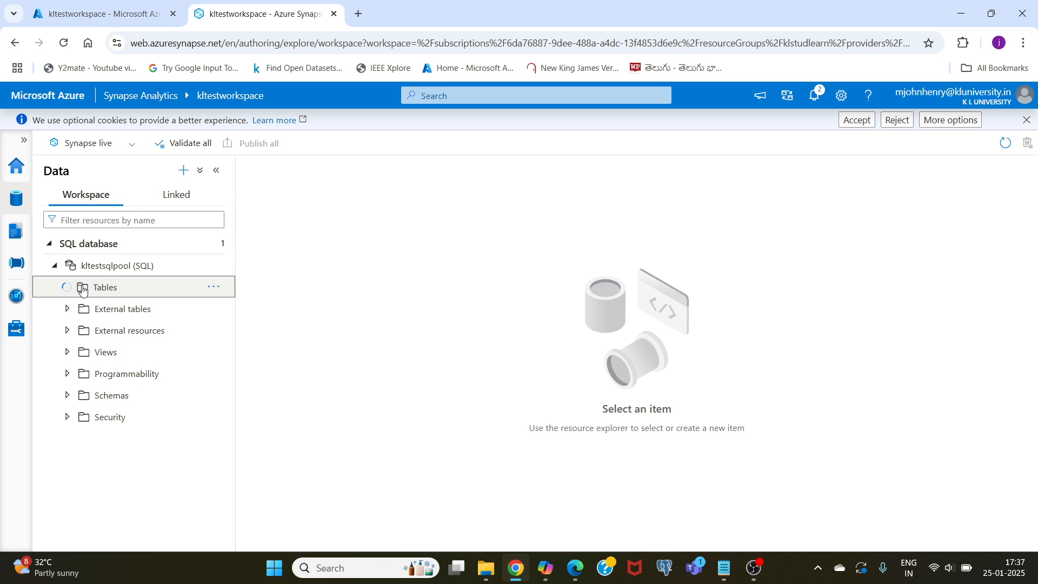
{"action": "left_click", "coordinate": [214, 288]}
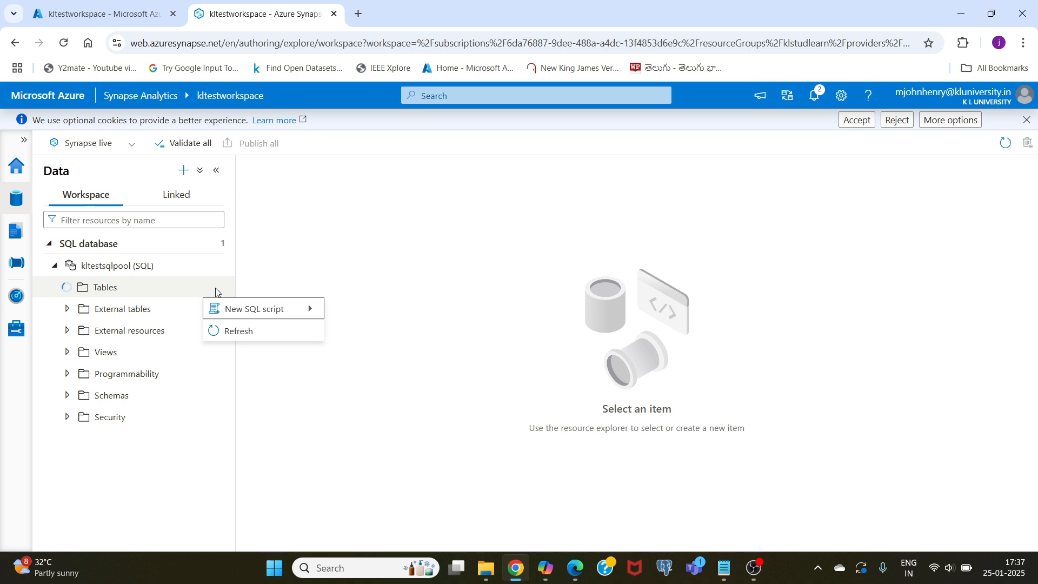
{"action": "mouse_move", "coordinate": [248, 309]}
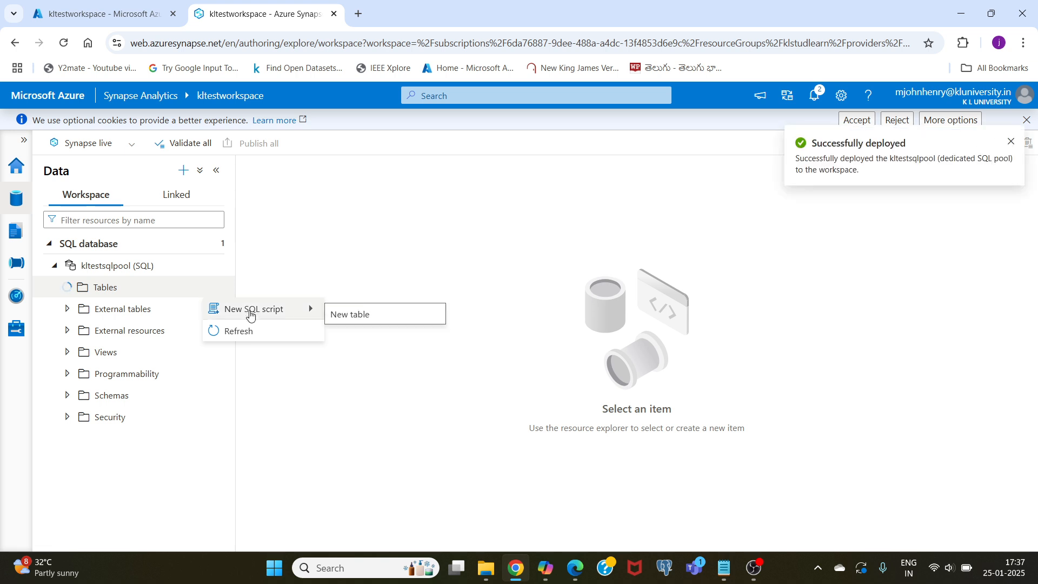
{"action": "left_click", "coordinate": [347, 316]}
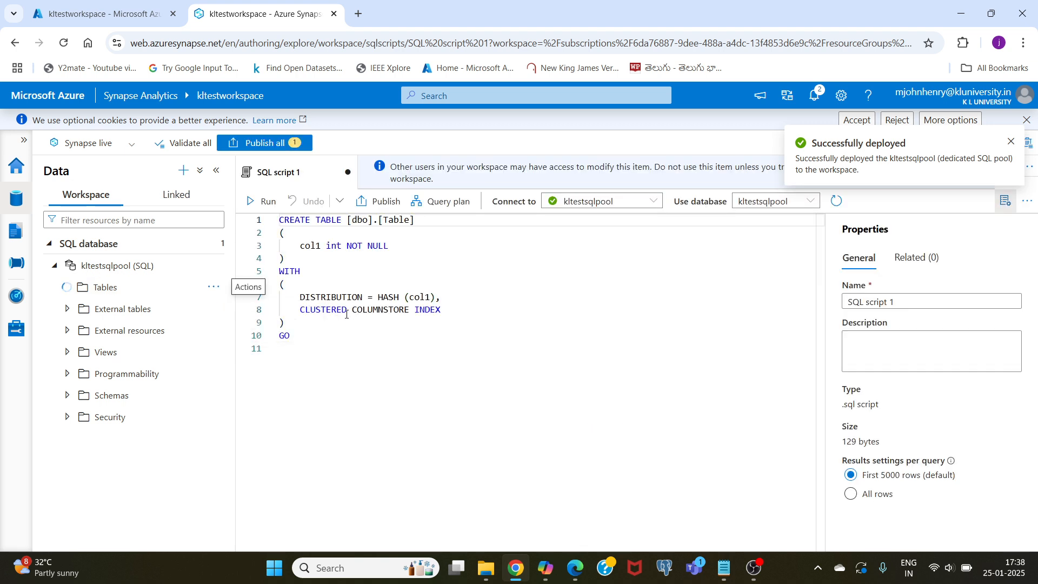
- Replace the template code with the CREATE TABLE OrdersSynapse statement copied from skill 4 commands.txt in Notepad and run the script
{"action": "left_click_drag", "start_coordinate": [293, 337], "coordinate": [261, 221]}
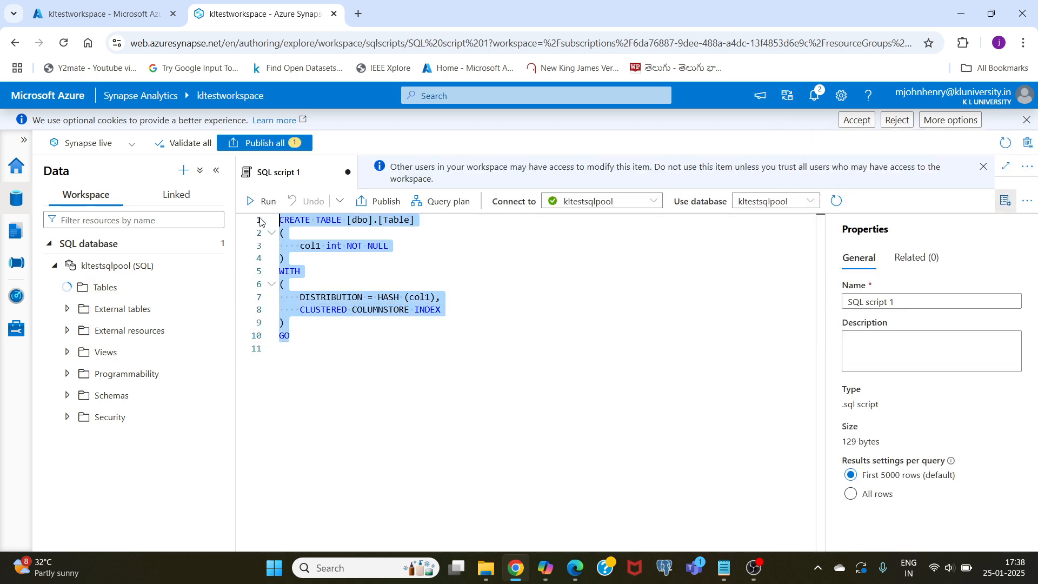
{"action": "key", "text": "Delete"}
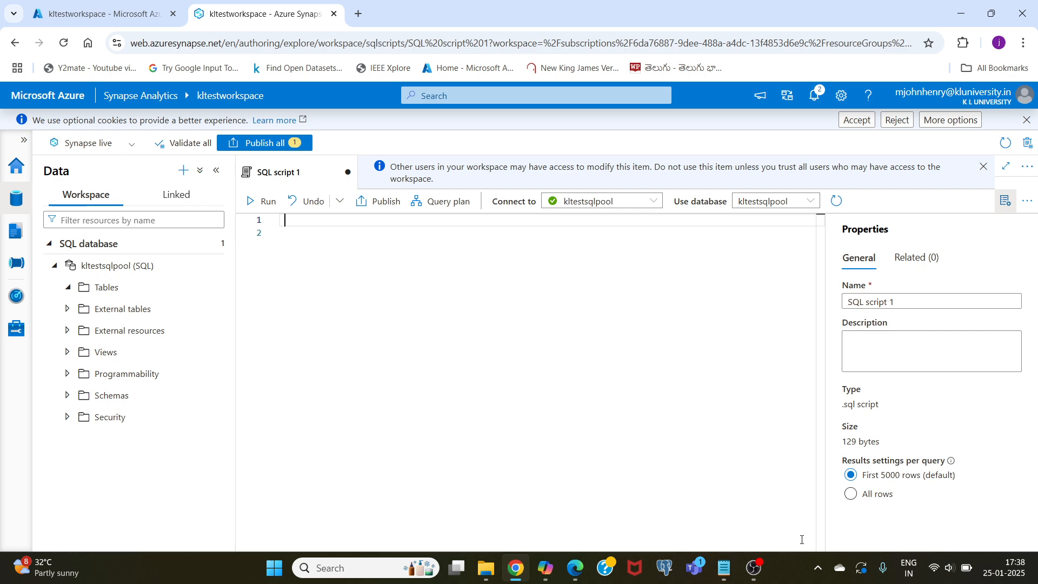
{"action": "left_click", "coordinate": [725, 566]}
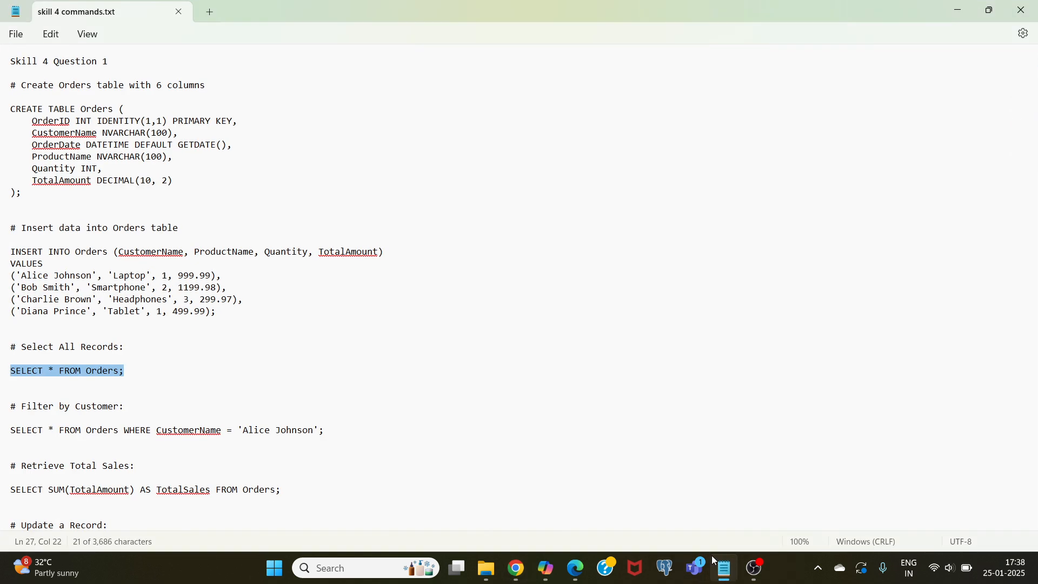
{"action": "scroll", "coordinate": [164, 378], "scroll_direction": "down", "scroll_amount": 5}
{"action": "scroll", "coordinate": [166, 383], "scroll_direction": "down", "scroll_amount": 9}
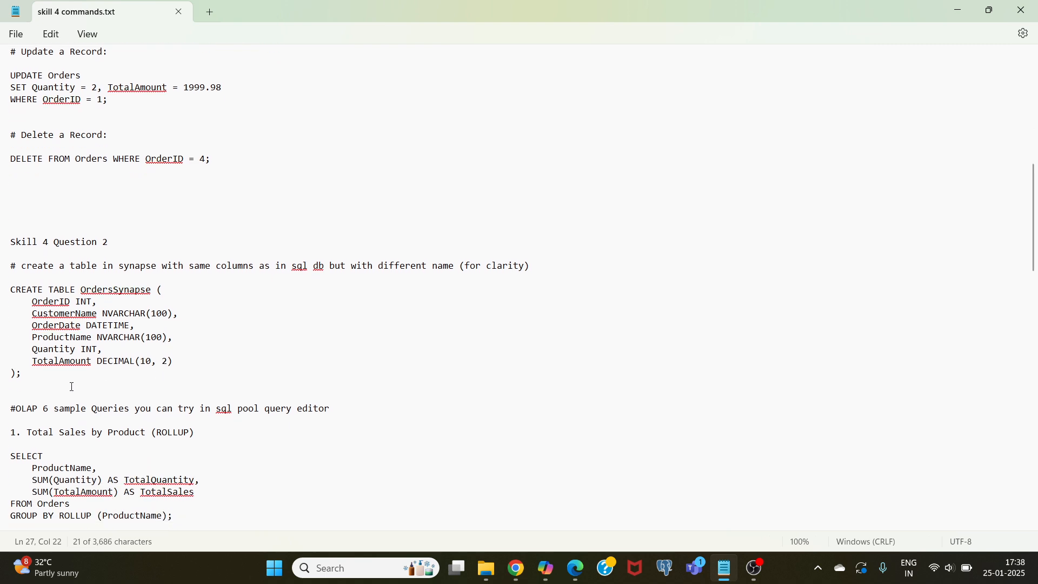
{"action": "left_click_drag", "start_coordinate": [38, 378], "coordinate": [1, 295]}
{"action": "key", "text": "ctrl+c"}
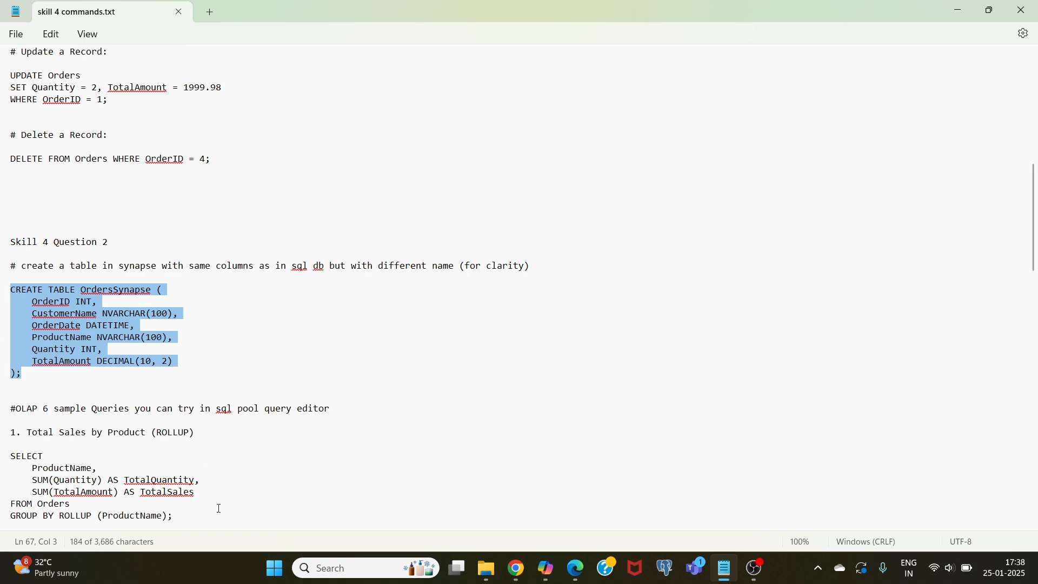
{"action": "left_click", "coordinate": [516, 567]}
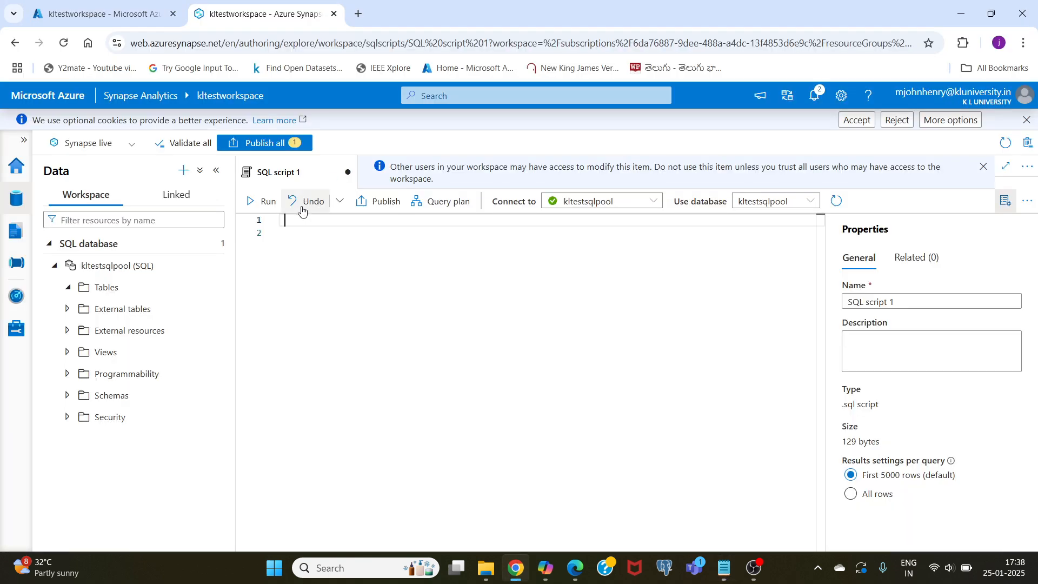
{"action": "key", "text": "ctrl+v"}
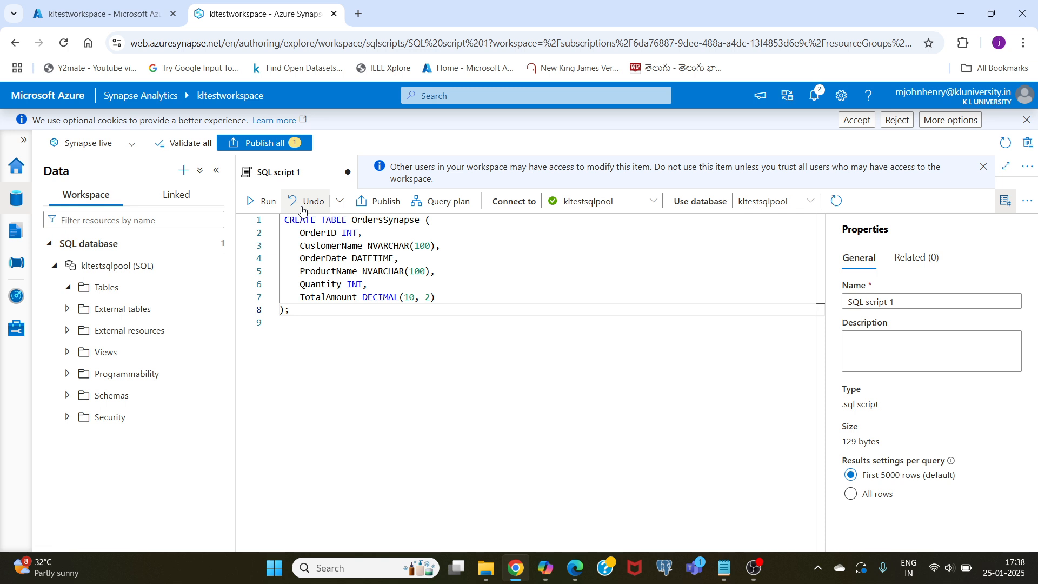
{"action": "left_click", "coordinate": [265, 201]}
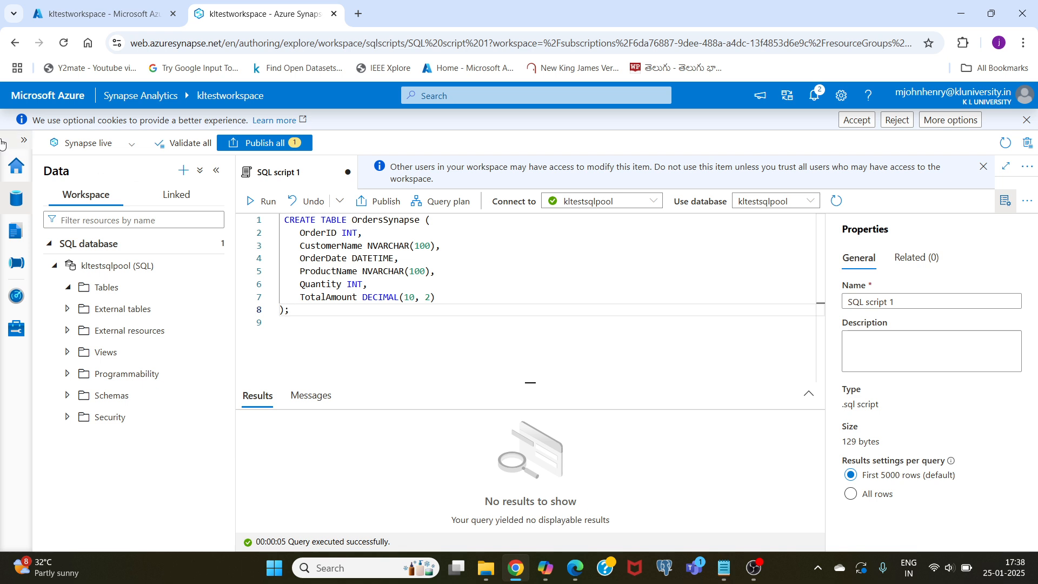
- Refresh the workspace, discarding the unpublished script, and list the tables in kltestsqlpool to check for the new table
{"action": "left_click", "coordinate": [214, 287]}
{"action": "mouse_move", "coordinate": [233, 313]}
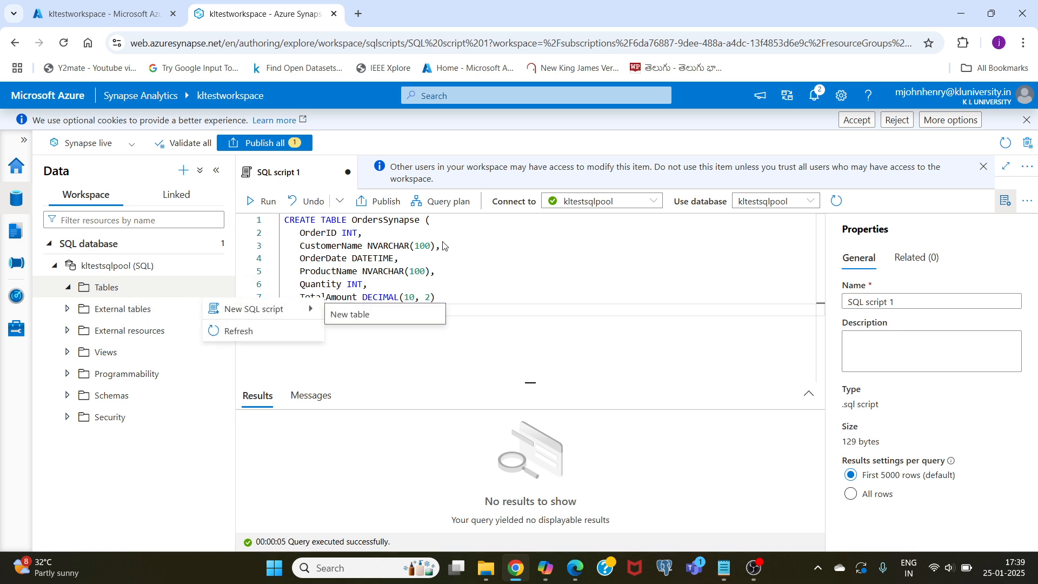
{"action": "left_click", "coordinate": [1007, 143]}
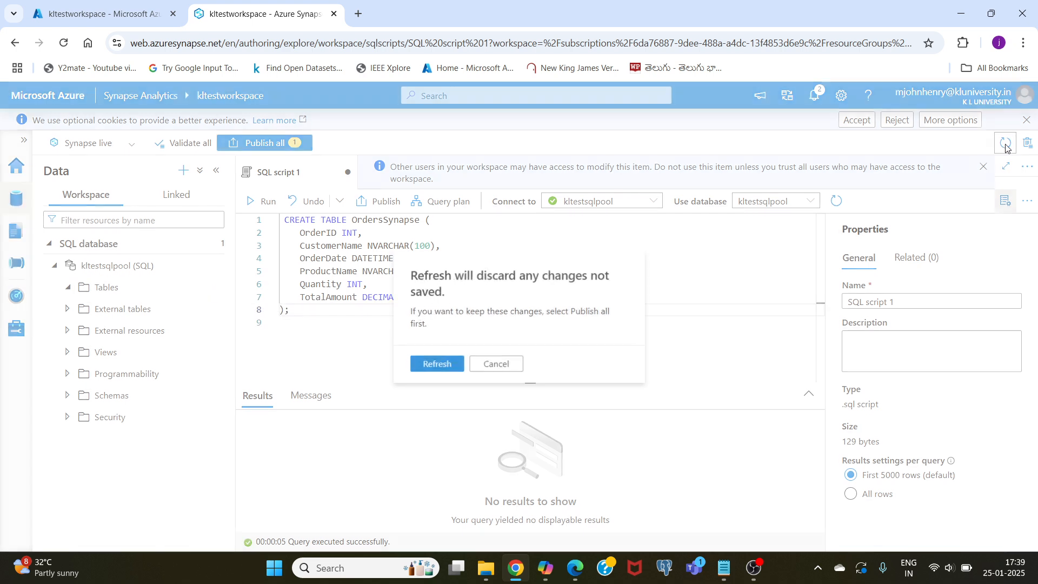
{"action": "left_click", "coordinate": [443, 363]}
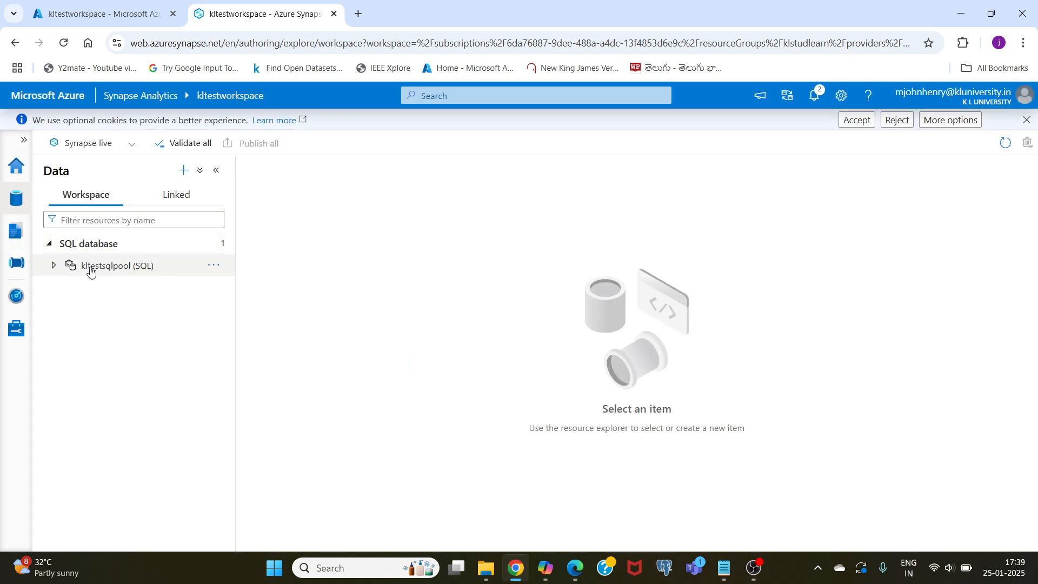
{"action": "left_click", "coordinate": [91, 271]}
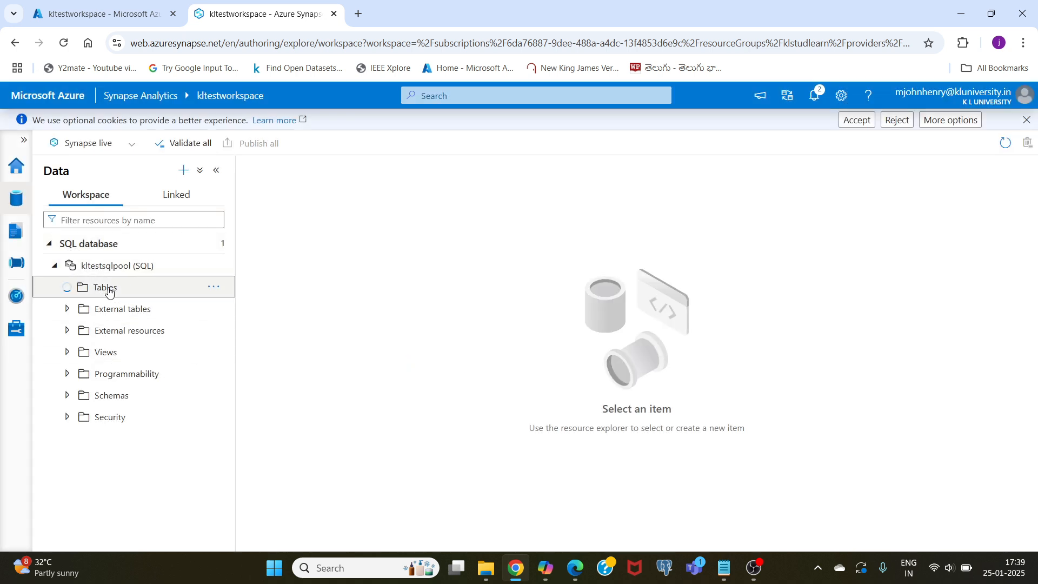
{"action": "left_click", "coordinate": [125, 288]}
{"action": "left_click", "coordinate": [213, 287]}
{"action": "mouse_move", "coordinate": [242, 313]}
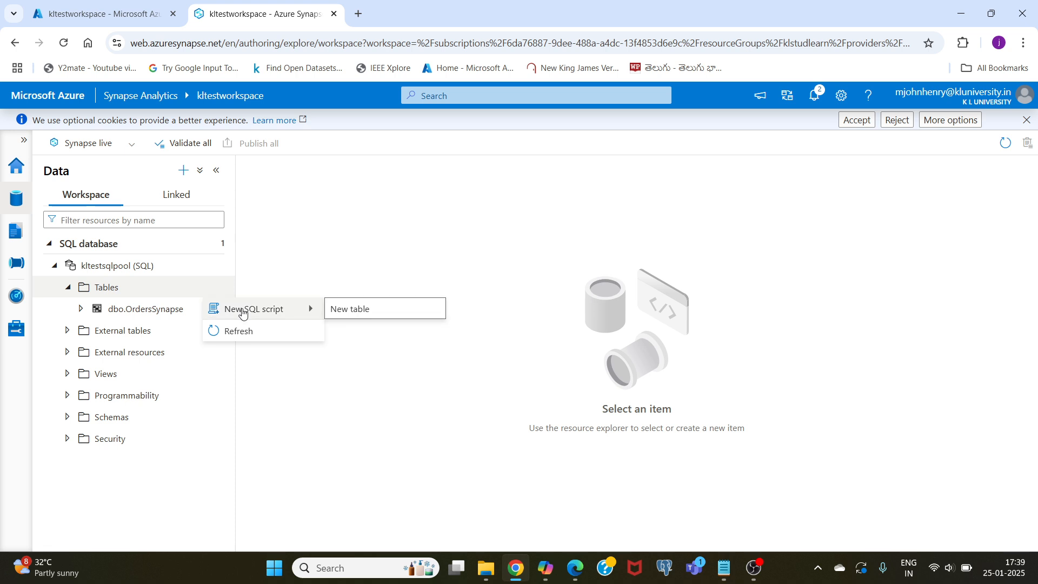
{"action": "left_click", "coordinate": [119, 268]}
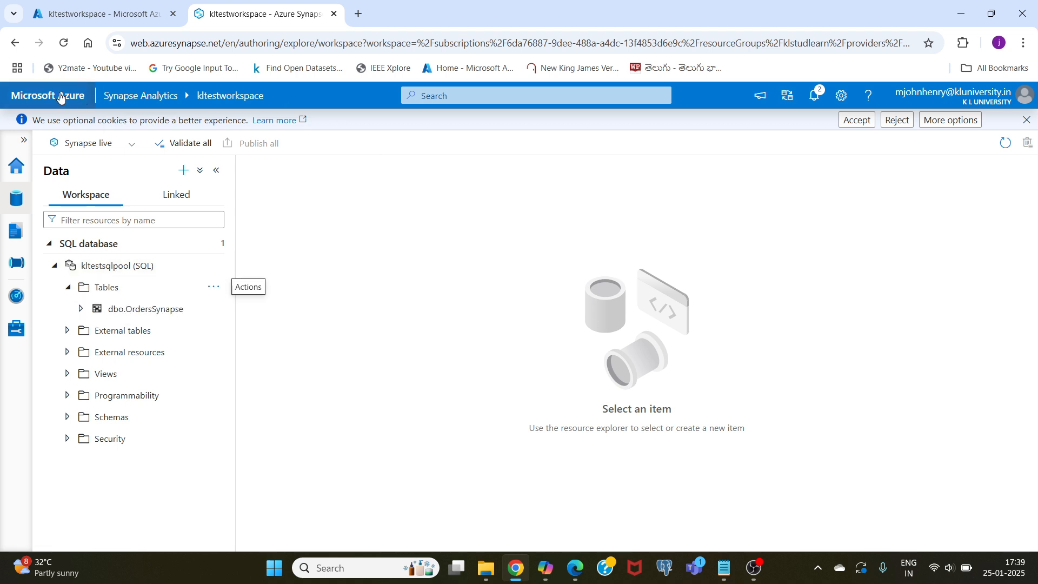
- Create a new pipeline in the workspace's Integrate hub
{"action": "left_click", "coordinate": [15, 264]}
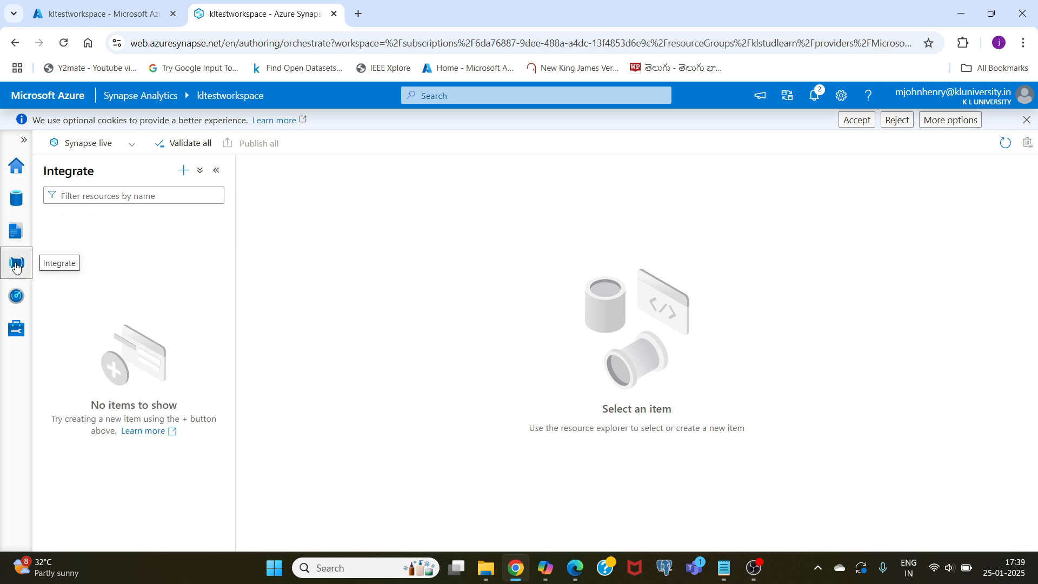
{"action": "left_click", "coordinate": [183, 171]}
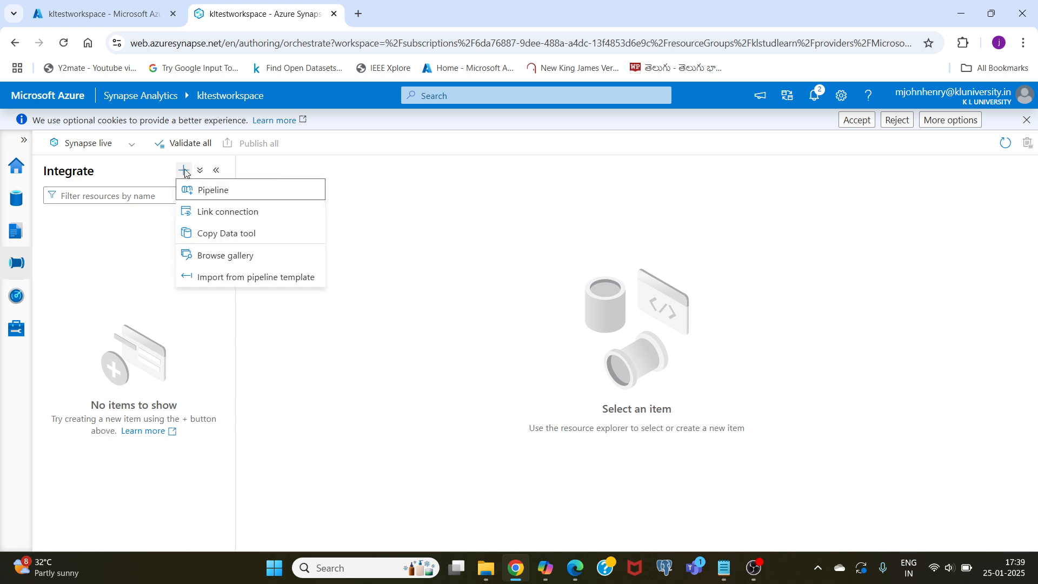
{"action": "left_click", "coordinate": [207, 190]}
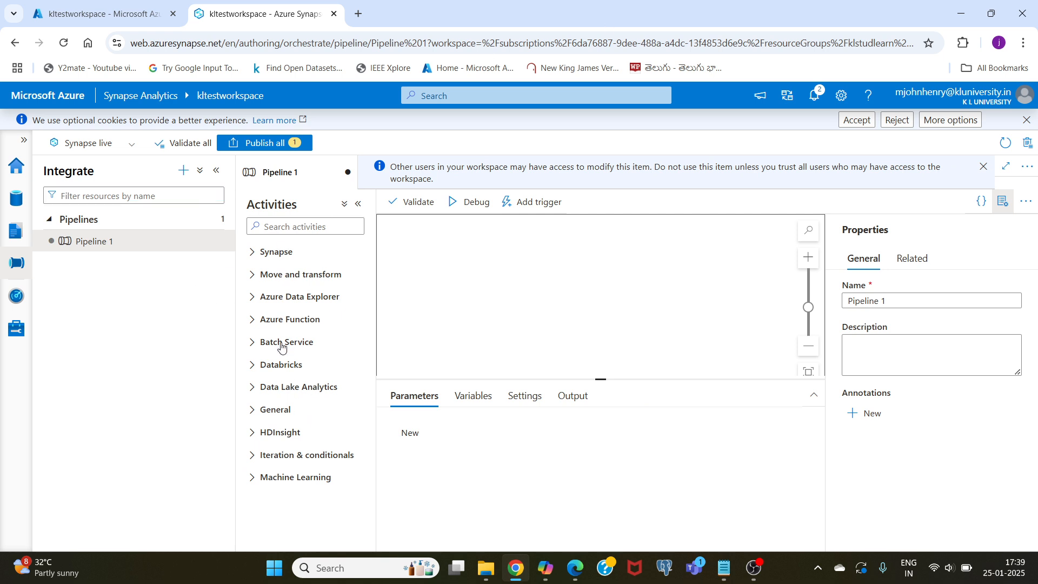
- Add a Copy data activity to Pipeline 1 and start creating a new source dataset for it
{"action": "left_click", "coordinate": [279, 277]}
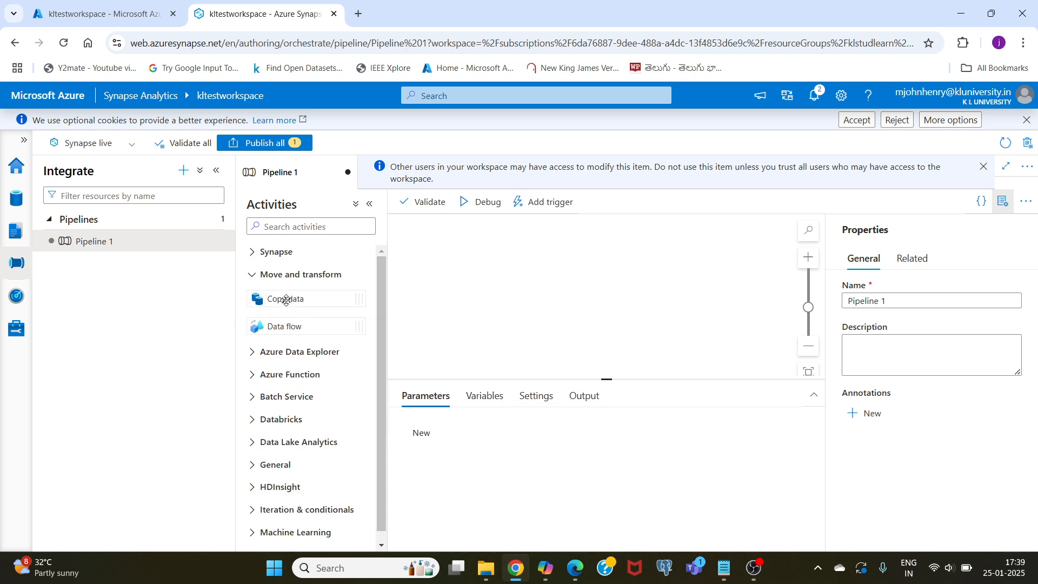
{"action": "left_click_drag", "start_coordinate": [286, 299], "coordinate": [569, 287]}
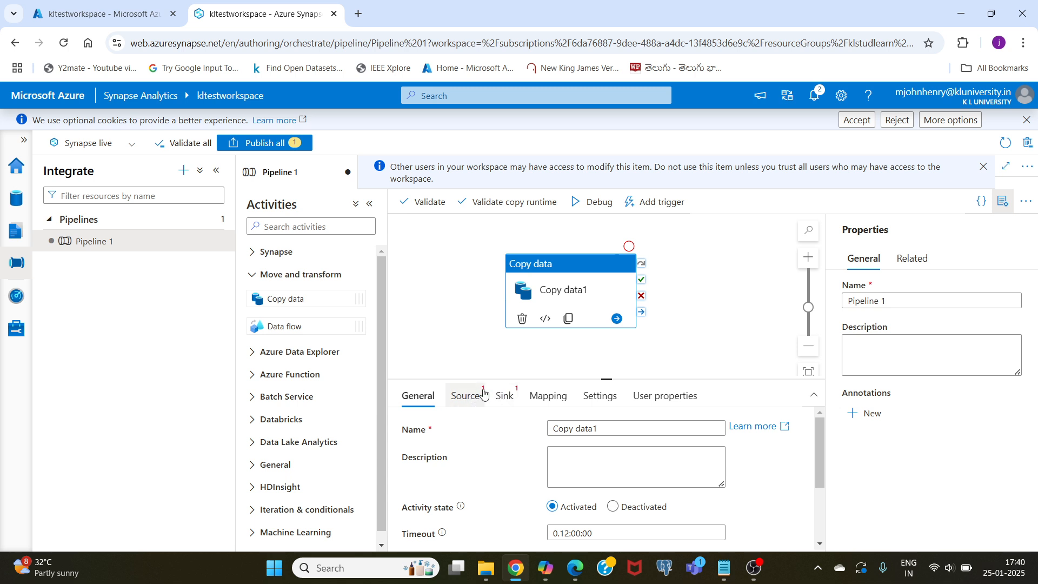
{"action": "left_click", "coordinate": [463, 399]}
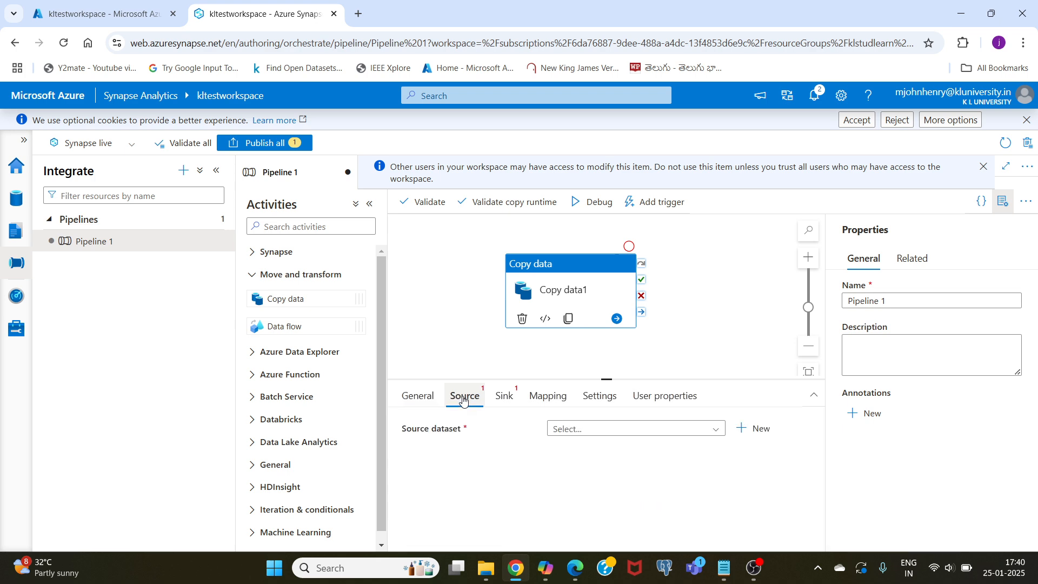
{"action": "left_click", "coordinate": [755, 428]}
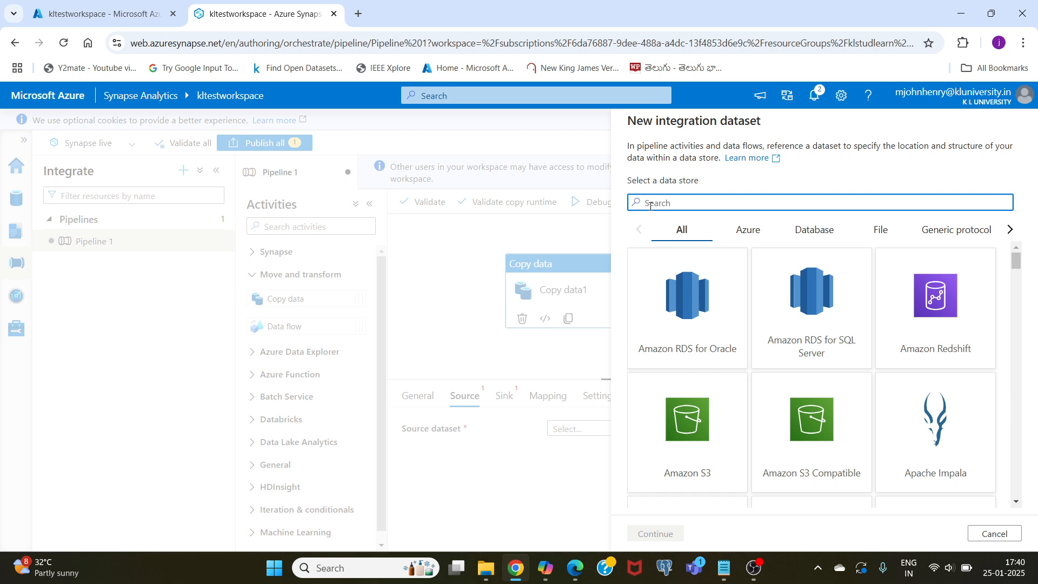
- Search the data stores for azure and choose Azure SQL Database for the new source dataset
{"action": "type", "text": "az"}
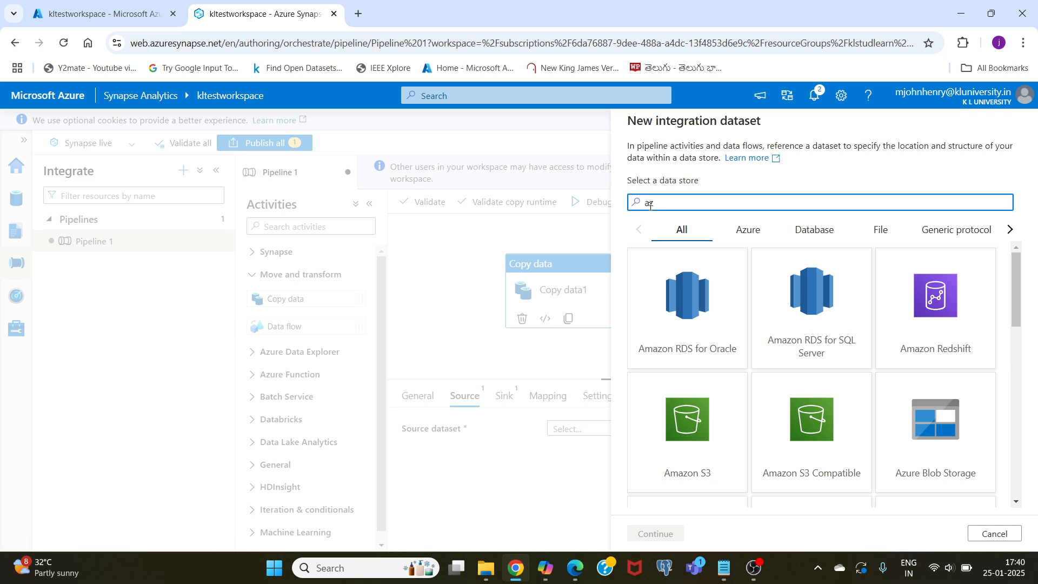
{"action": "type", "text": "ure"}
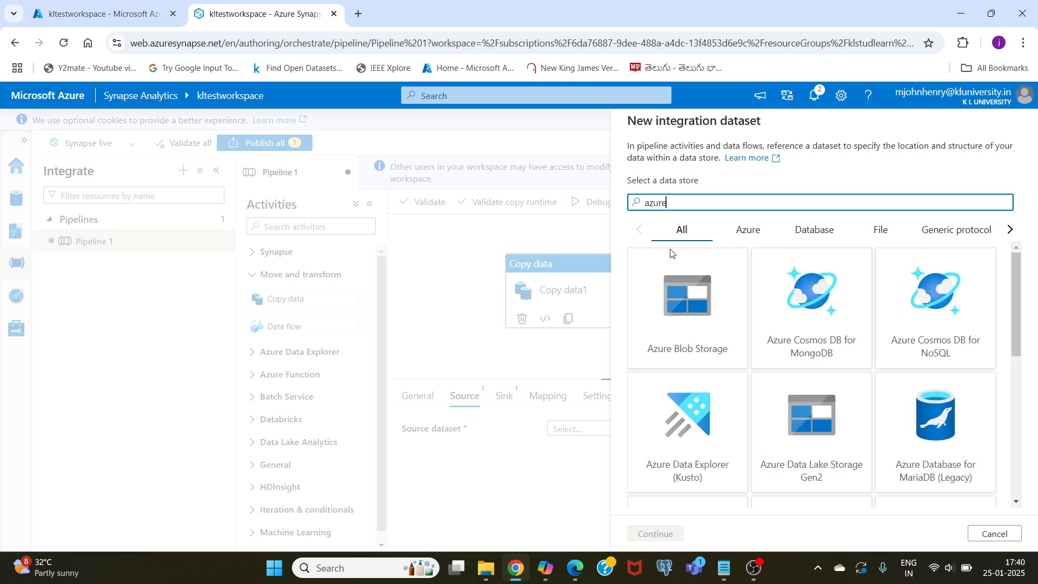
{"action": "scroll", "coordinate": [802, 394], "scroll_direction": "down", "scroll_amount": 3}
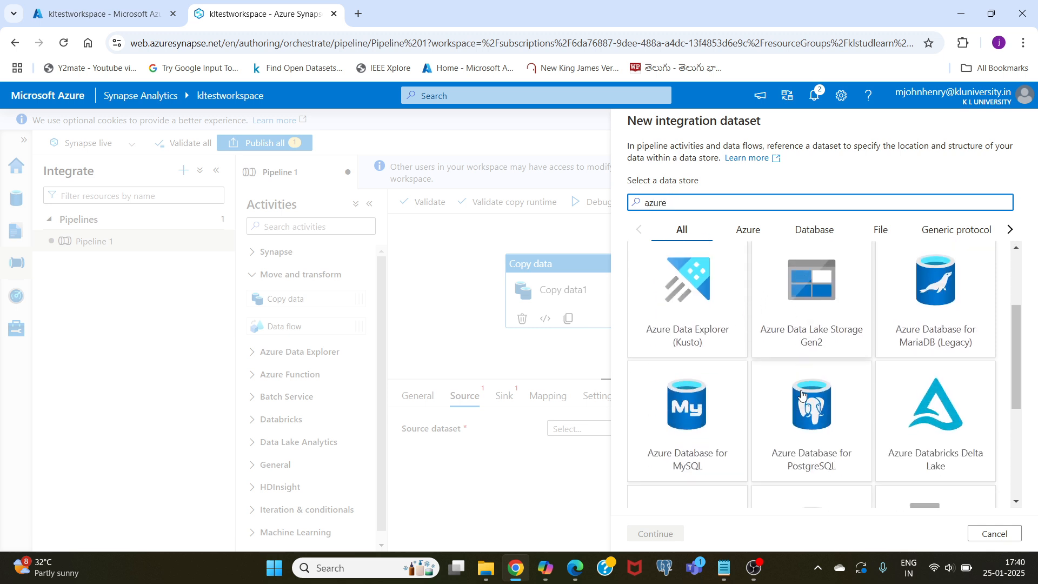
{"action": "scroll", "coordinate": [697, 400], "scroll_direction": "down", "scroll_amount": 1}
{"action": "scroll", "coordinate": [724, 406], "scroll_direction": "down", "scroll_amount": 2}
{"action": "scroll", "coordinate": [722, 405], "scroll_direction": "up", "scroll_amount": 2}
{"action": "scroll", "coordinate": [802, 404], "scroll_direction": "down", "scroll_amount": 2}
{"action": "left_click", "coordinate": [806, 366]}
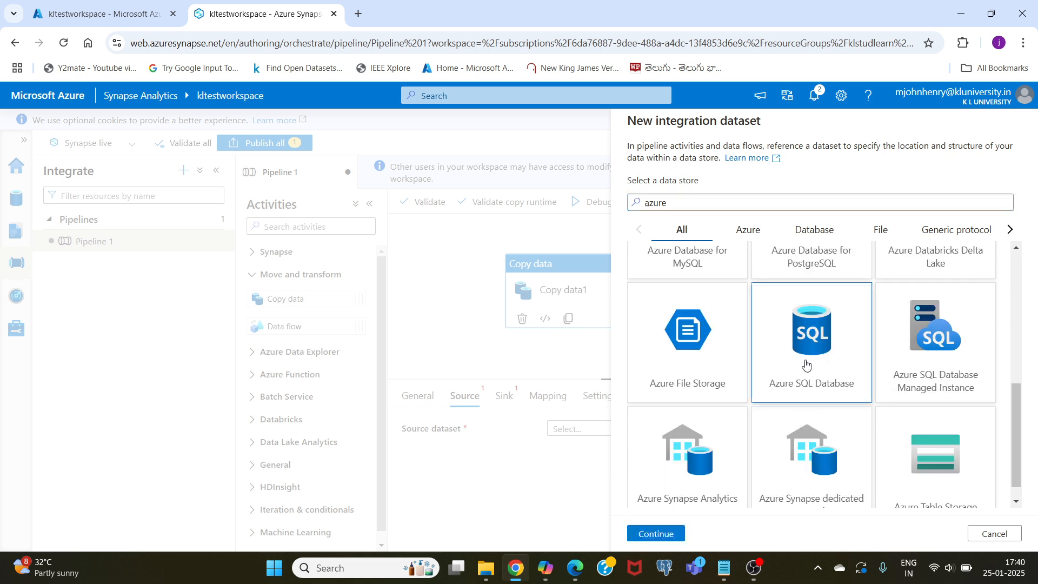
{"action": "left_click", "coordinate": [660, 533]}
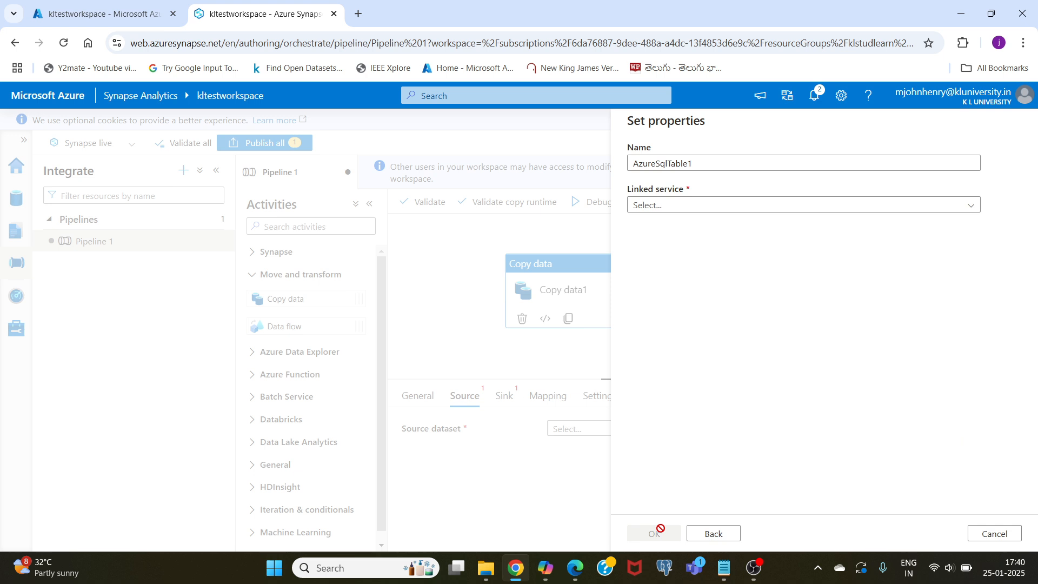
- Create the source dataset from the AzureSqlDatabase1 linked service and its dbo.Orders table
{"action": "left_click", "coordinate": [674, 210]}
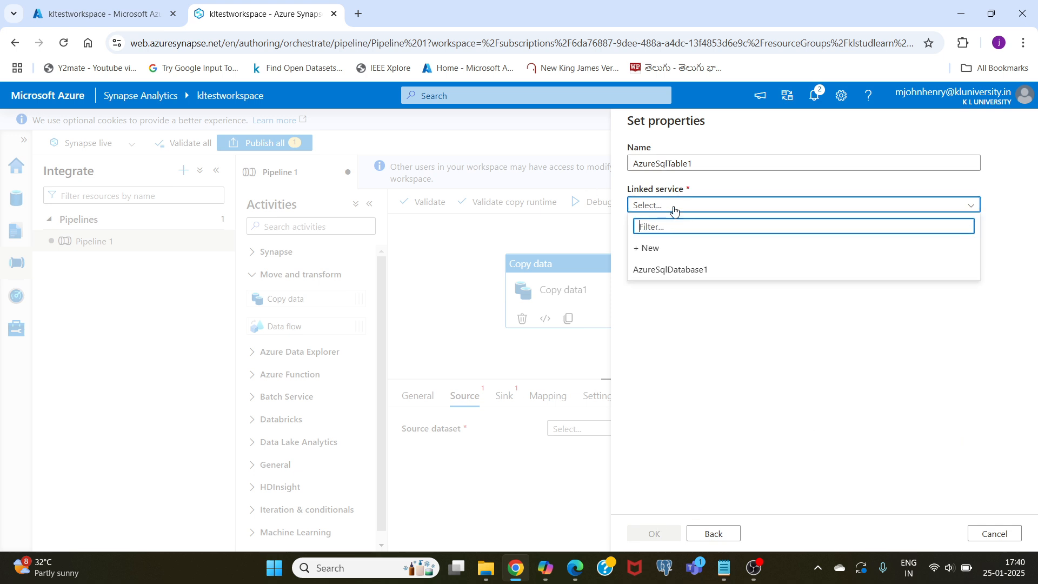
{"action": "left_click", "coordinate": [659, 270]}
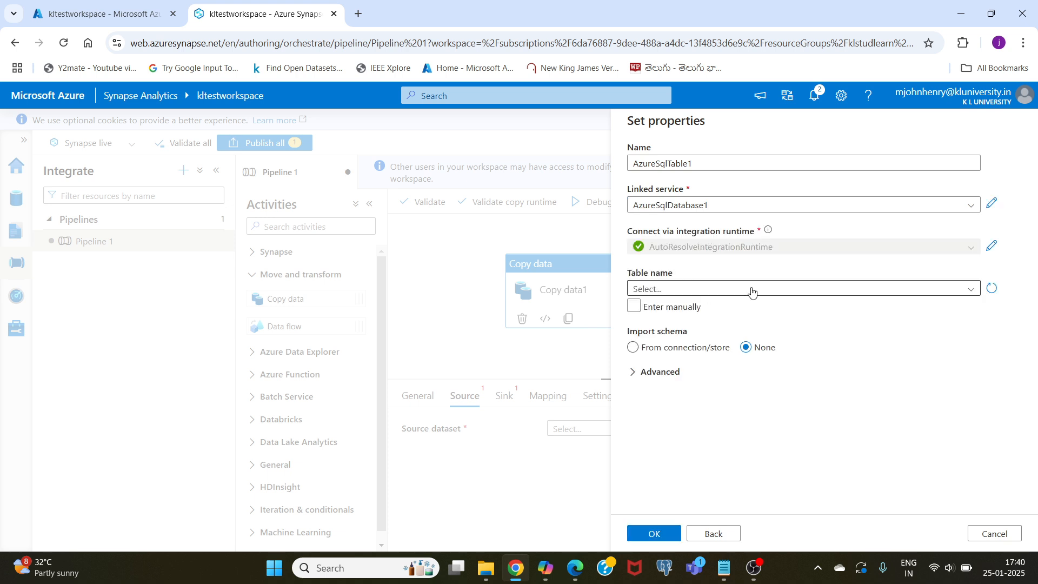
{"action": "left_click", "coordinate": [692, 293]}
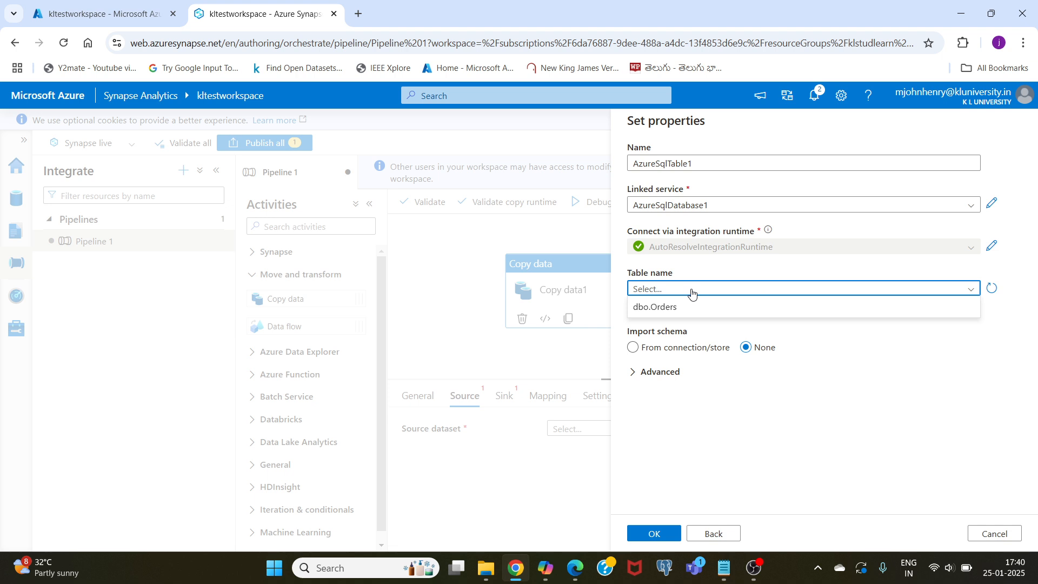
{"action": "left_click", "coordinate": [674, 308]}
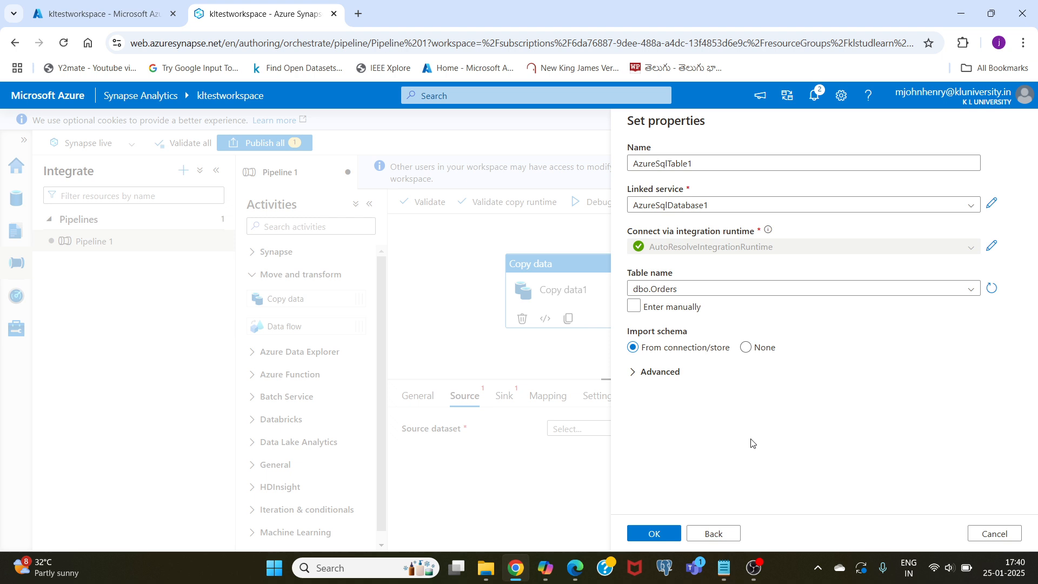
{"action": "left_click", "coordinate": [653, 535]}
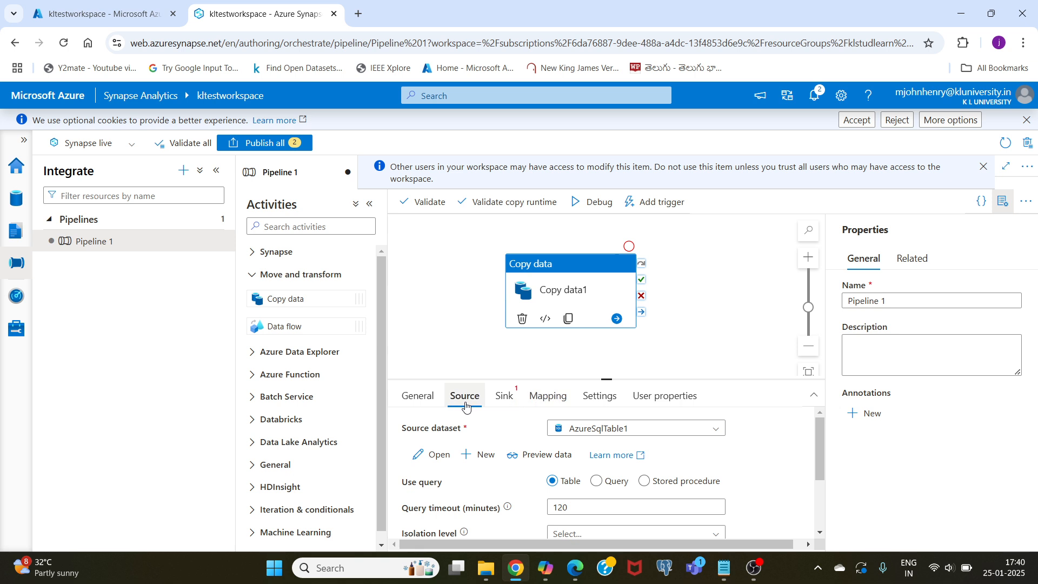
- Start a new sink dataset for the copy activity, using Azure Synapse dedicated SQL pool as its data store
{"action": "scroll", "coordinate": [462, 355], "scroll_direction": "down", "scroll_amount": 1}
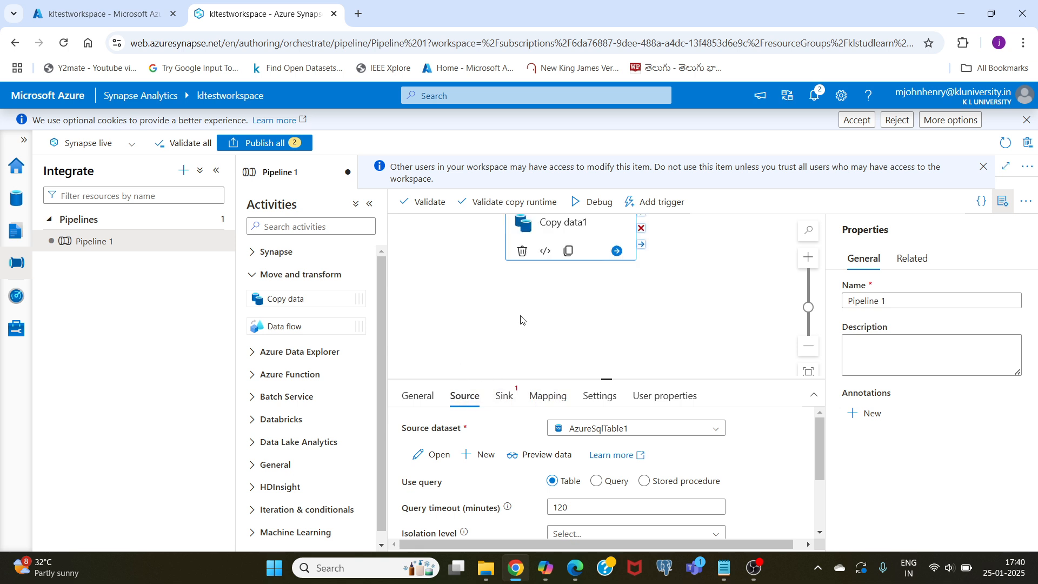
{"action": "left_click", "coordinate": [505, 398]}
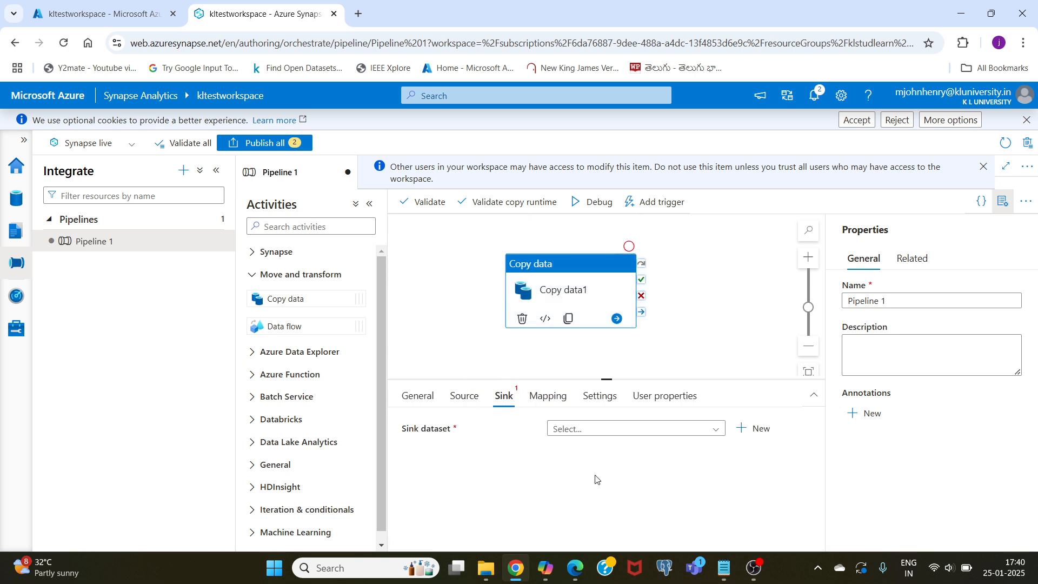
{"action": "left_click", "coordinate": [763, 430]}
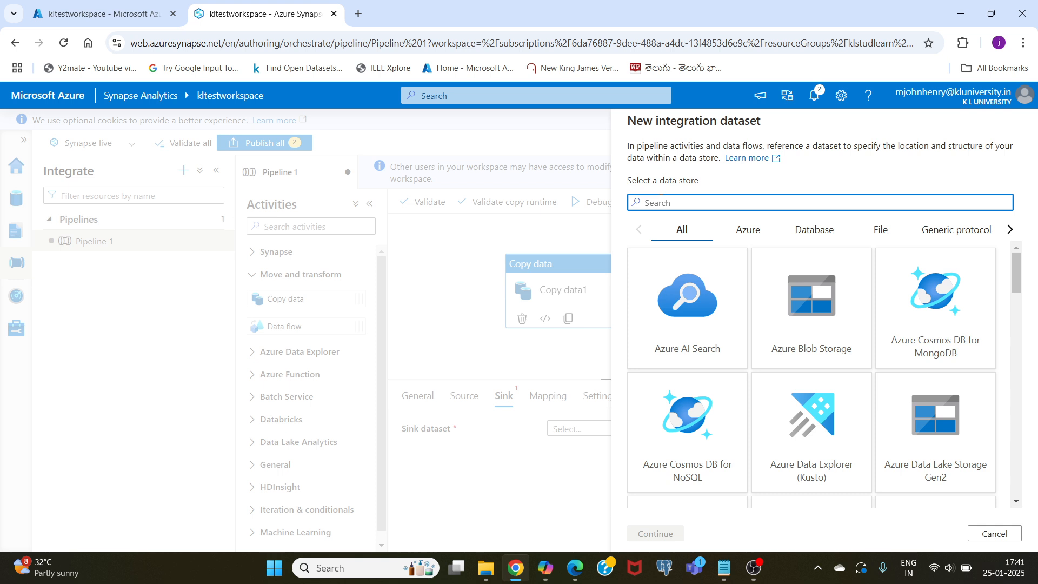
{"action": "type", "text": "pool"}
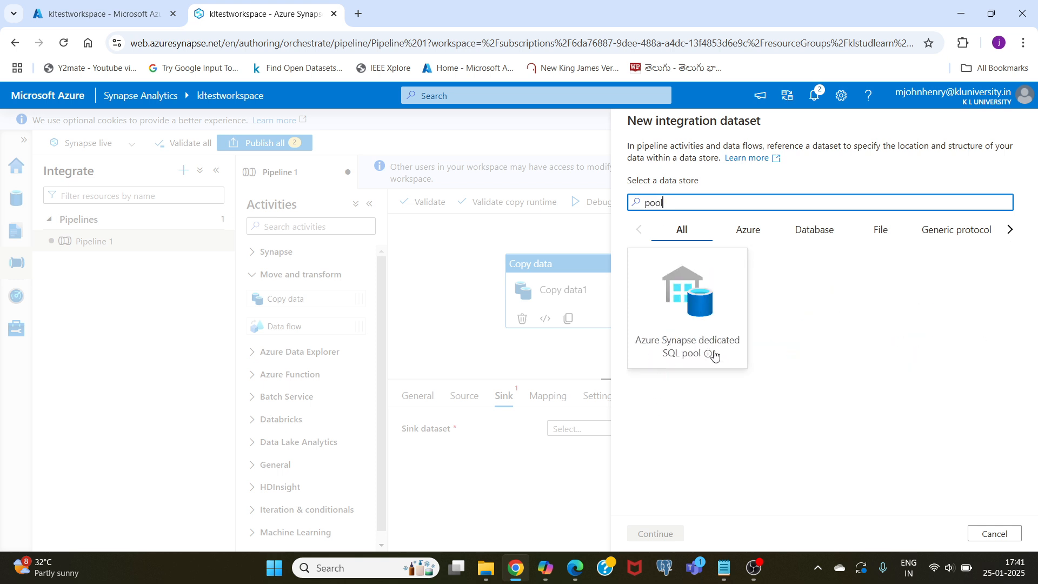
{"action": "left_click", "coordinate": [680, 323]}
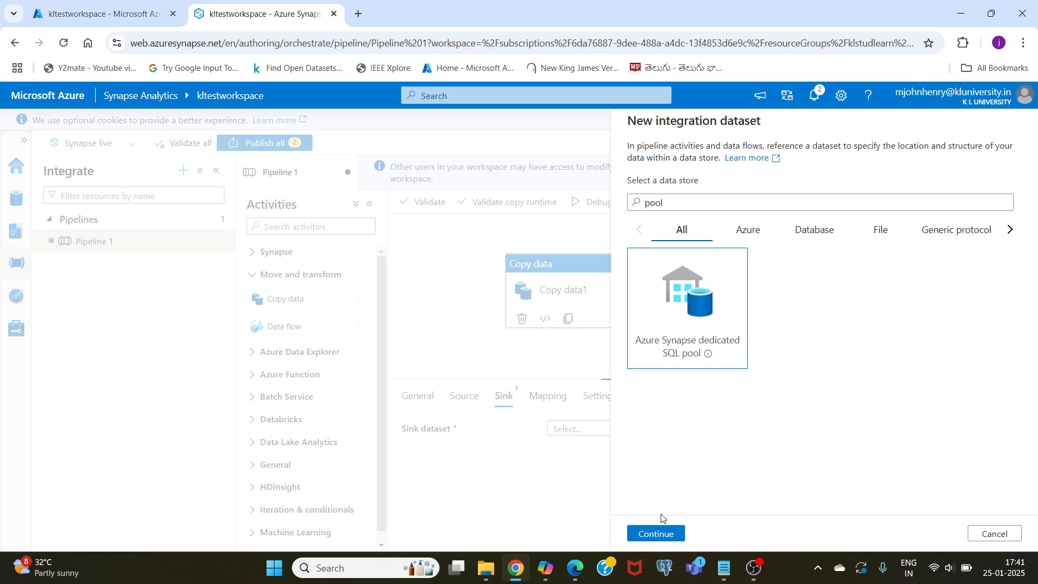
{"action": "left_click", "coordinate": [652, 533]}
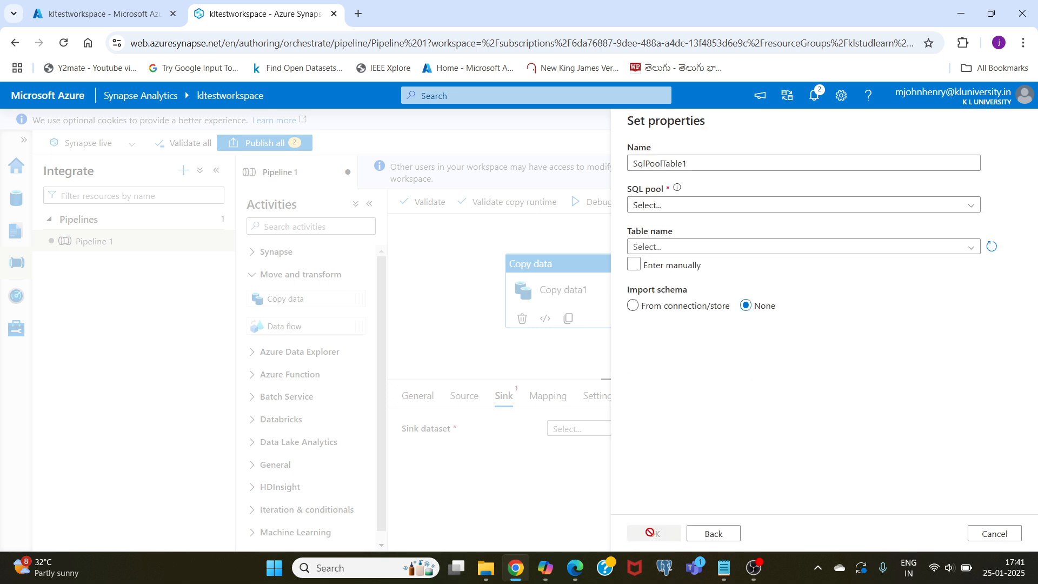
- Create the sink dataset from the dbo.OrdersSynapse table in kltestsqlpool
{"action": "left_click", "coordinate": [642, 163]}
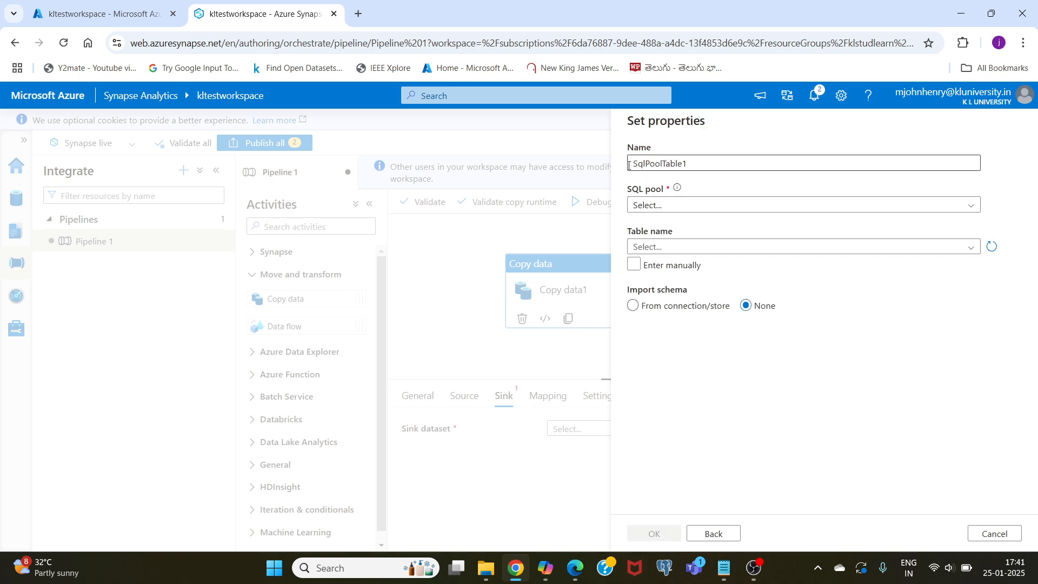
{"action": "left_click", "coordinate": [653, 211]}
{"action": "left_click", "coordinate": [652, 211]}
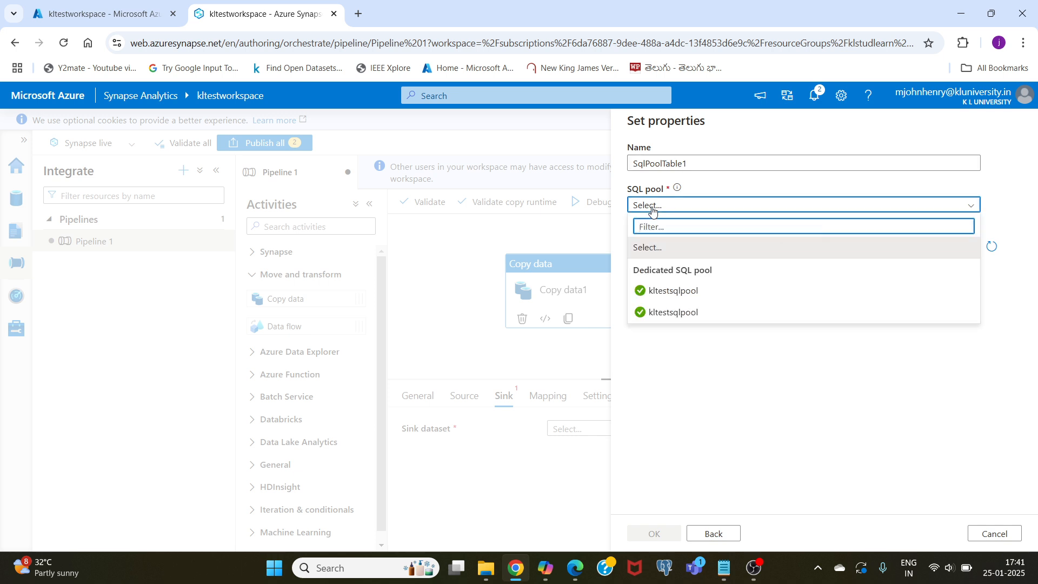
{"action": "left_click", "coordinate": [673, 293]}
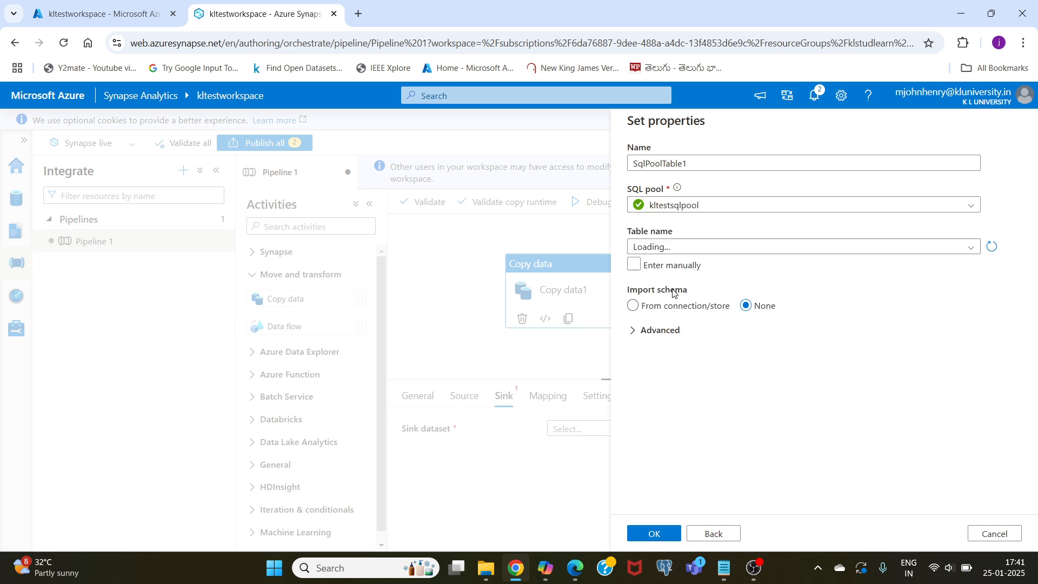
{"action": "left_click", "coordinate": [668, 248]}
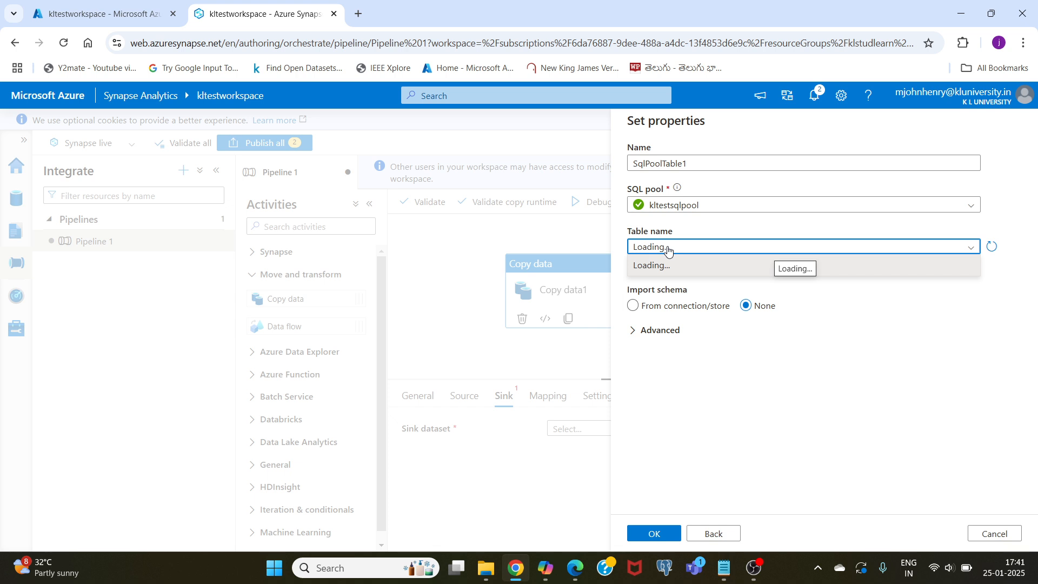
{"action": "left_click", "coordinate": [668, 249]}
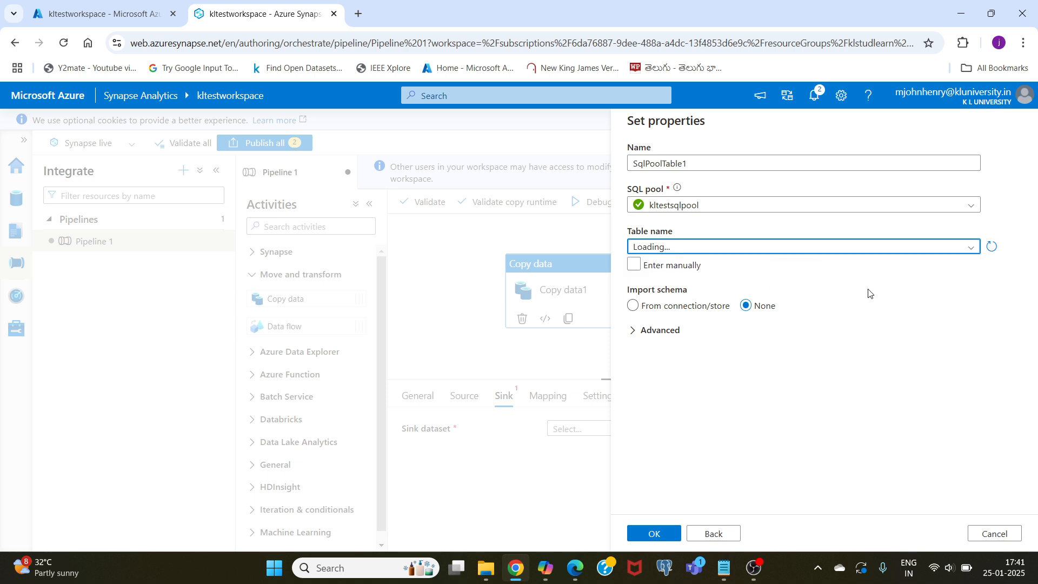
{"action": "left_click", "coordinate": [649, 247]}
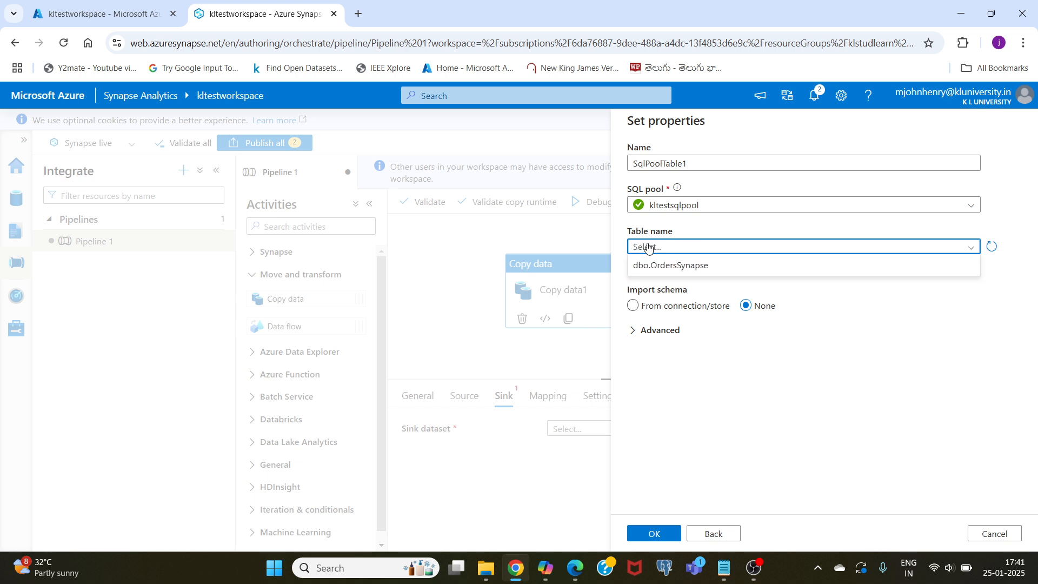
{"action": "left_click", "coordinate": [673, 266]}
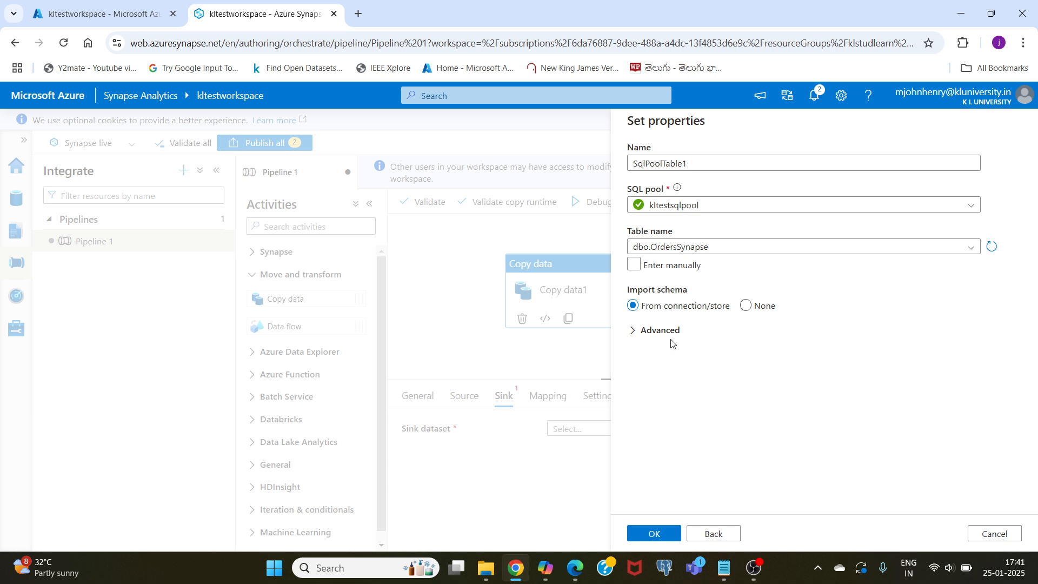
{"action": "left_click", "coordinate": [657, 535]}
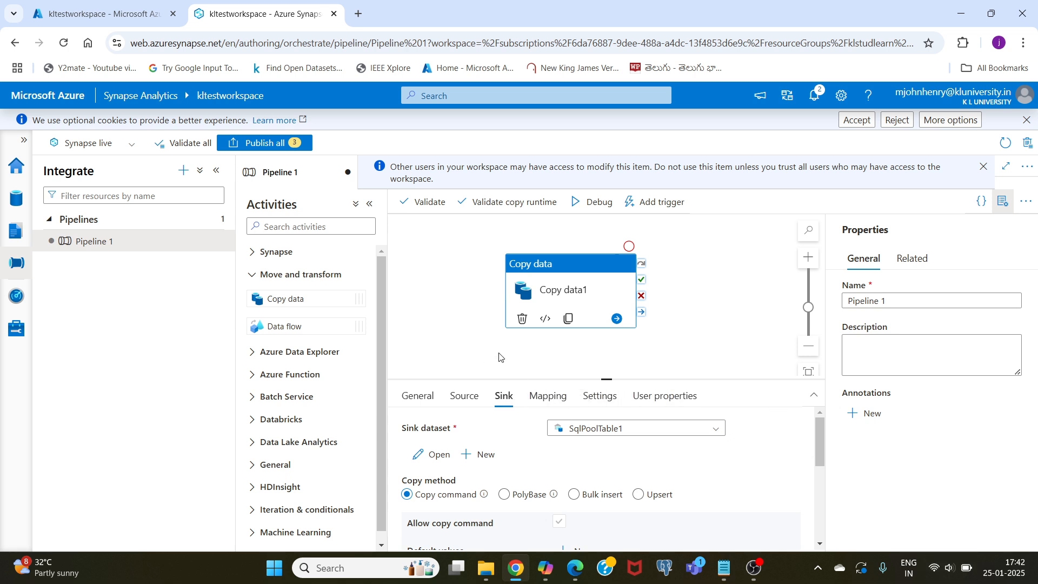
- Validate Pipeline 1 and dismiss the validation output
{"action": "left_click", "coordinate": [425, 200]}
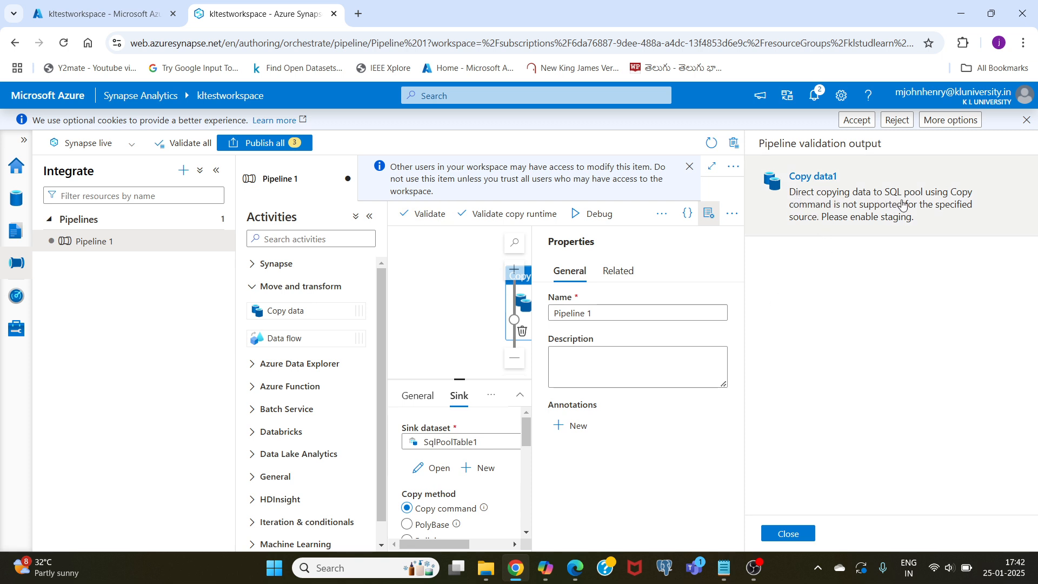
{"action": "left_click", "coordinate": [792, 527]}
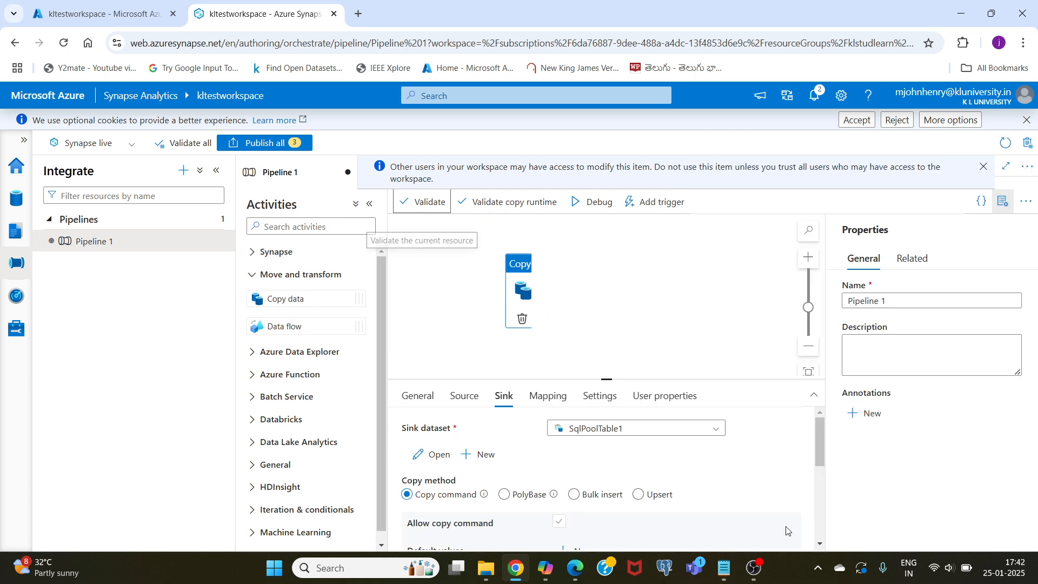
- Enable staging on the copy activity with the kltestworkspace-WorkspaceDefaultStorage linked service and validate the pipeline again
{"action": "left_click", "coordinate": [598, 399]}
{"action": "scroll", "coordinate": [494, 471], "scroll_direction": "down", "scroll_amount": 1}
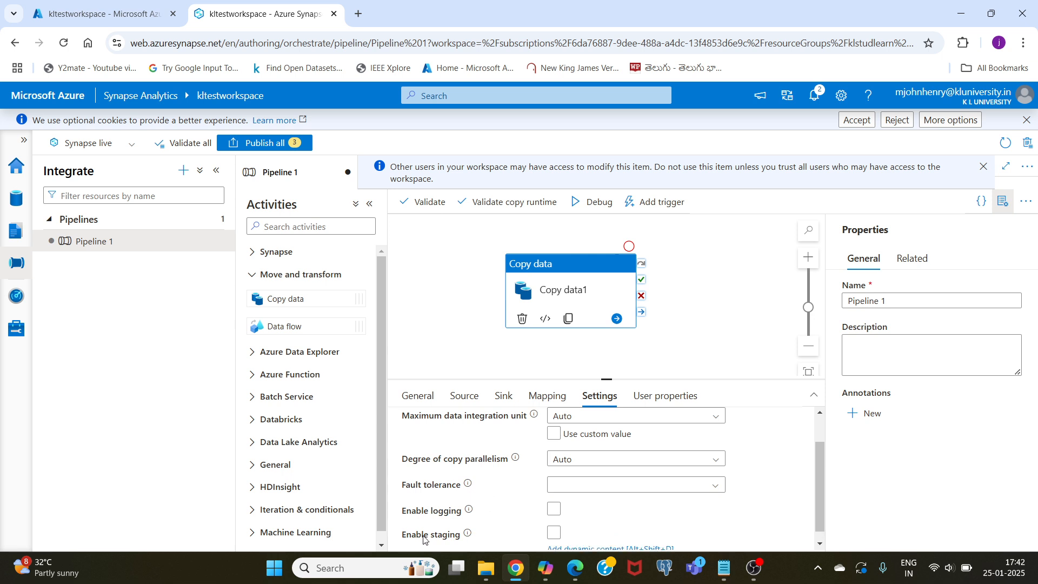
{"action": "left_click", "coordinate": [553, 533]}
{"action": "scroll", "coordinate": [770, 502], "scroll_direction": "down", "scroll_amount": 1}
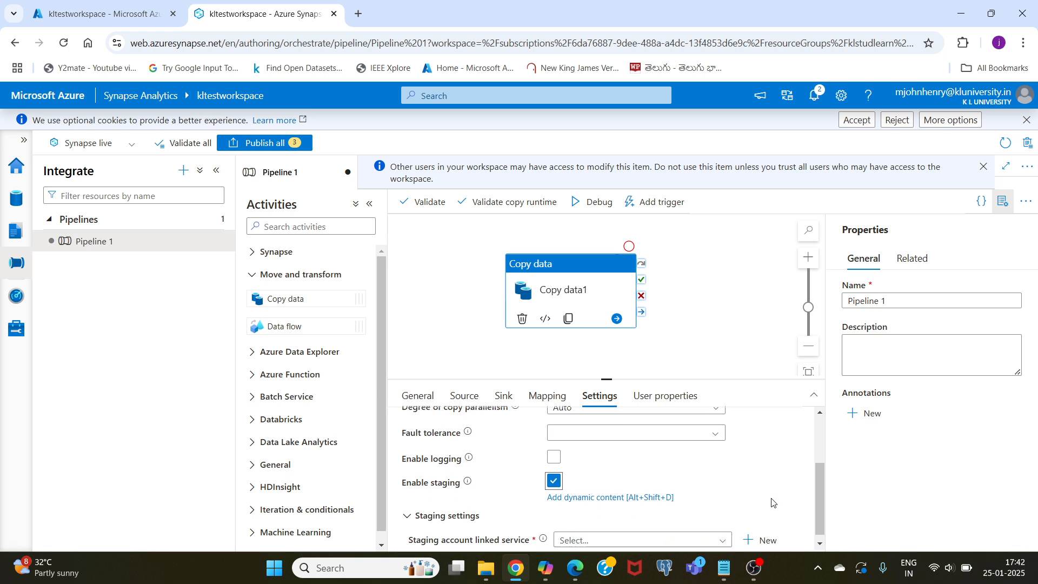
{"action": "left_click", "coordinate": [596, 534]}
{"action": "scroll", "coordinate": [610, 498], "scroll_direction": "down", "scroll_amount": 1}
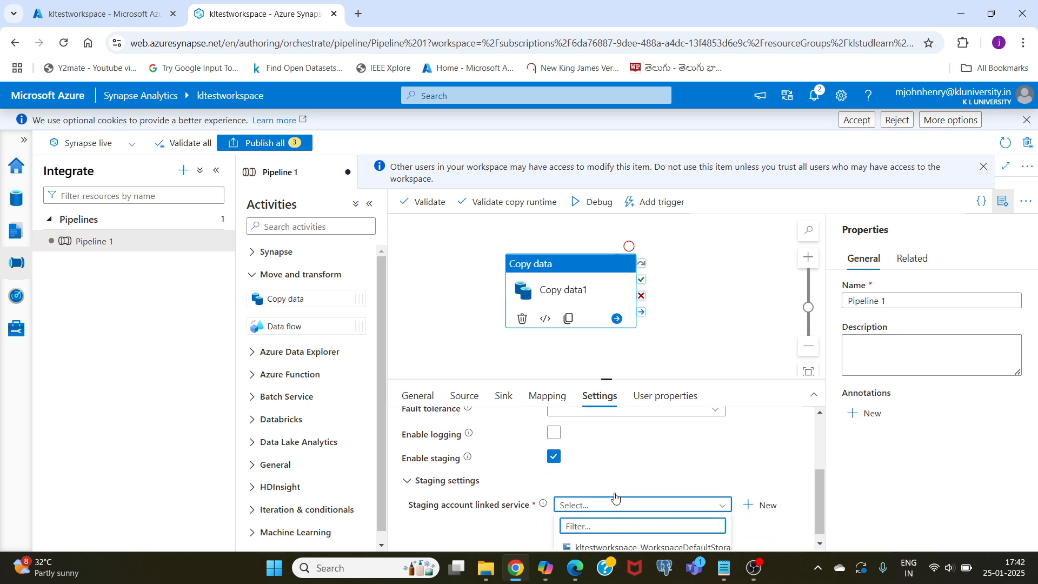
{"action": "left_click", "coordinate": [605, 540]}
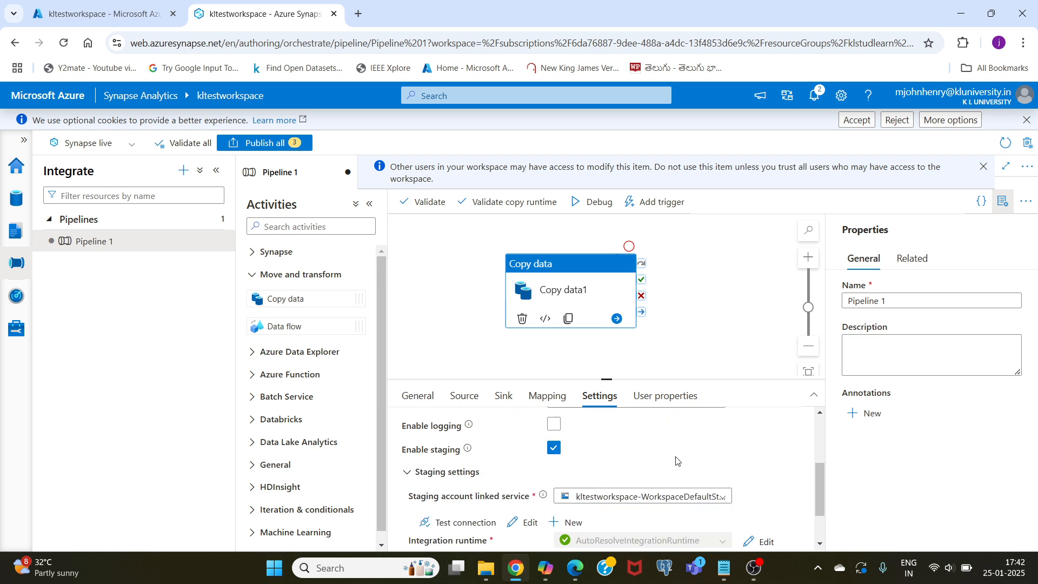
{"action": "left_click", "coordinate": [430, 203]}
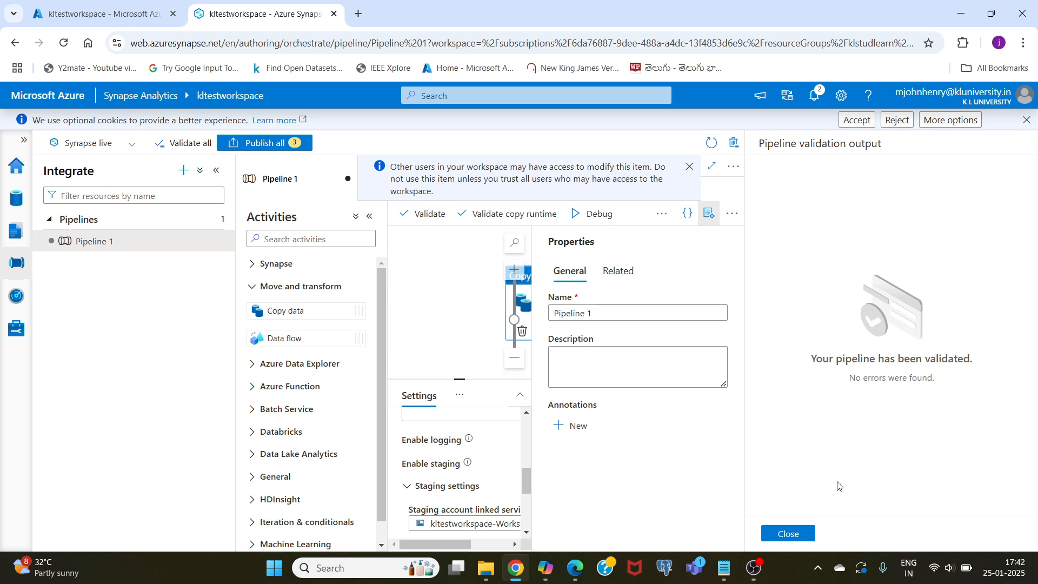
- Dismiss the validation output and start a debug run of Pipeline 1, checking the status of its copy activity
{"action": "left_click", "coordinate": [788, 533]}
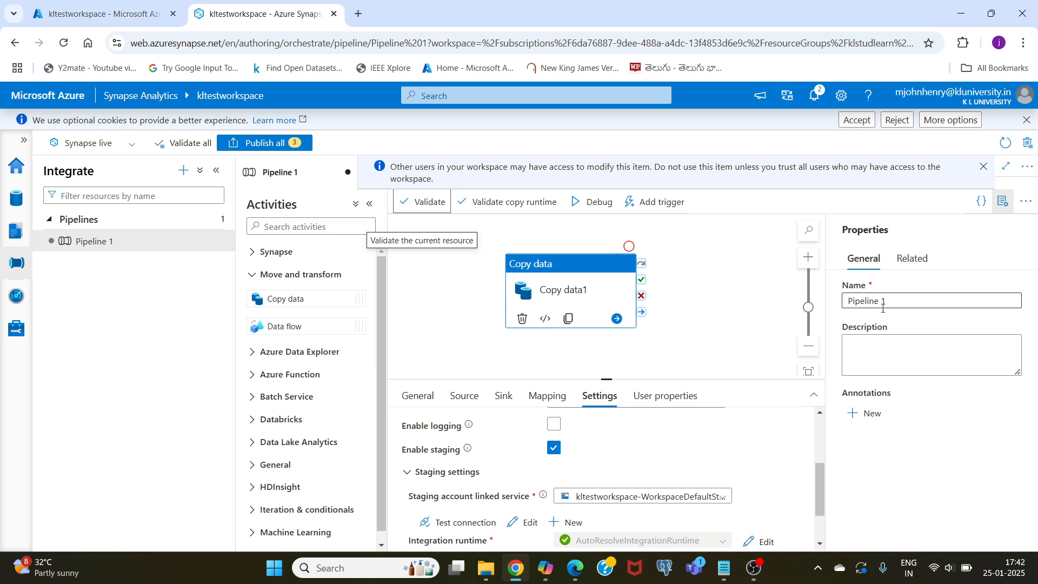
{"action": "left_click", "coordinate": [597, 203]}
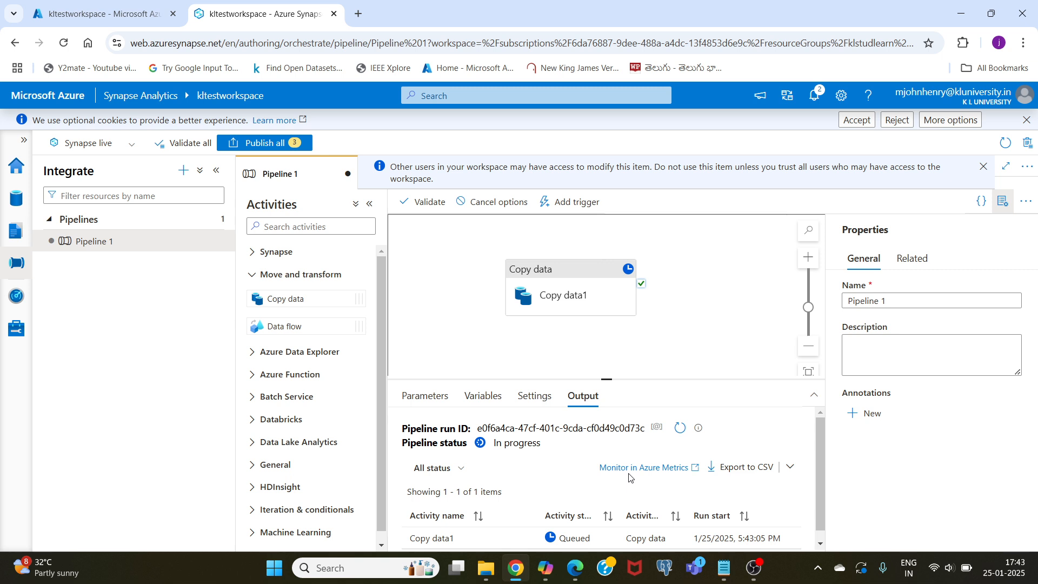
{"action": "scroll", "coordinate": [630, 477], "scroll_direction": "down", "scroll_amount": 1}
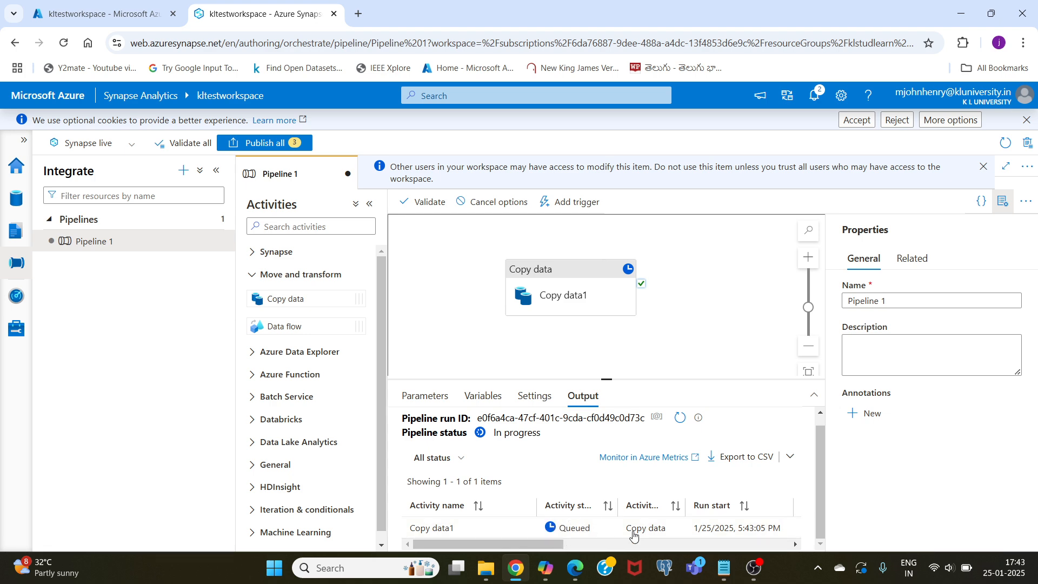
{"action": "left_click", "coordinate": [755, 567]}
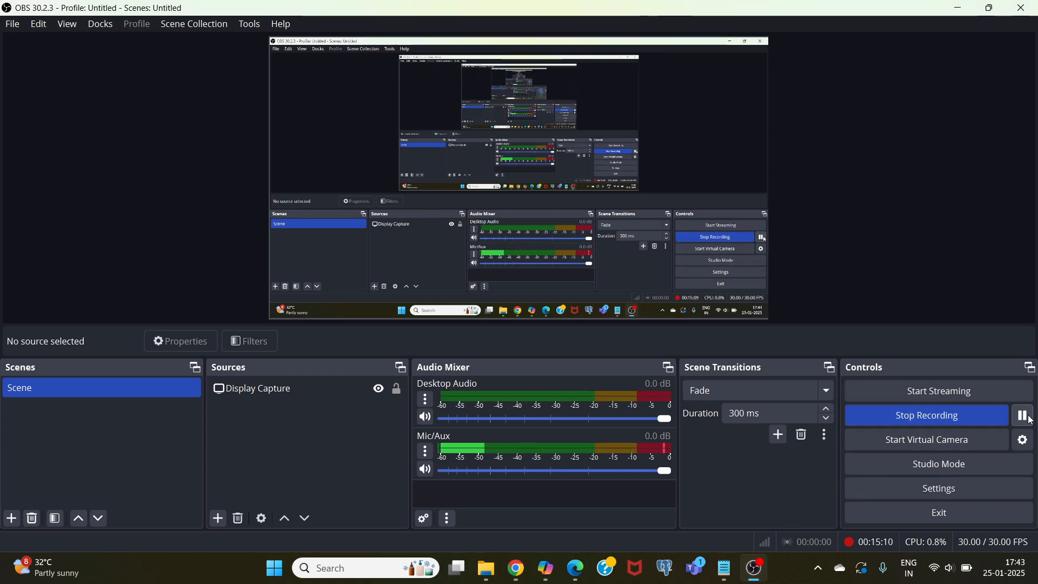
{"action": "left_click", "coordinate": [516, 567]}
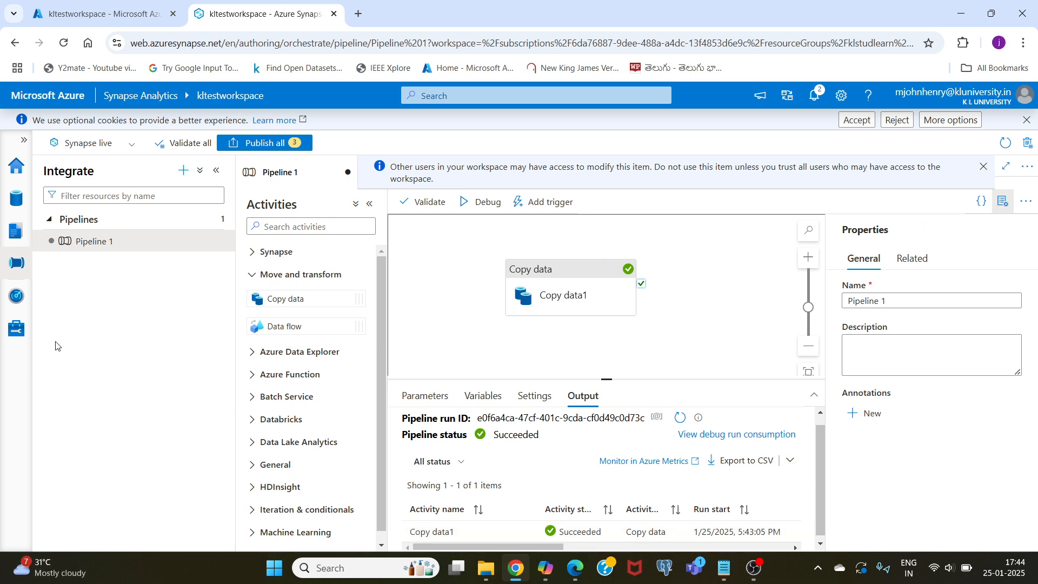
- Query the top 100 rows of the dbo.OrdersSynapse table in kltestsqlpool with a new SQL script
{"action": "left_click", "coordinate": [18, 205]}
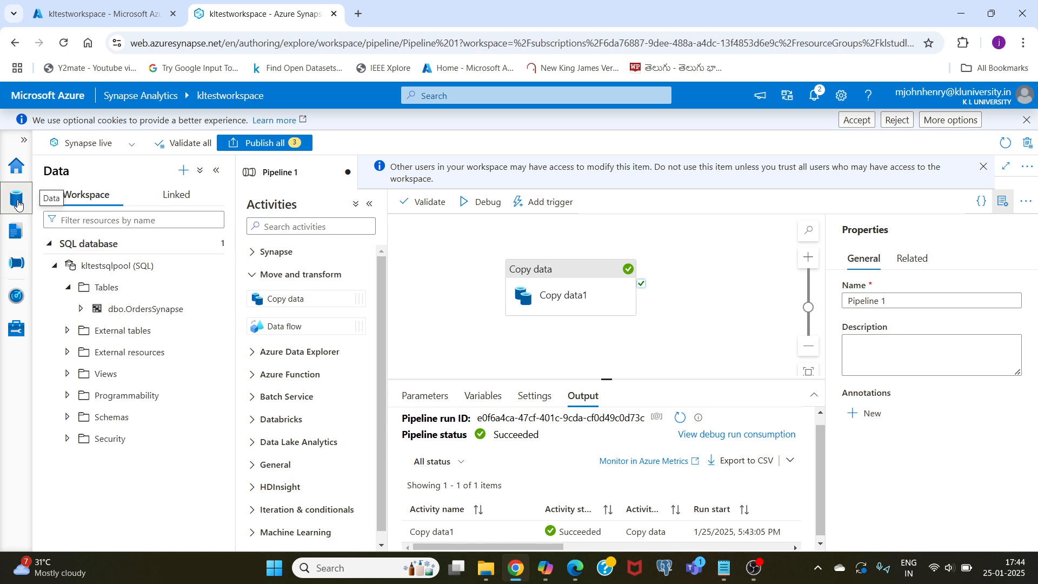
{"action": "left_click", "coordinate": [115, 290]}
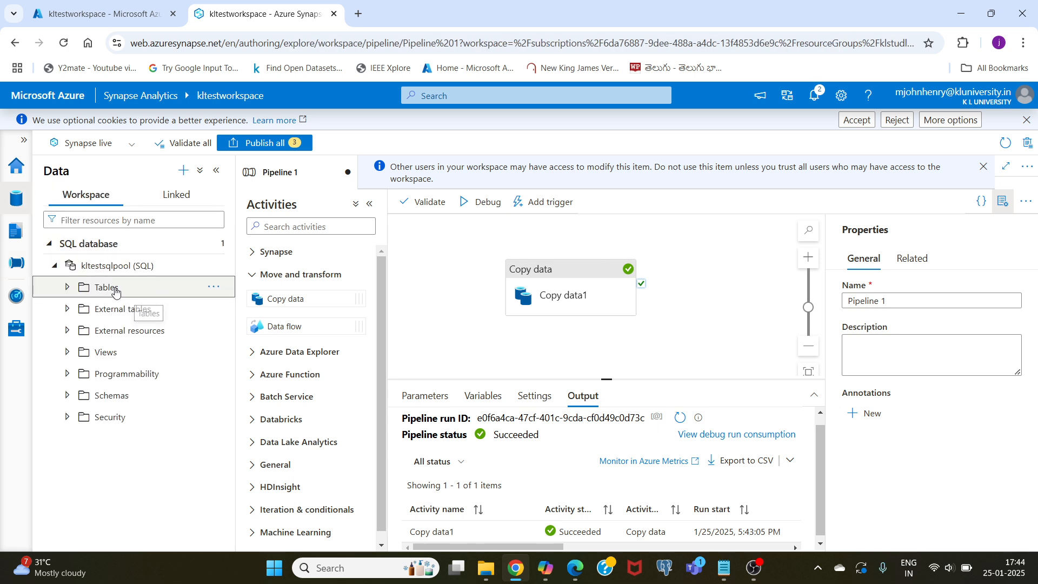
{"action": "left_click", "coordinate": [115, 290]}
{"action": "left_click", "coordinate": [215, 313]}
{"action": "mouse_move", "coordinate": [236, 330]}
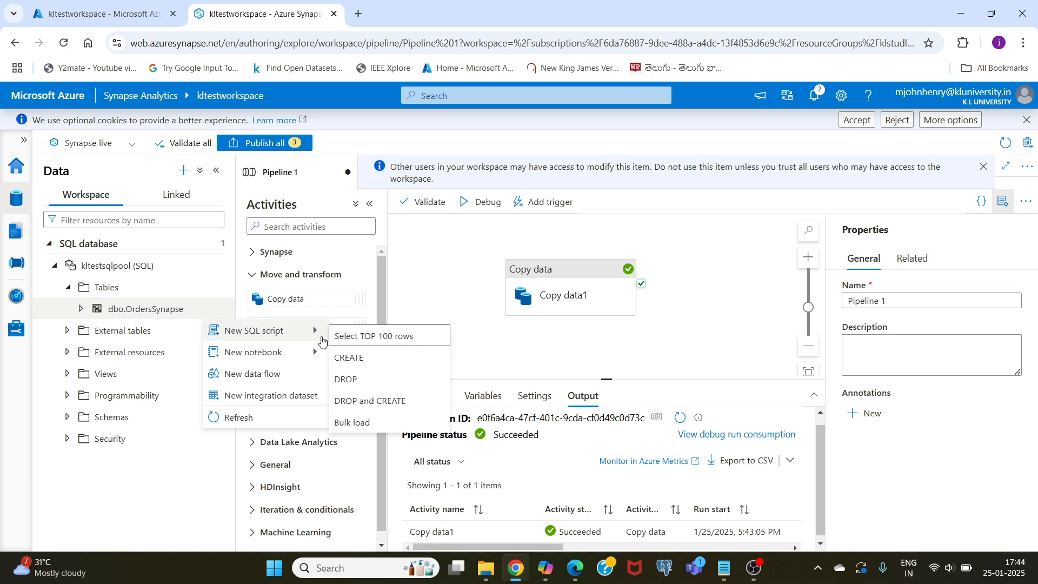
{"action": "left_click", "coordinate": [359, 339]}
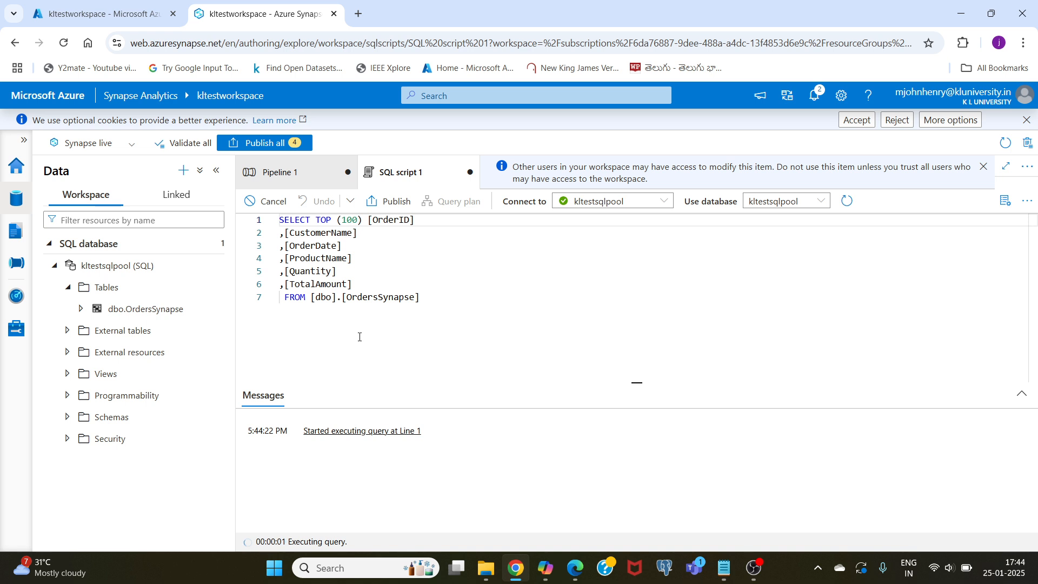
- Enlarge the results area of the SQL script to examine the order rows returned from OrdersSynapse
{"action": "scroll", "coordinate": [434, 508], "scroll_direction": "down", "scroll_amount": 3}
{"action": "scroll", "coordinate": [433, 510], "scroll_direction": "up", "scroll_amount": 3}
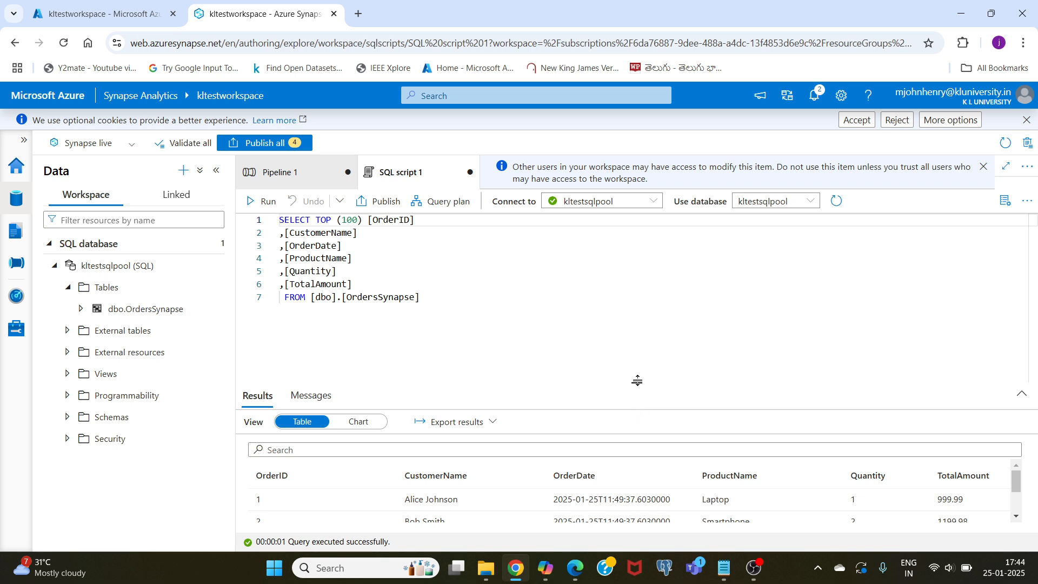
{"action": "left_click_drag", "start_coordinate": [636, 383], "coordinate": [637, 331]}
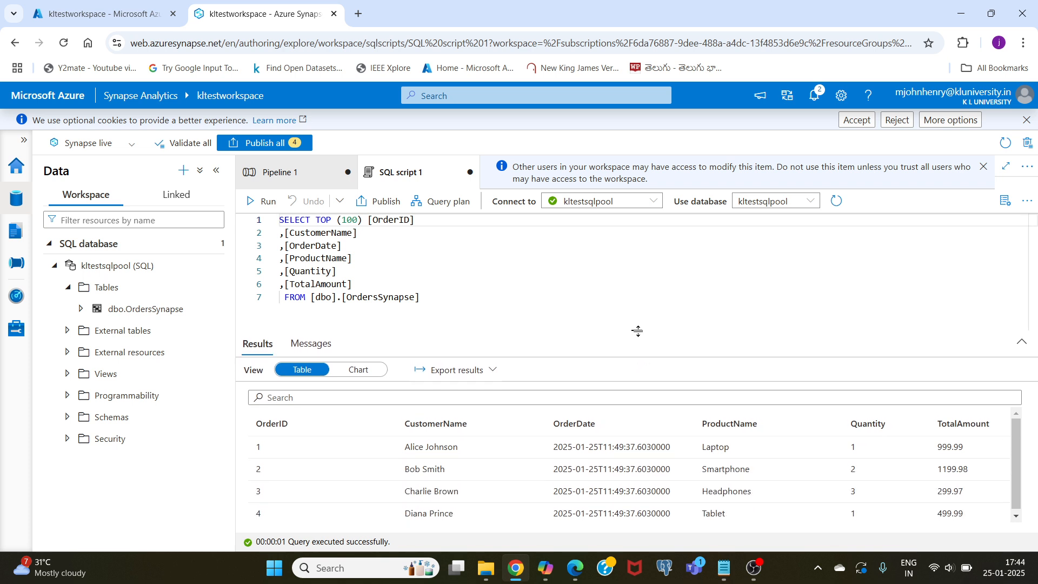